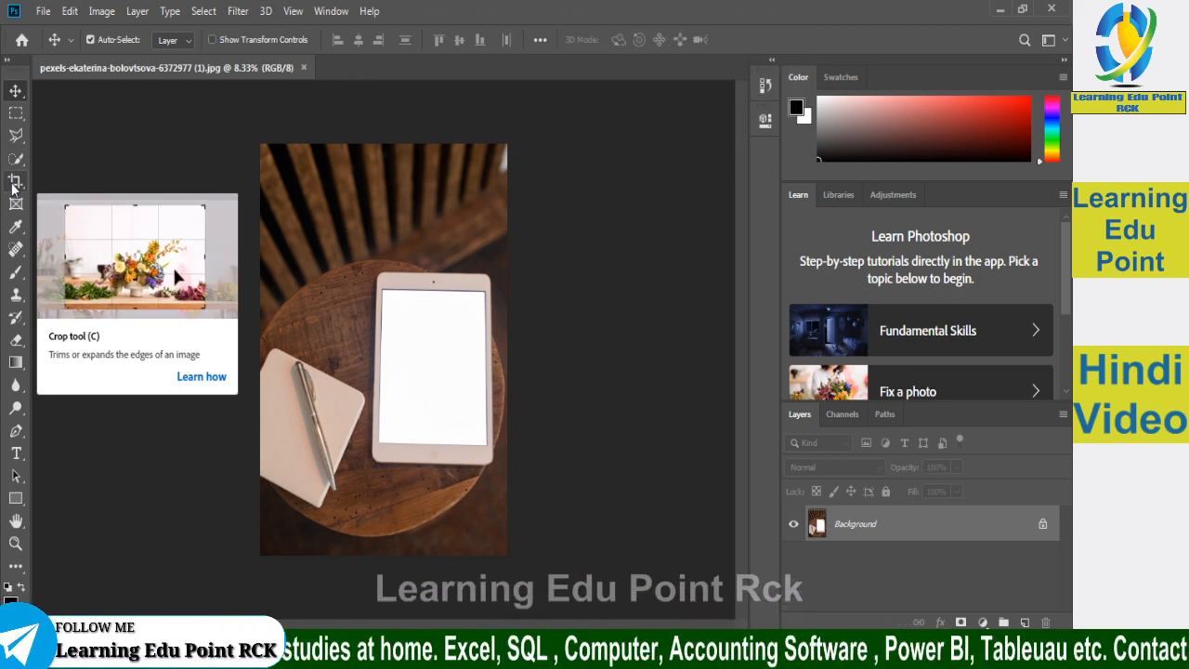
Step: Crop the photo tightly around the tablet with the Crop tool, using a crop box of about 29 by 43 in
{"action": "left_click", "coordinate": [15, 182]}
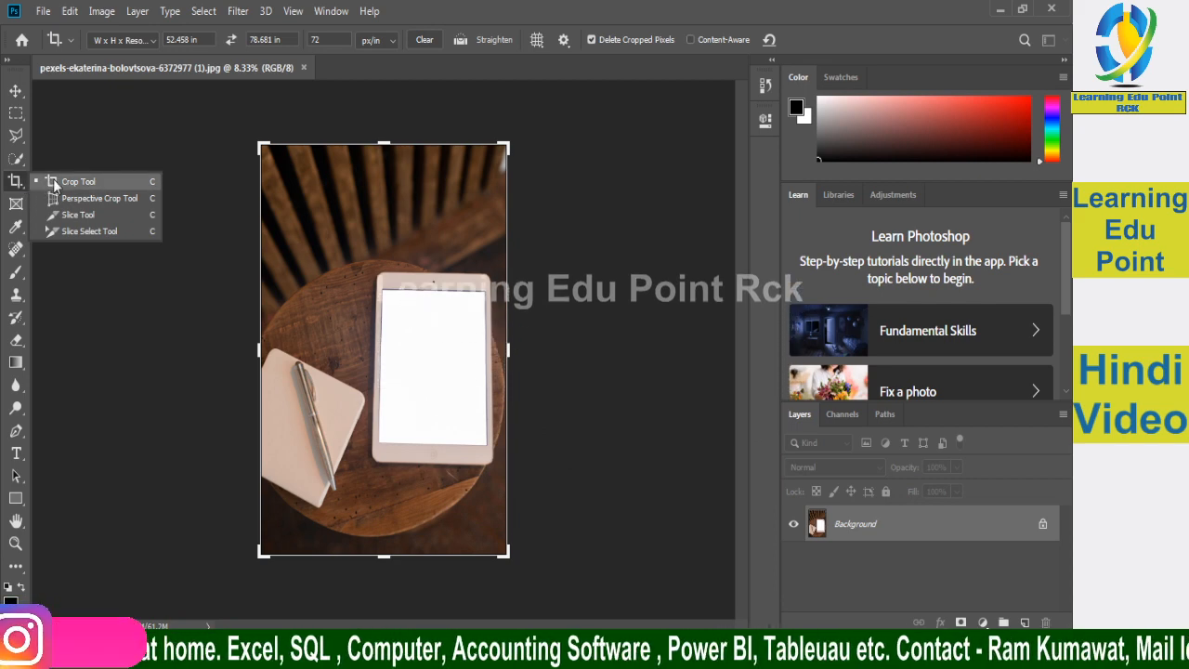
{"action": "left_click", "coordinate": [93, 182]}
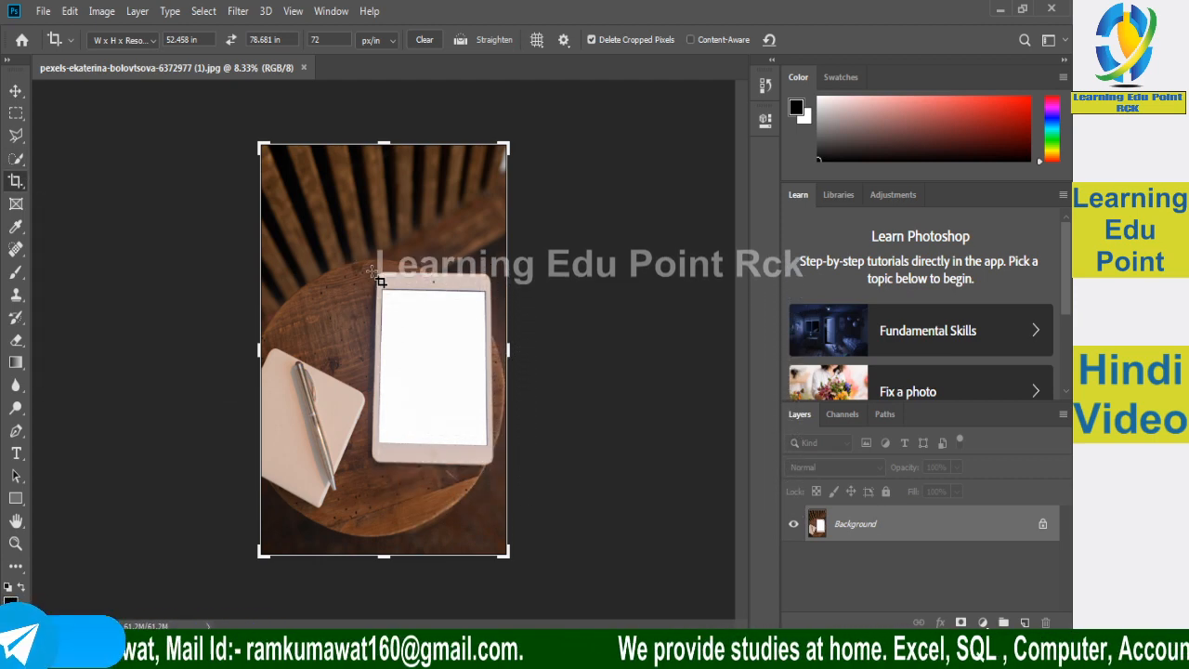
{"action": "left_click_drag", "start_coordinate": [369, 274], "coordinate": [526, 501]}
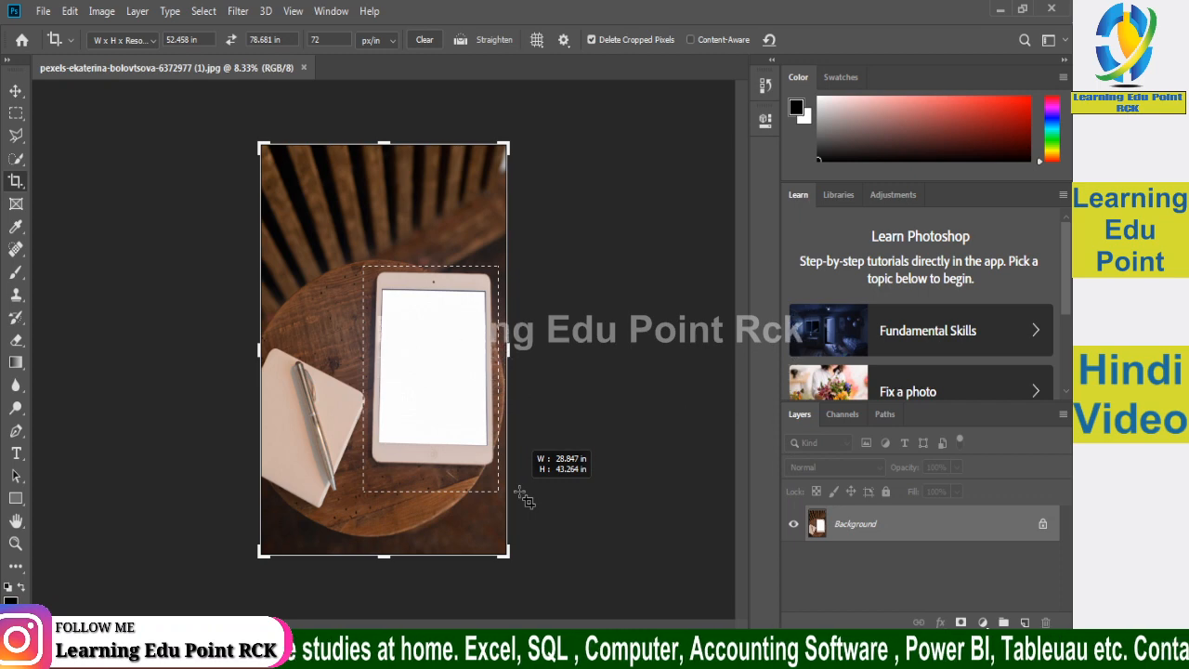
{"action": "left_click_drag", "start_coordinate": [526, 501], "coordinate": [526, 498]}
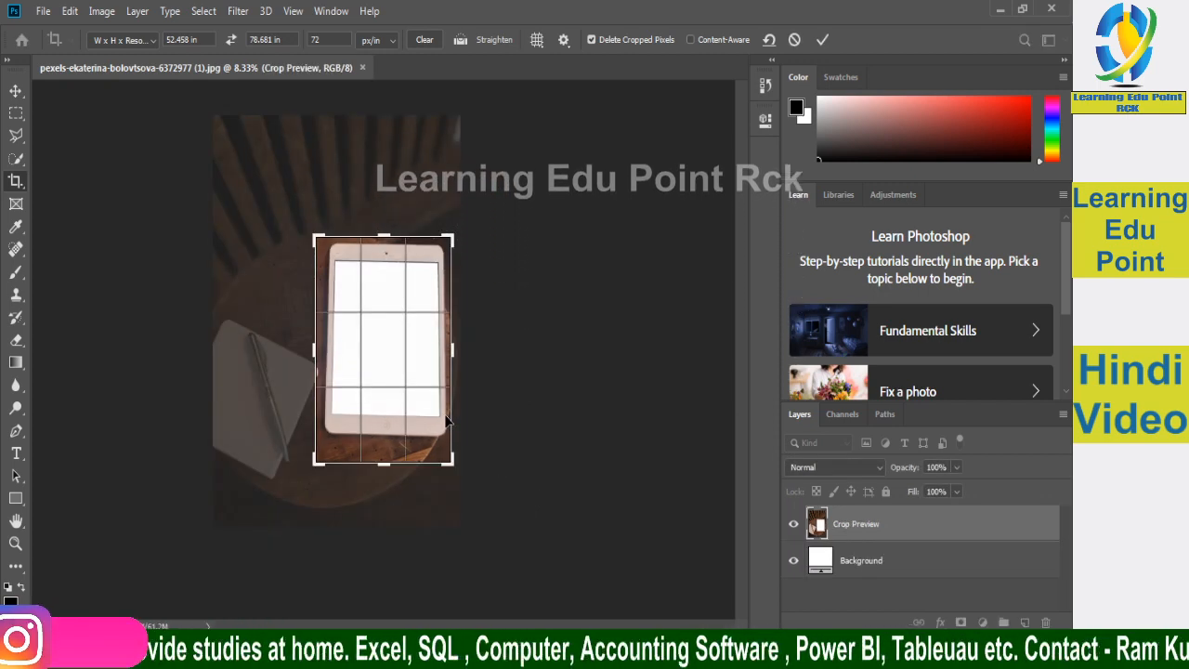
{"action": "key", "text": "Escape"}
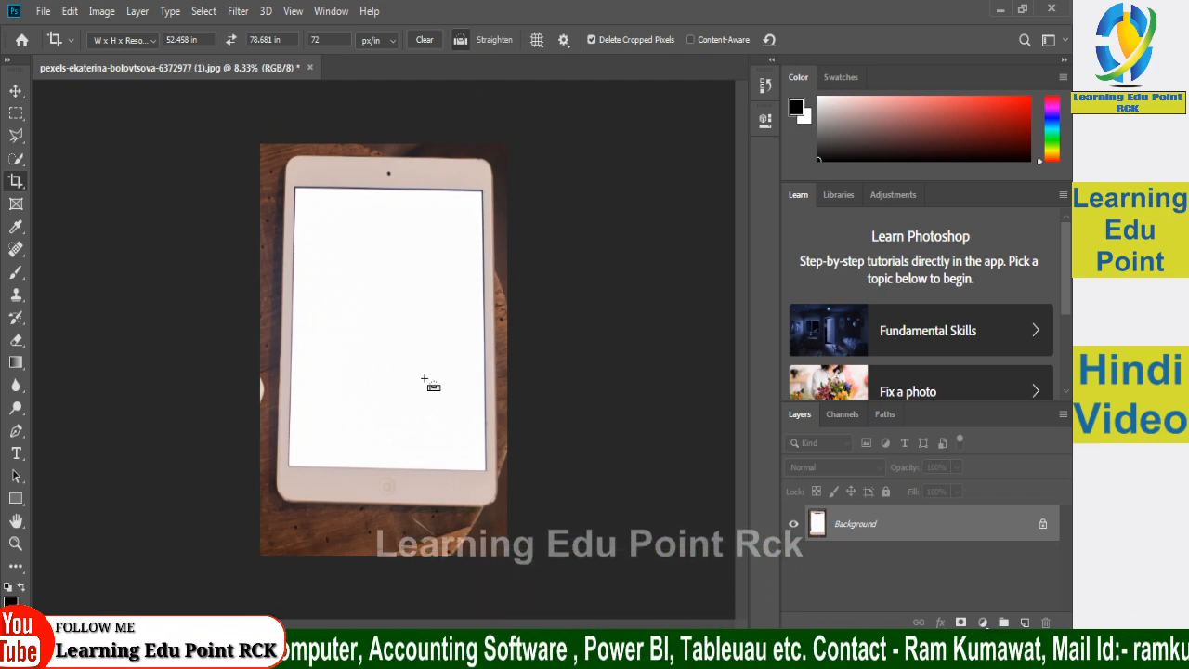
Step: Undo the crop around the tablet
{"action": "key", "text": "ctrl+plus"}
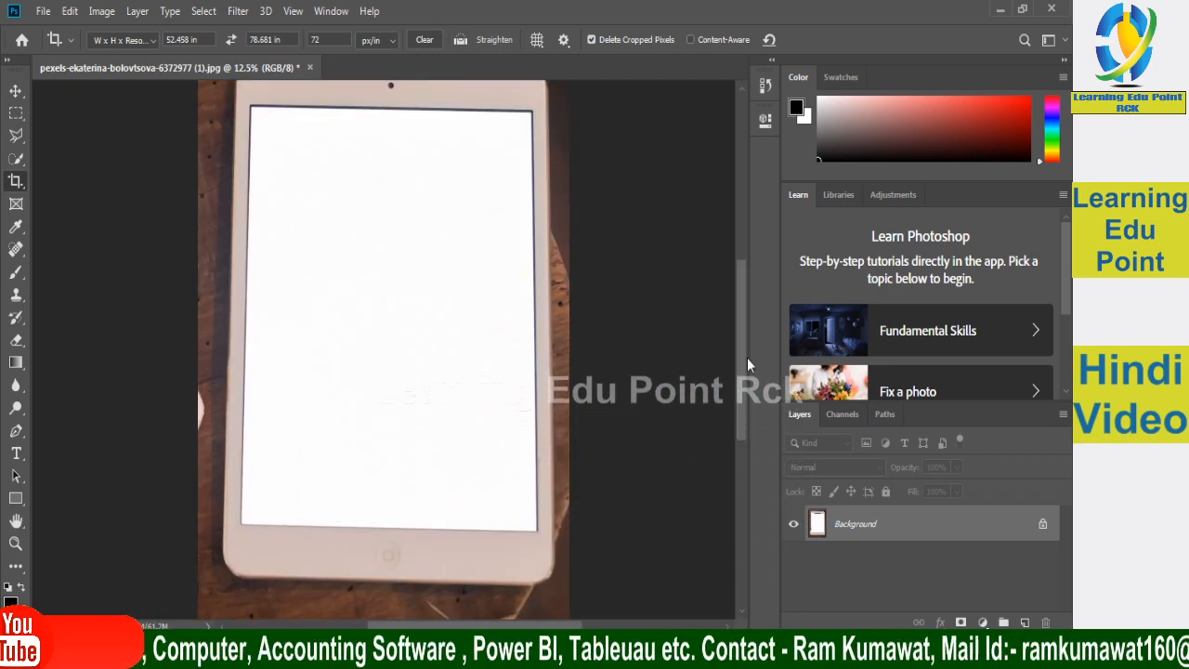
{"action": "left_click_drag", "start_coordinate": [745, 358], "coordinate": [726, 325]}
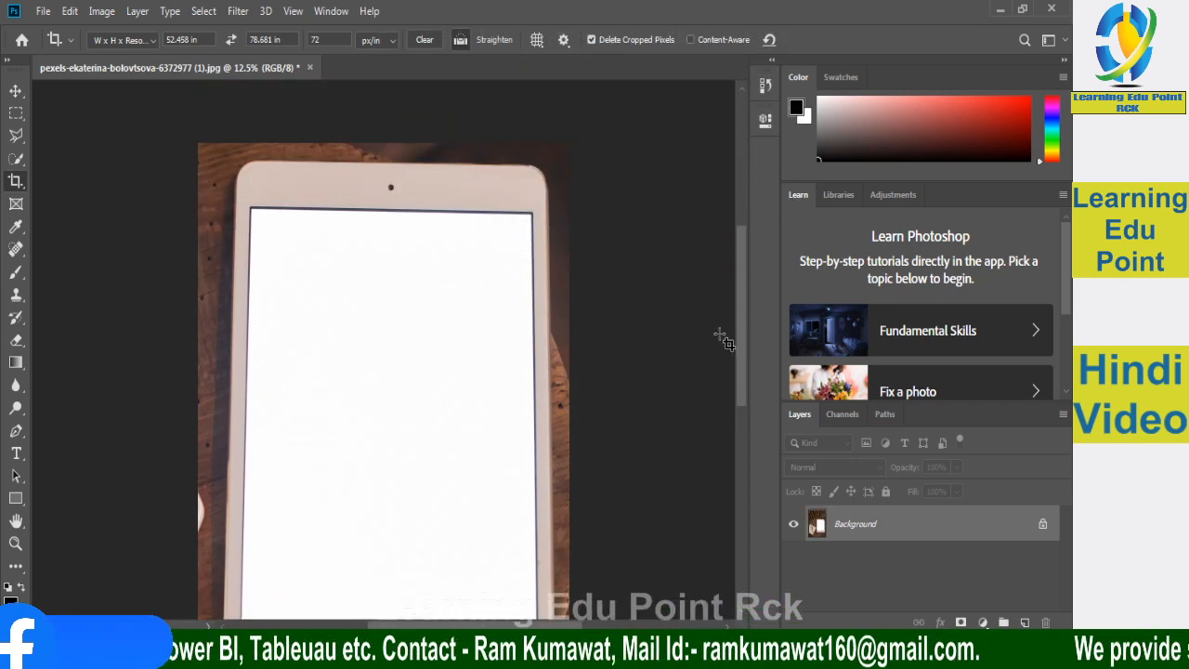
{"action": "key", "text": "ctrl+z"}
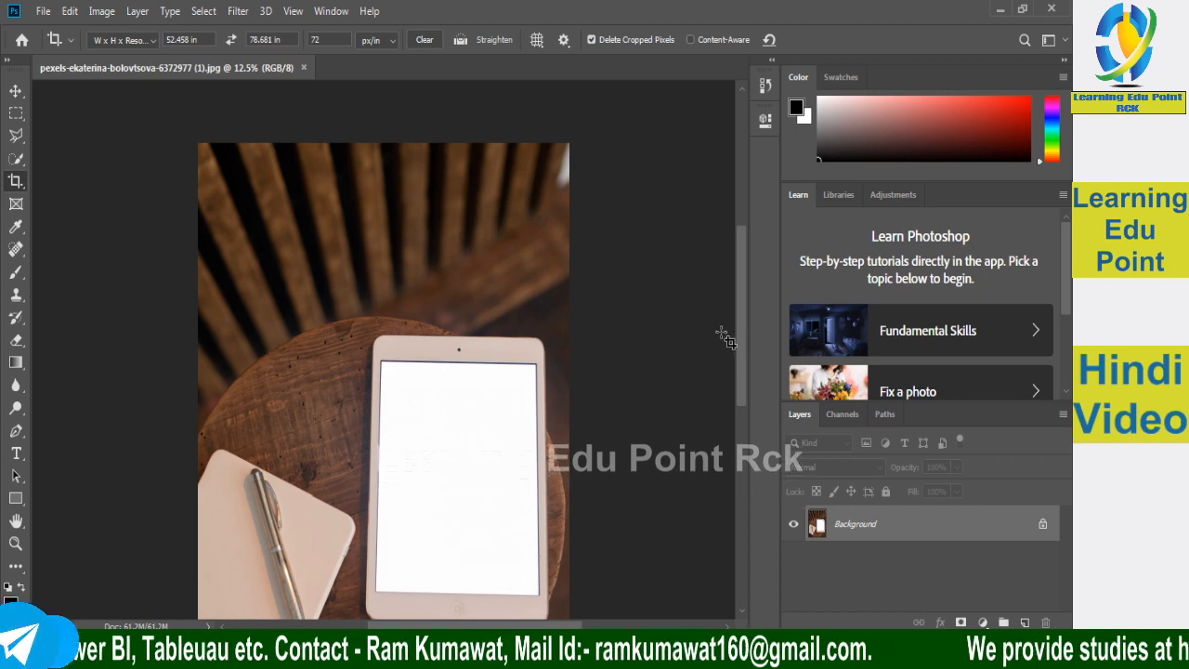
{"action": "key", "text": "ctrl+minus"}
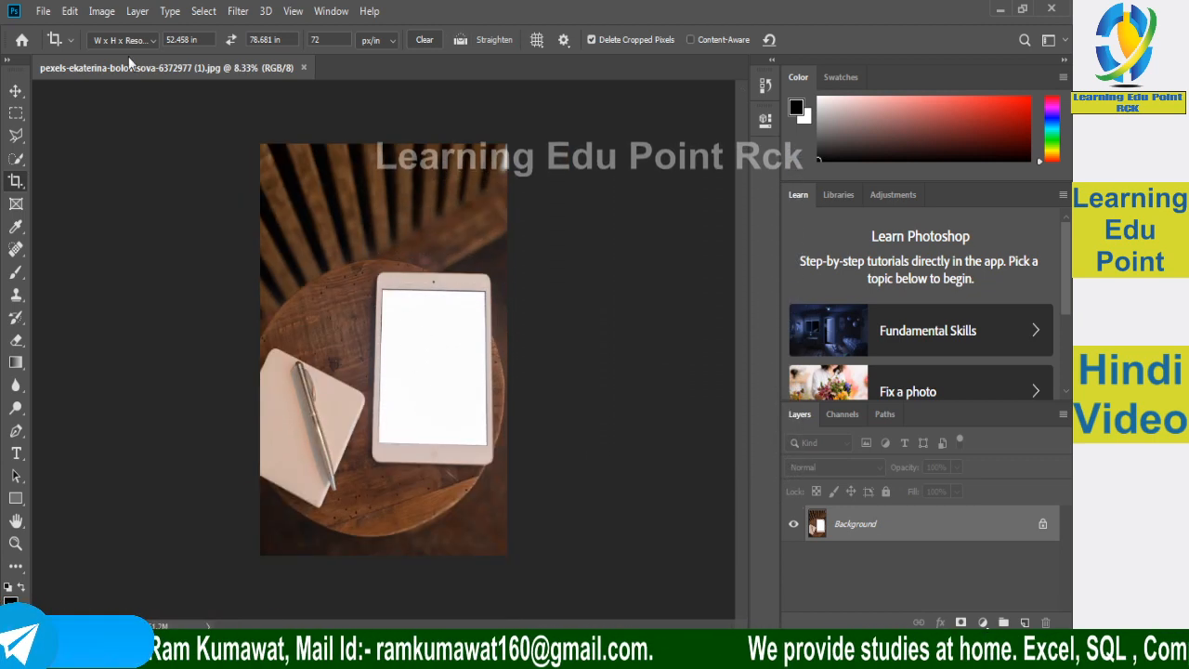
Step: Set the crop preset to Ratio with the values 1 and 1, and crop the photo to that square
{"action": "left_click", "coordinate": [71, 40]}
{"action": "left_click", "coordinate": [71, 40]}
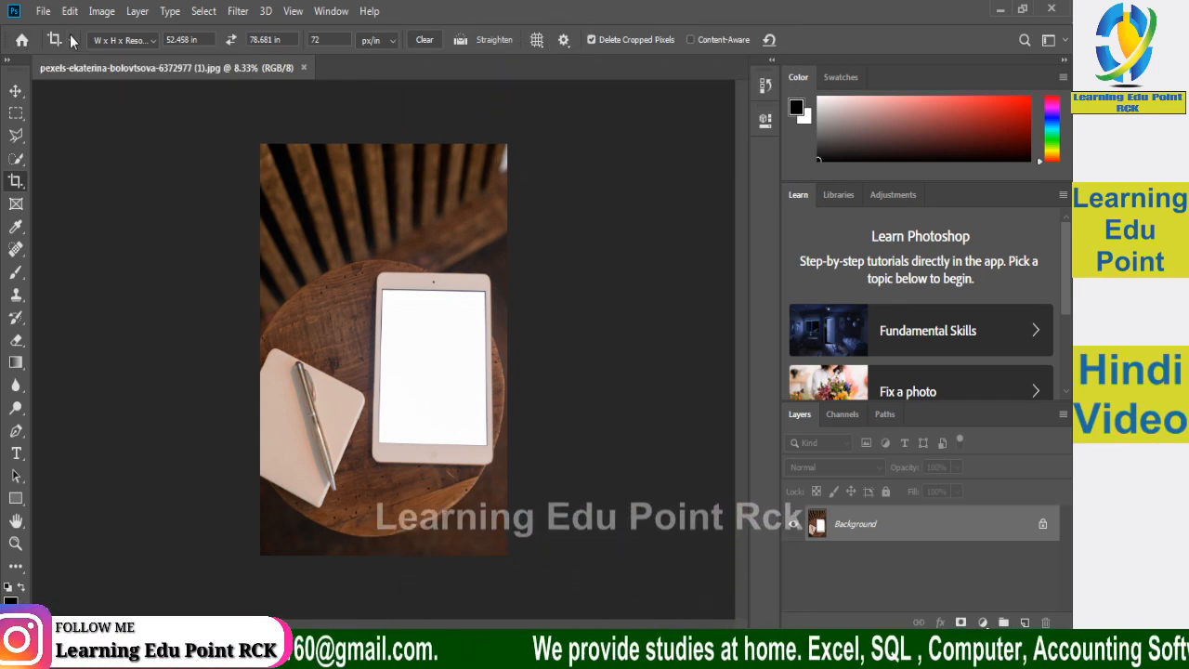
{"action": "left_click", "coordinate": [153, 42]}
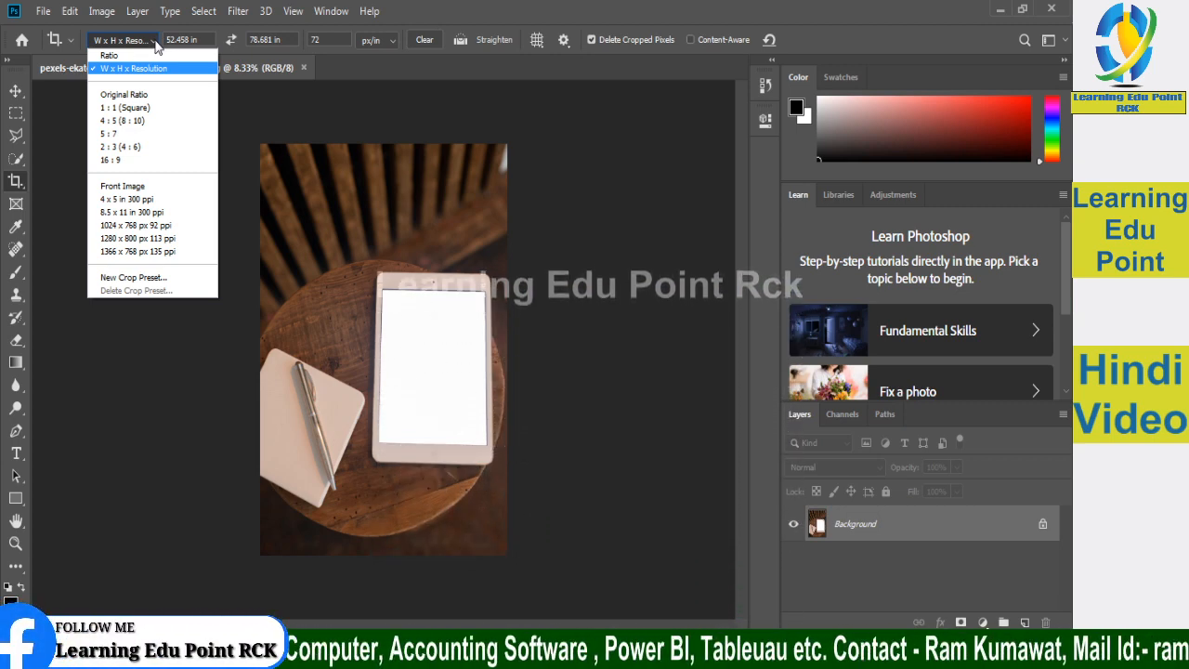
{"action": "left_click", "coordinate": [129, 57]}
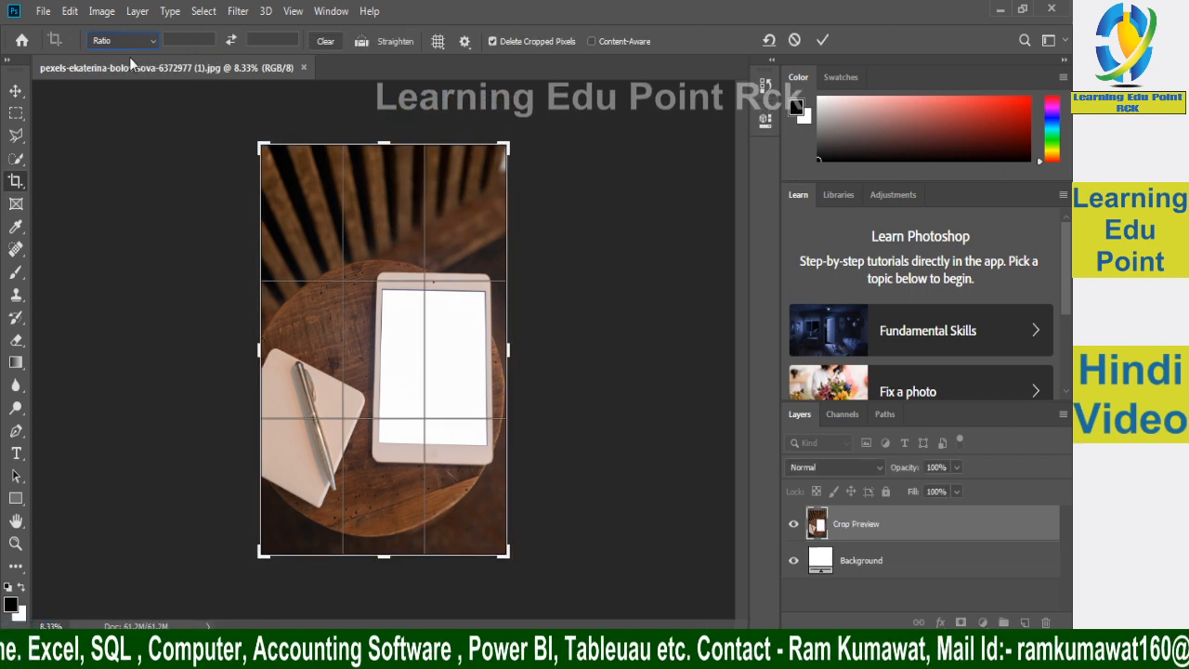
{"action": "left_click", "coordinate": [198, 41]}
{"action": "type", "text": "1"}
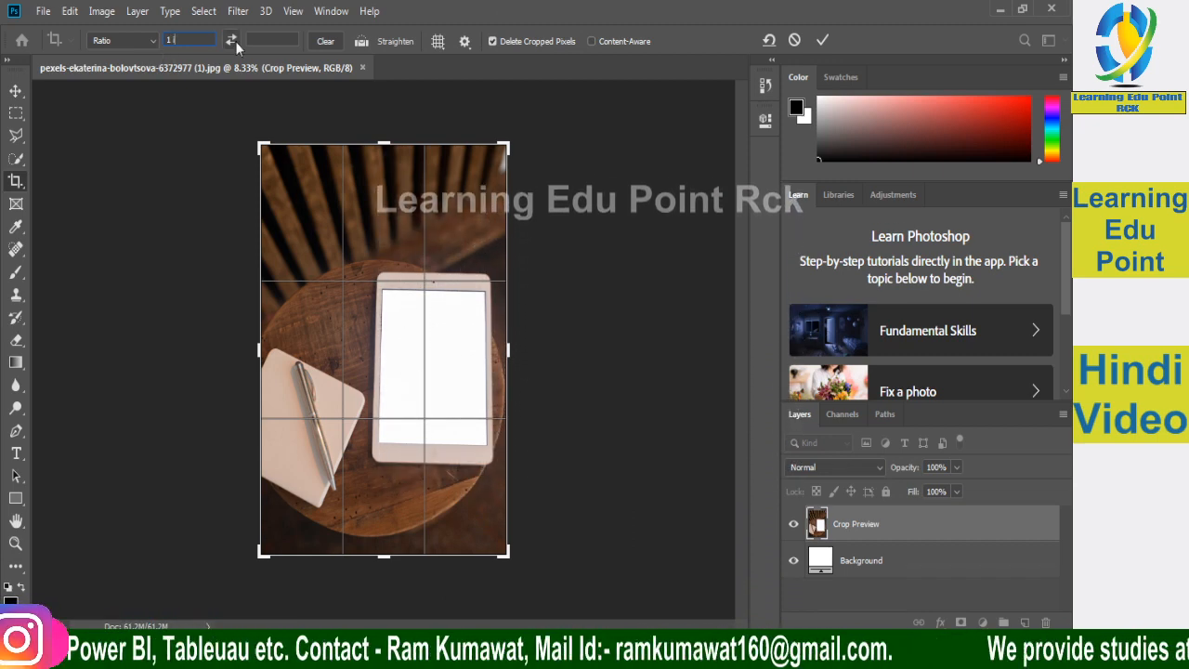
{"action": "type", "text": " in"}
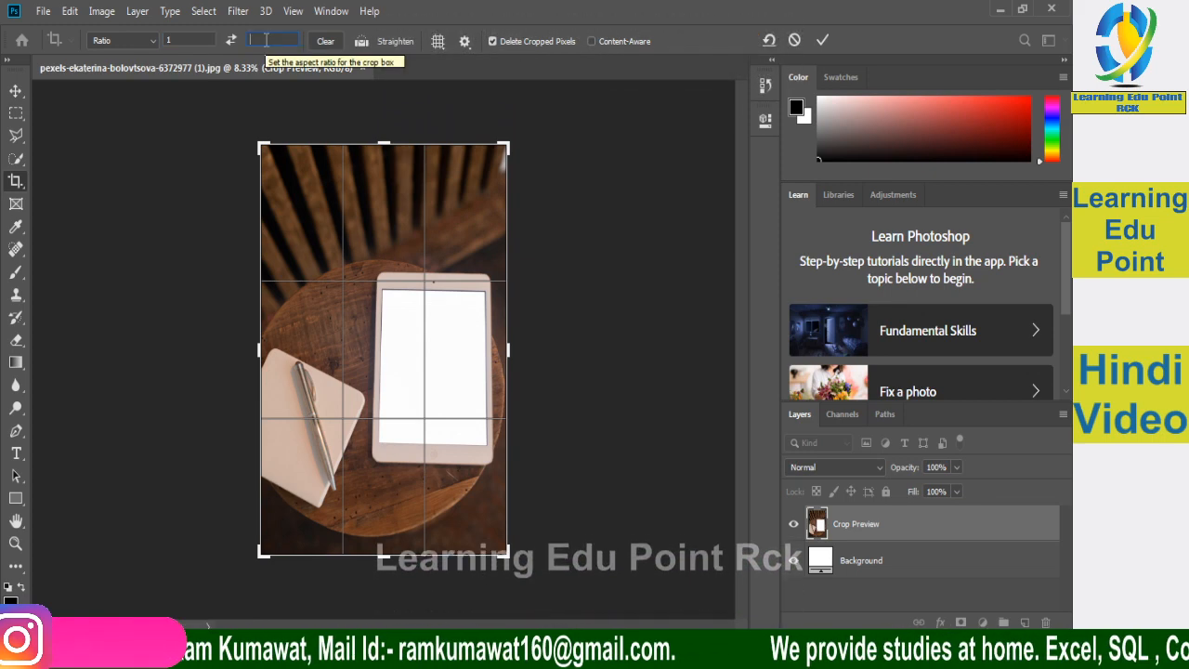
{"action": "type", "text": "1"}
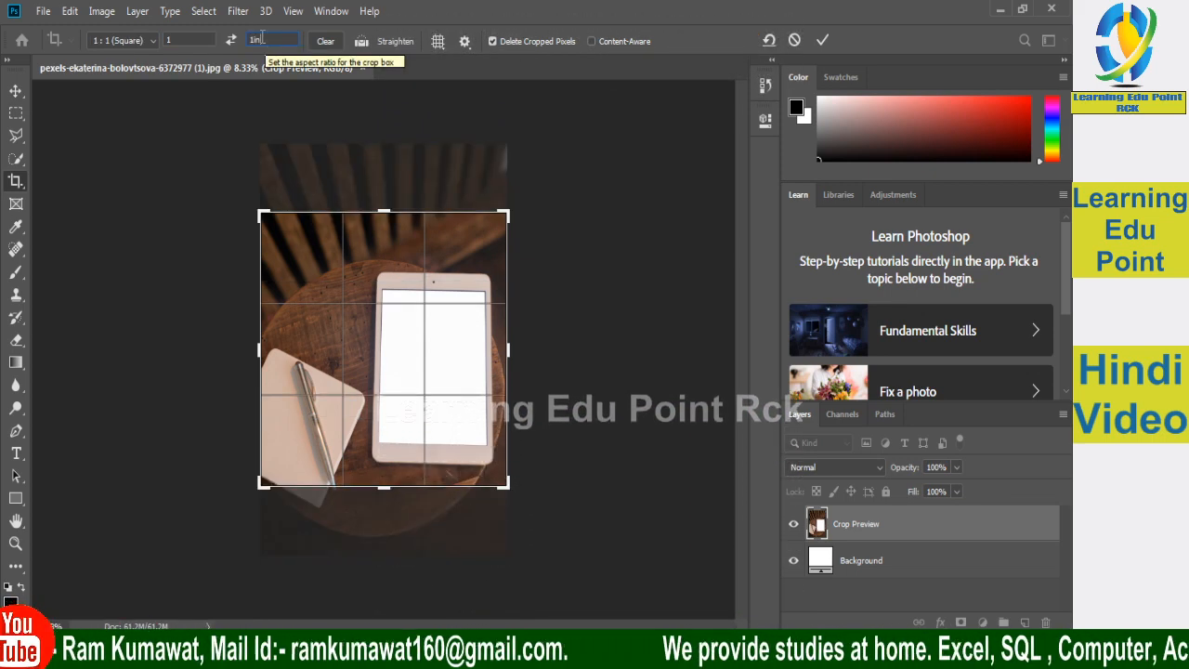
{"action": "key", "text": "Return"}
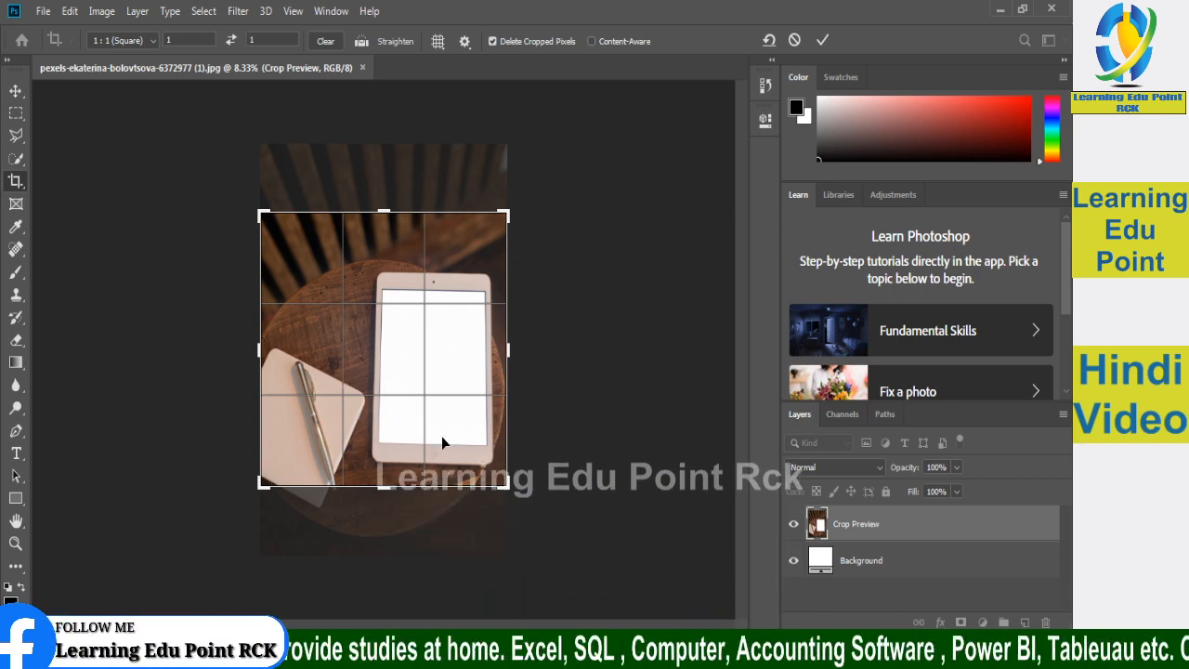
{"action": "mouse_move", "coordinate": [411, 389]}
{"action": "left_mouse_down"}
{"action": "mouse_move", "coordinate": [413, 372]}
{"action": "mouse_move", "coordinate": [415, 389]}
{"action": "left_mouse_up"}
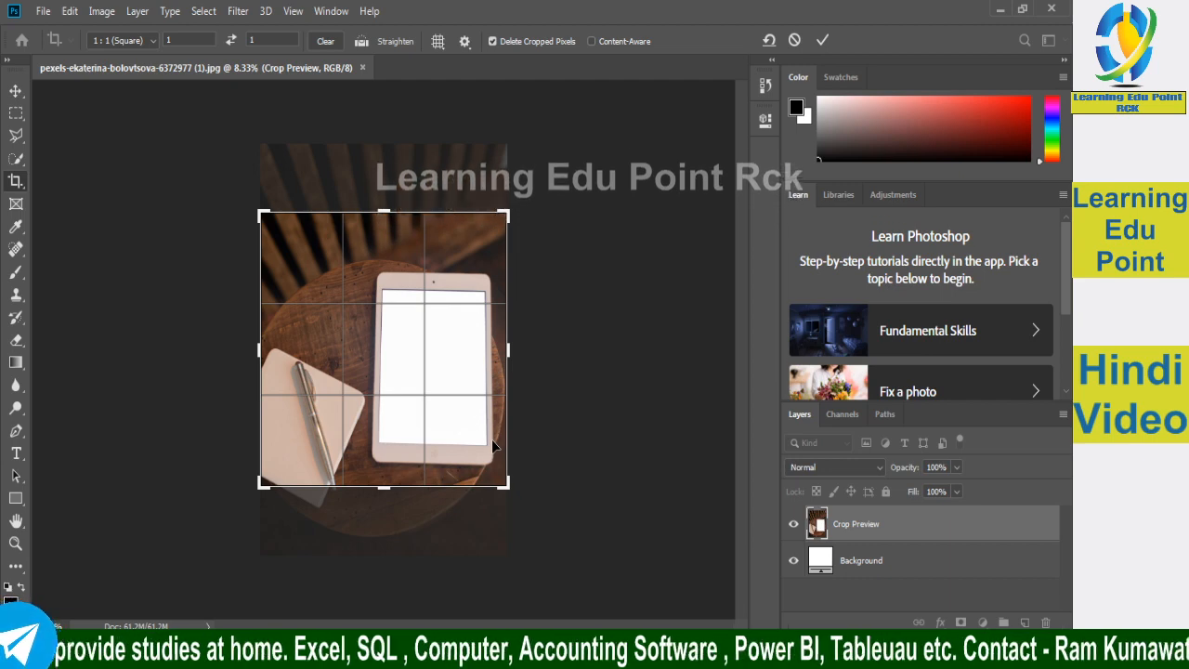
{"action": "key", "text": "Return"}
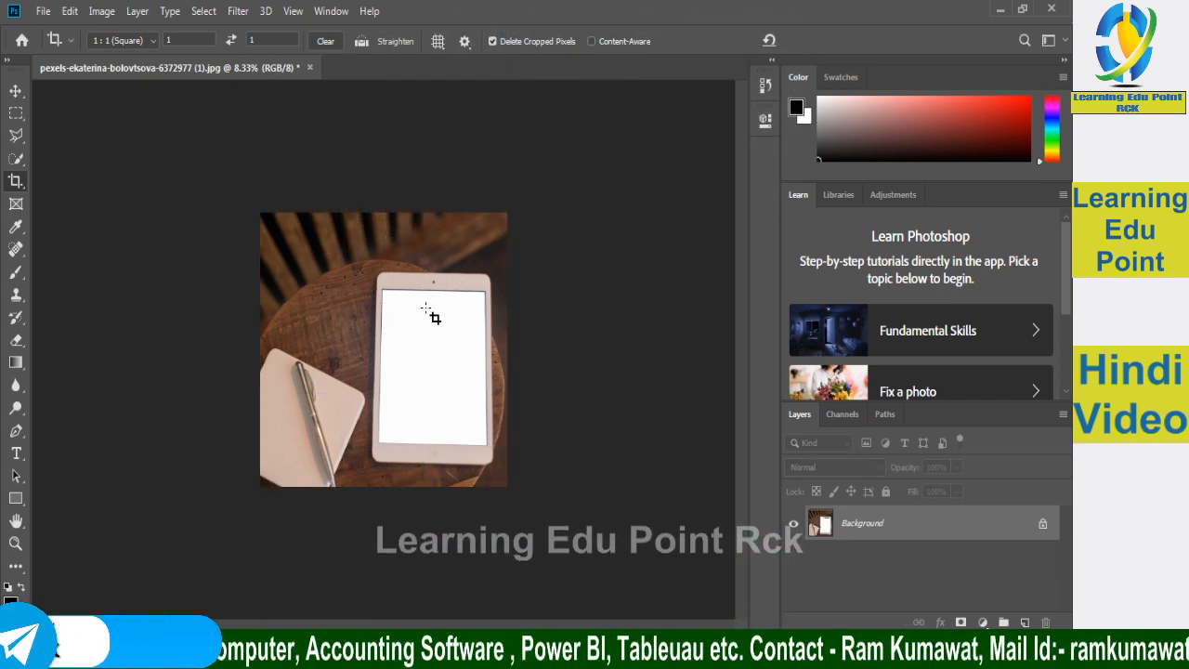
Step: Try the 2 : 3 (4 : 6) crop preset on the square image, clear its ratio values and switch to Original Ratio
{"action": "left_click", "coordinate": [149, 41]}
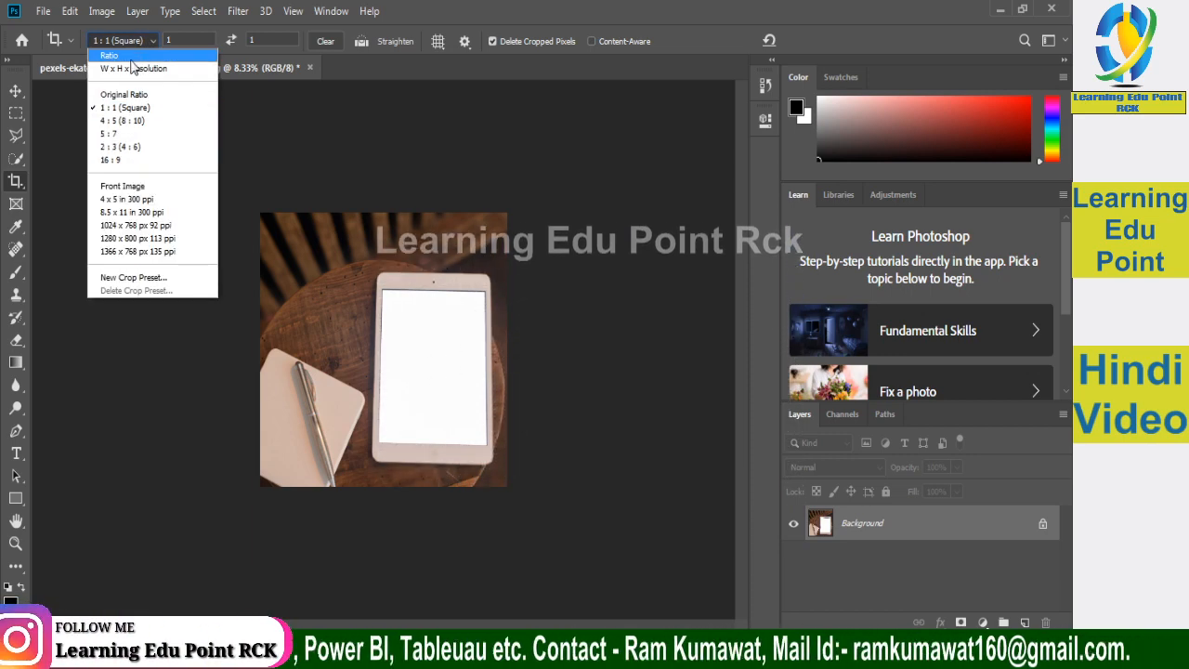
{"action": "left_click", "coordinate": [158, 54]}
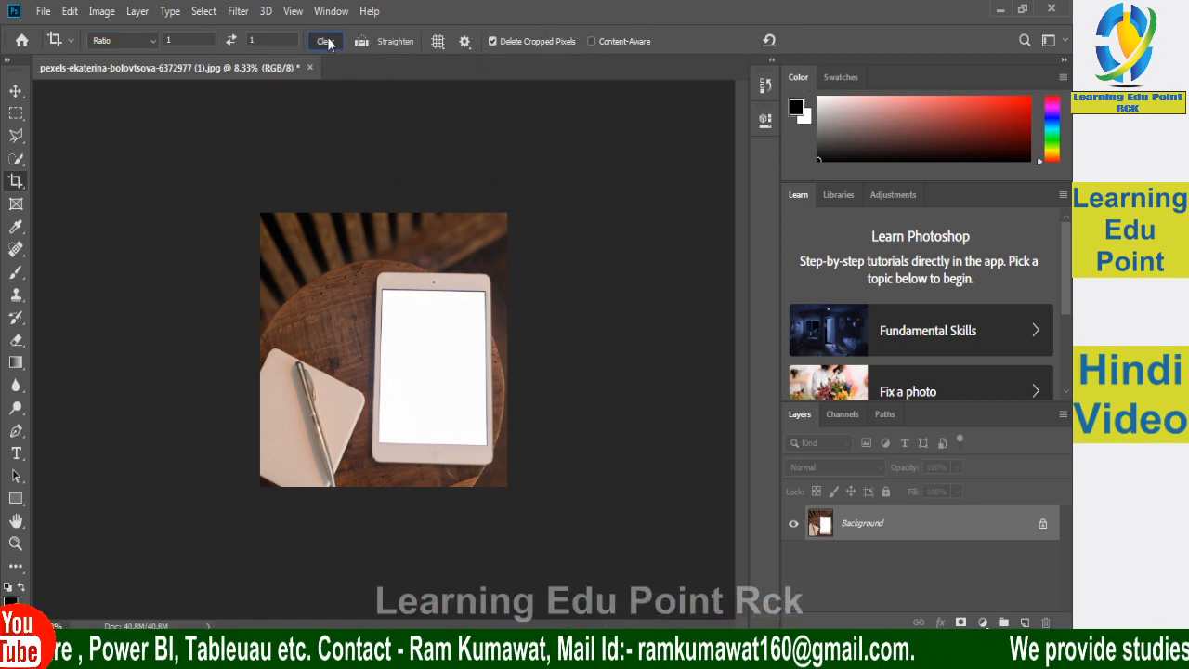
{"action": "left_click", "coordinate": [139, 41]}
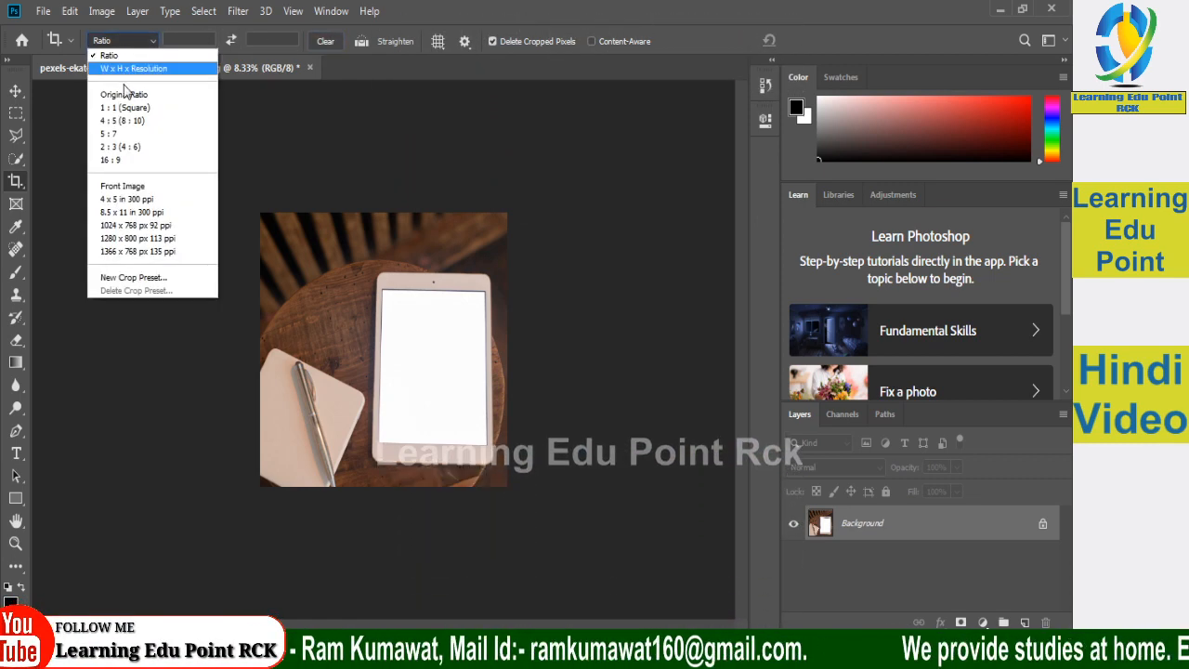
{"action": "left_click", "coordinate": [121, 147]}
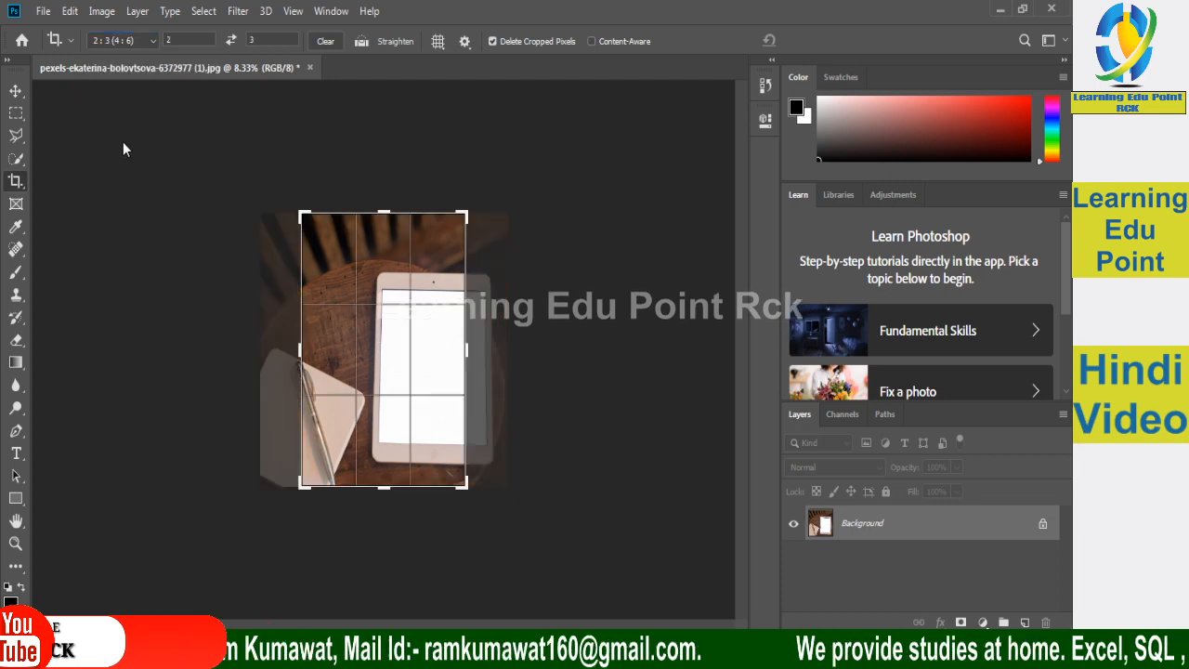
{"action": "left_click", "coordinate": [325, 41]}
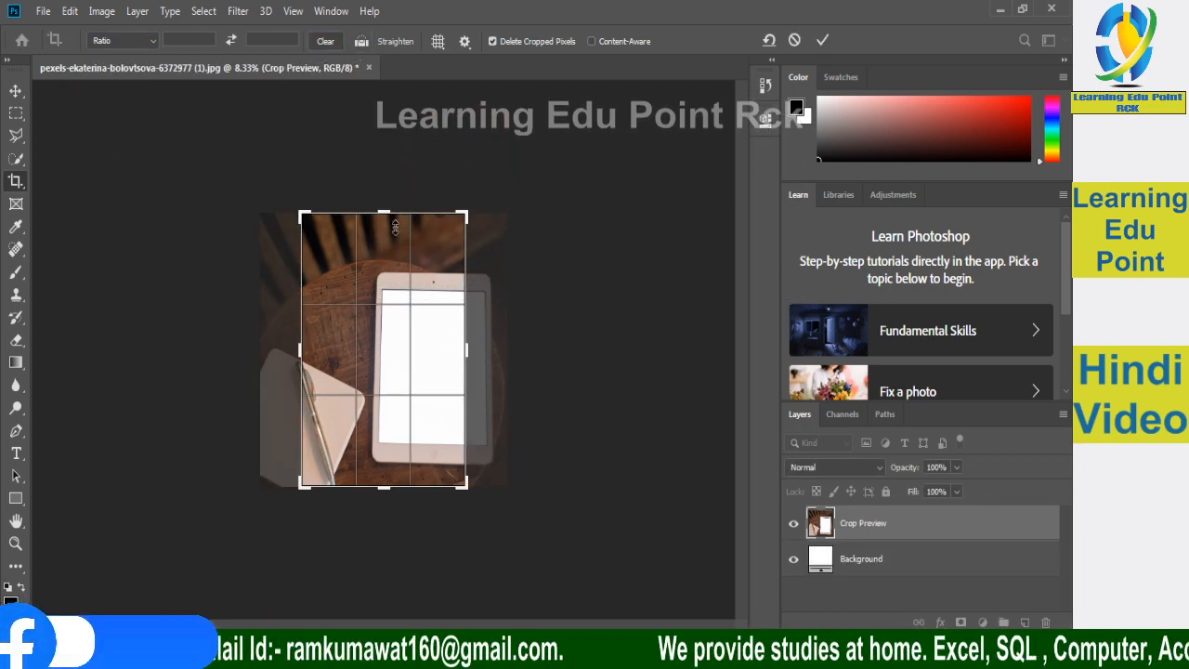
{"action": "left_click", "coordinate": [144, 41]}
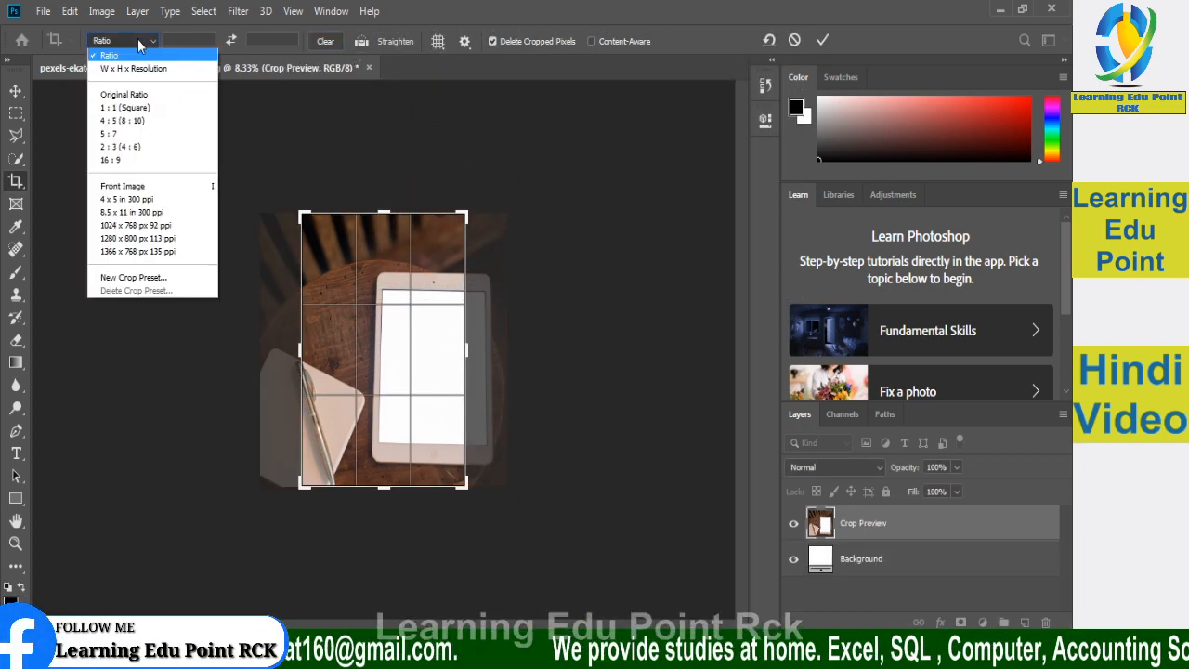
{"action": "left_click", "coordinate": [155, 96]}
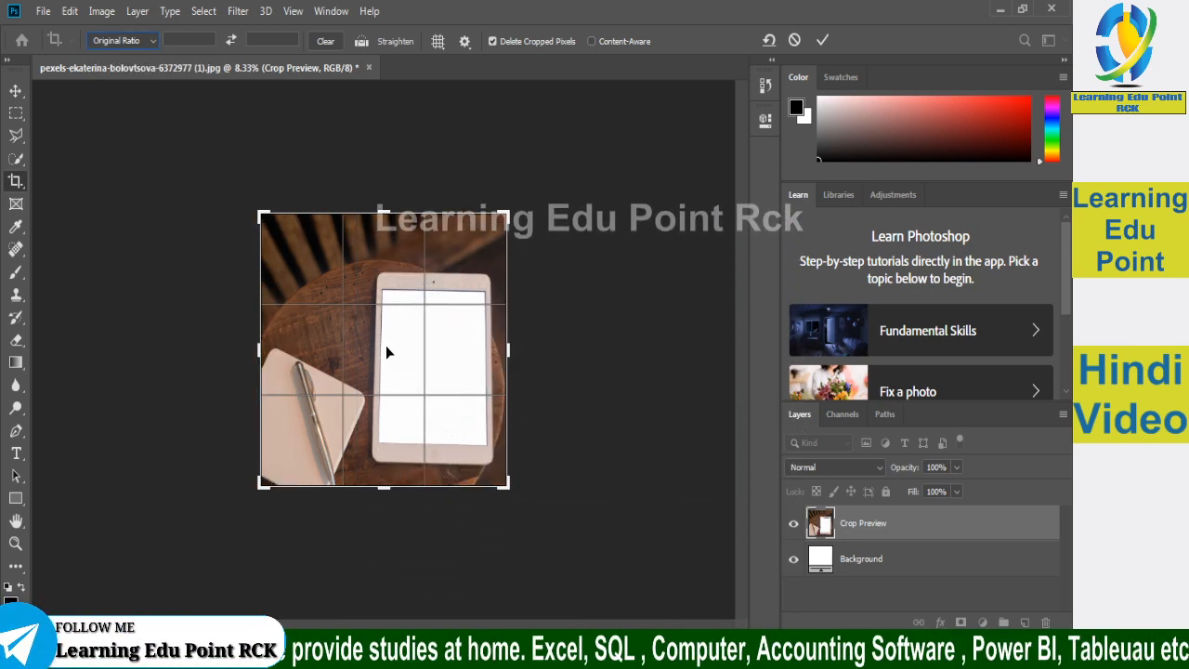
Step: Close the active crop without changing the image and undo the earlier square crop of the photo
{"action": "key", "text": "ctrl+z"}
{"action": "key", "text": "ctrl+shift+z"}
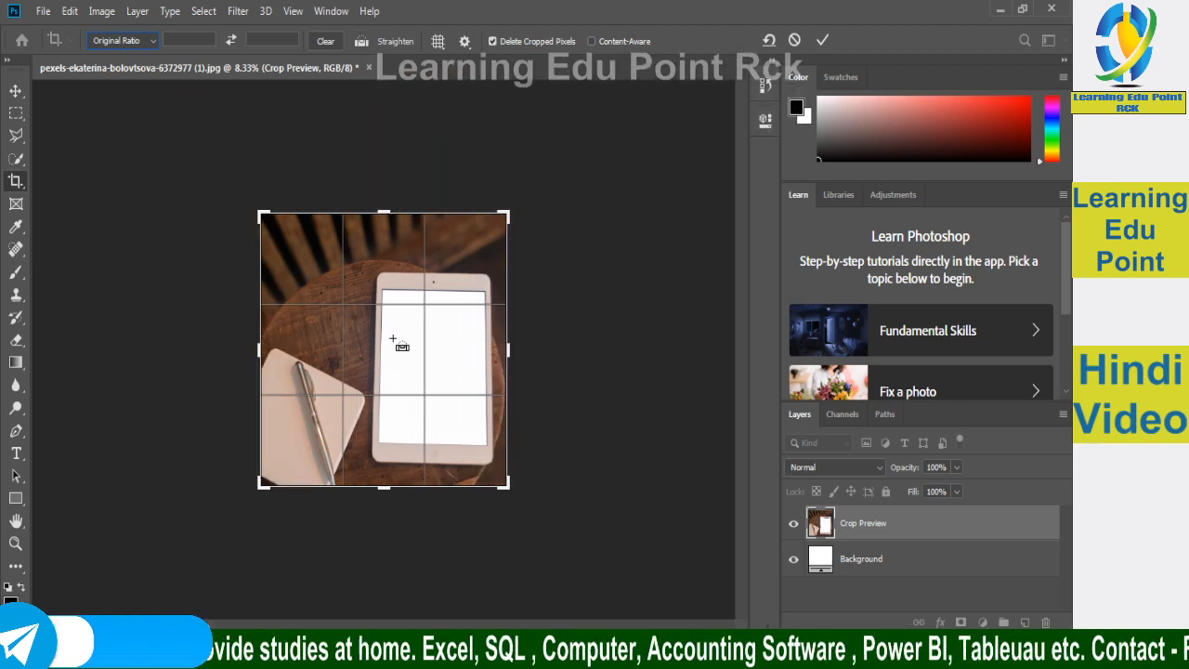
{"action": "key", "text": "ctrl+z"}
{"action": "key", "text": "ctrl+shift+z"}
{"action": "key", "text": "ctrl+z"}
{"action": "key", "text": "ctrl+z"}
{"action": "key", "text": "ctrl+z"}
{"action": "key", "text": "ctrl+z"}
{"action": "key", "text": "ctrl+z"}
{"action": "key", "text": "ctrl+z"}
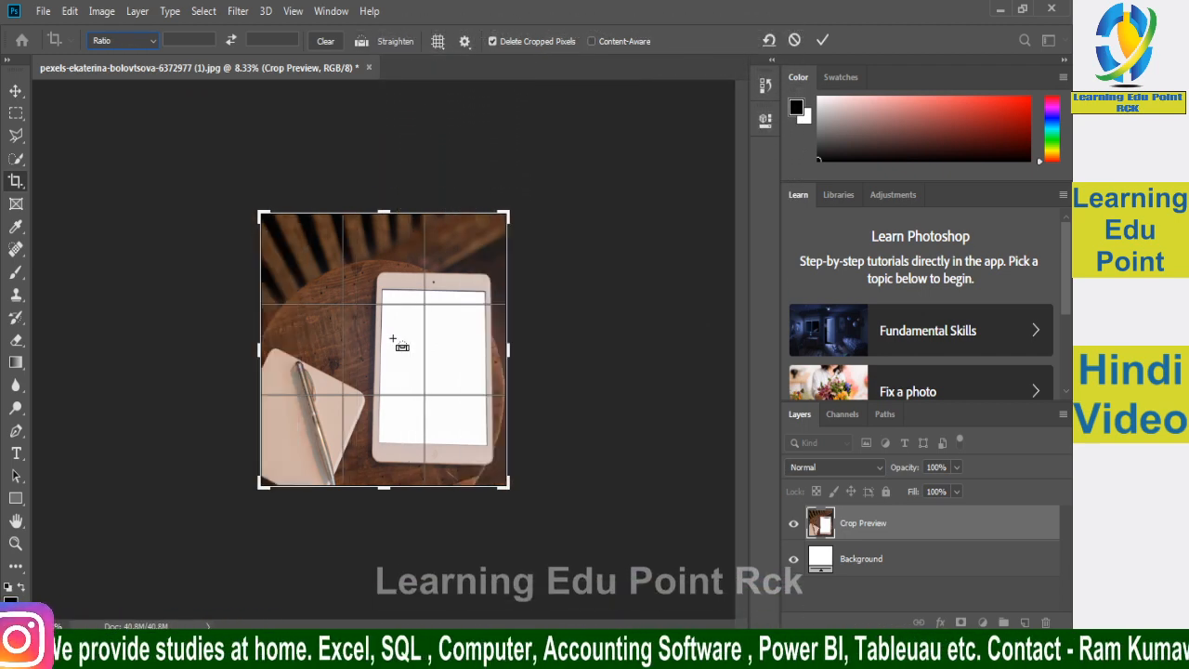
{"action": "key", "text": "ctrl+z"}
{"action": "key", "text": "ctrl+z"}
{"action": "key", "text": "ctrl+z"}
{"action": "key", "text": "ctrl+z"}
{"action": "key", "text": "ctrl+z"}
{"action": "key", "text": "ctrl+z"}
{"action": "key", "text": "ctrl+z"}
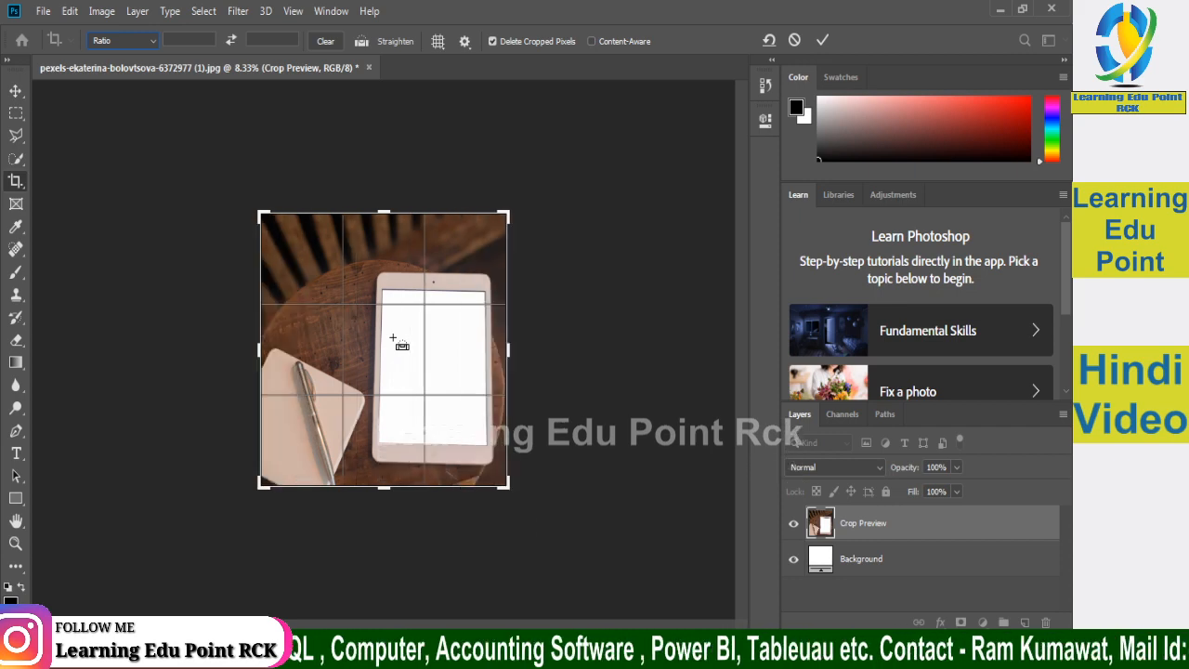
{"action": "key", "text": "ctrl+z"}
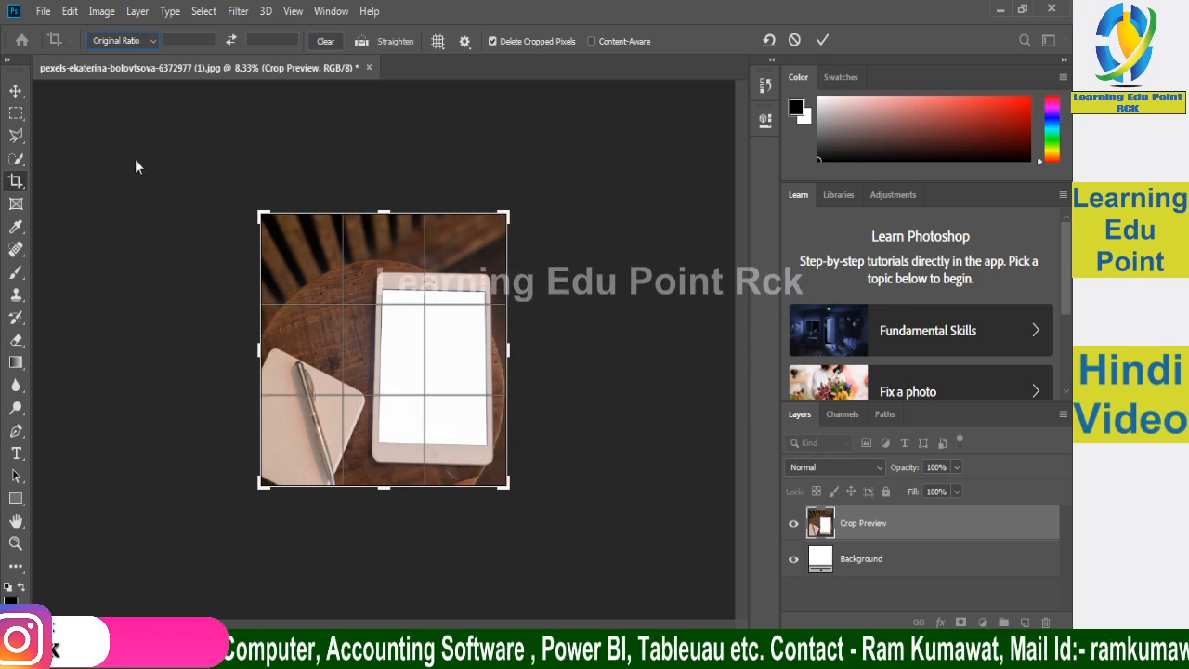
{"action": "key", "text": "Return"}
{"action": "key", "text": "v"}
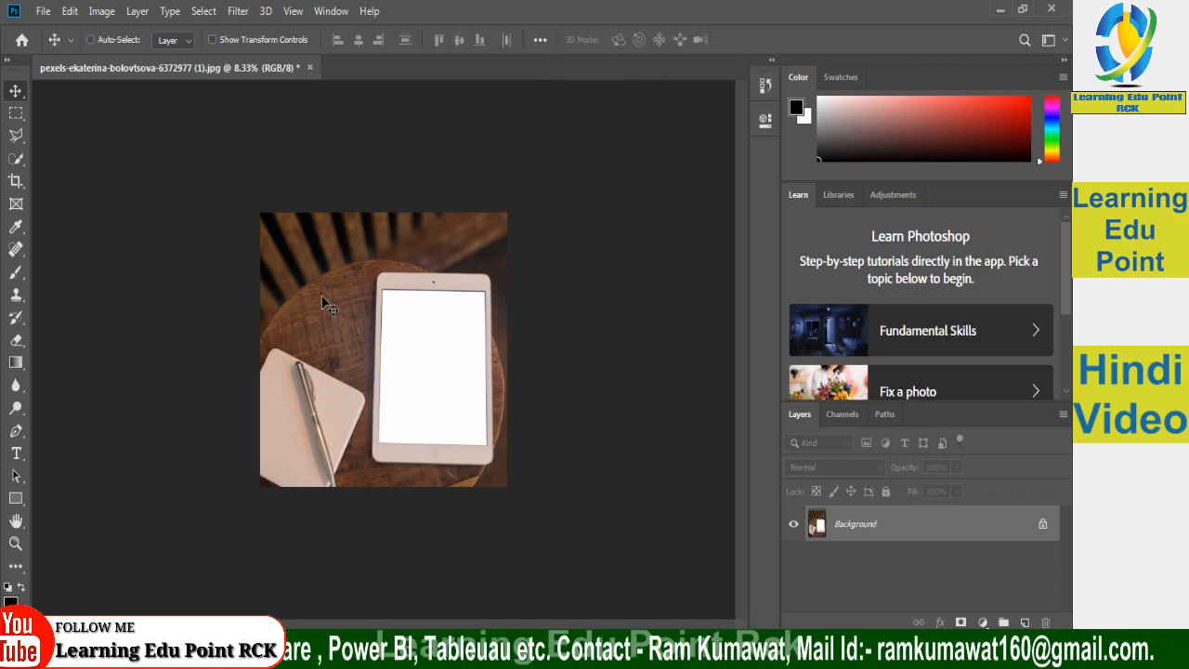
{"action": "key", "text": "ctrl+z"}
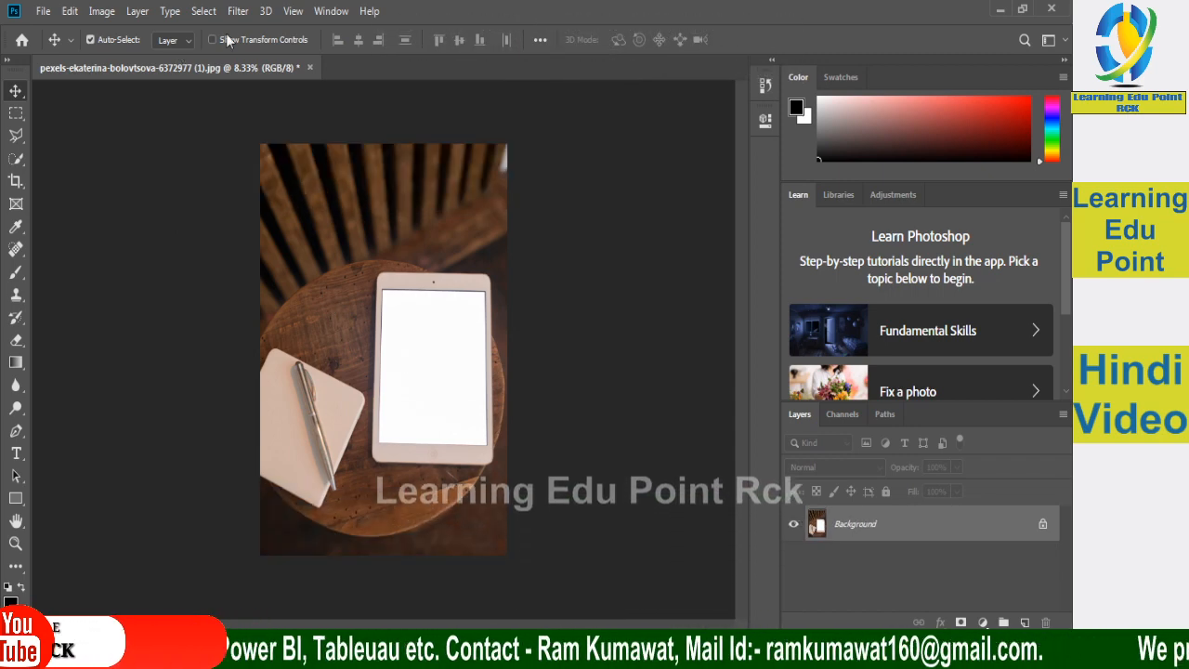
Step: Activate the Crop tool on the full photo and choose the 5 : 7 aspect ratio preset
{"action": "left_click", "coordinate": [16, 181]}
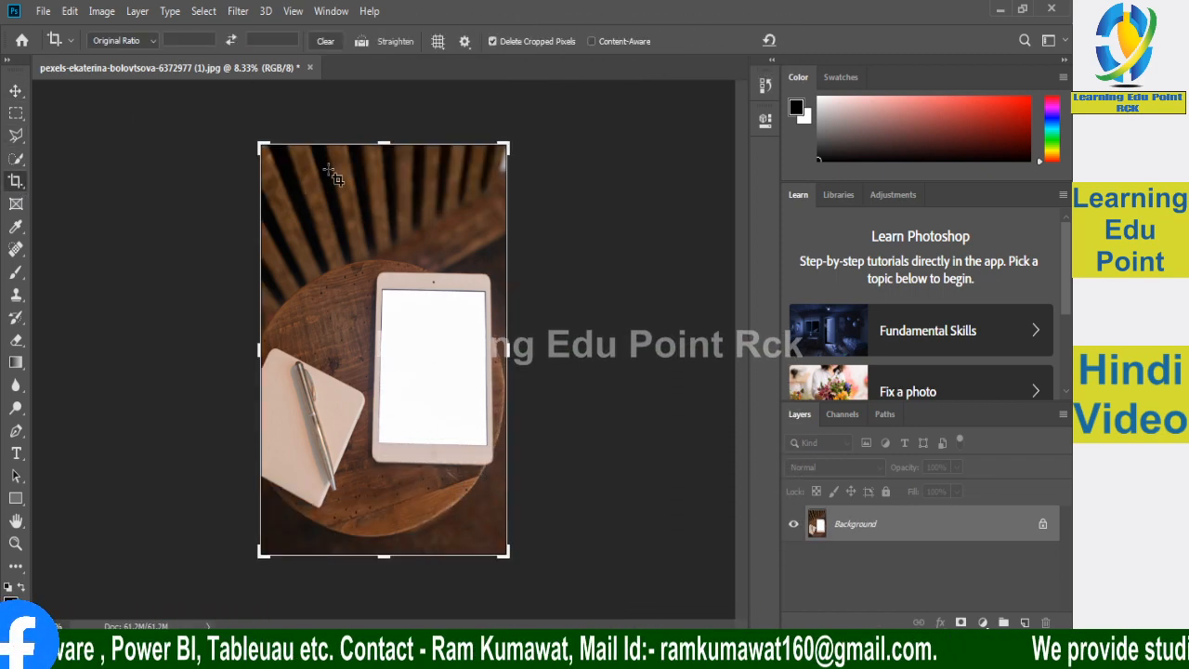
{"action": "left_click", "coordinate": [123, 41]}
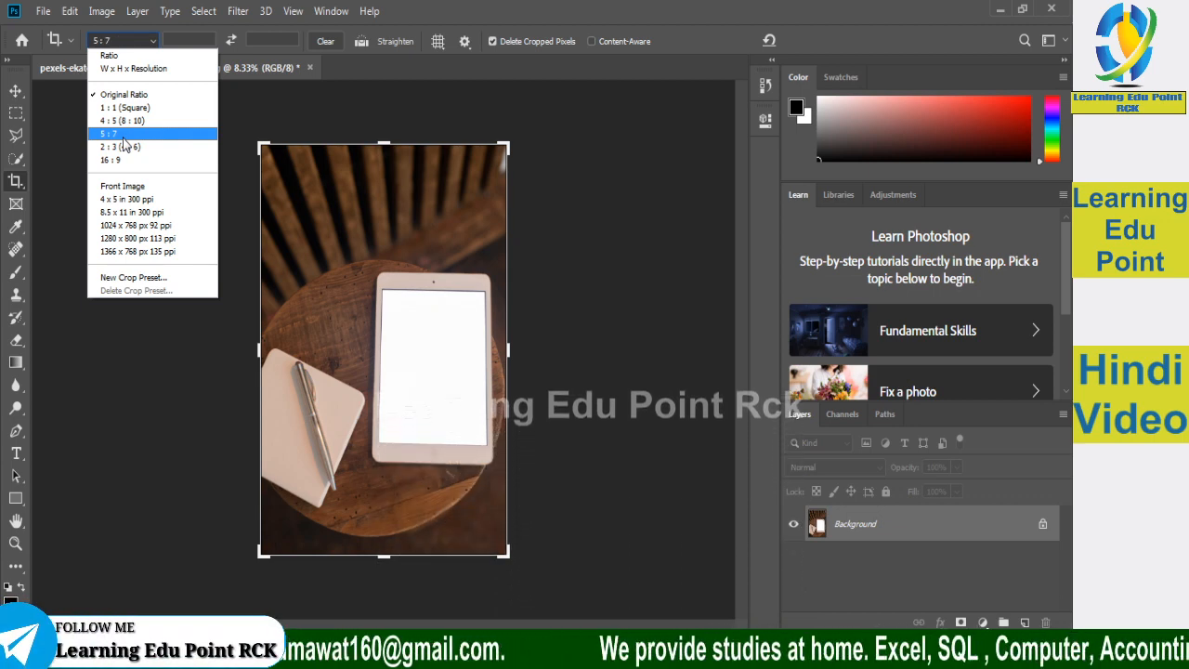
{"action": "left_click", "coordinate": [123, 136]}
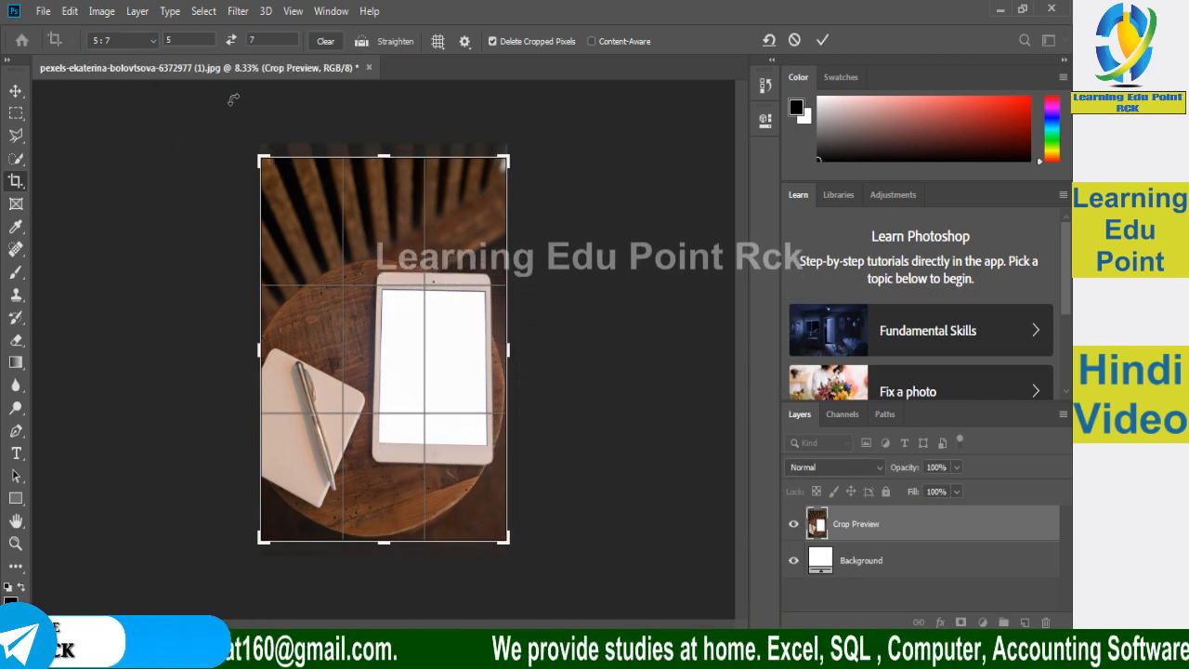
Step: Switch the crop preset to W x H x Resolution, set 5 in by 7 in at 300 px/in, and crop the photo
{"action": "left_click", "coordinate": [150, 44]}
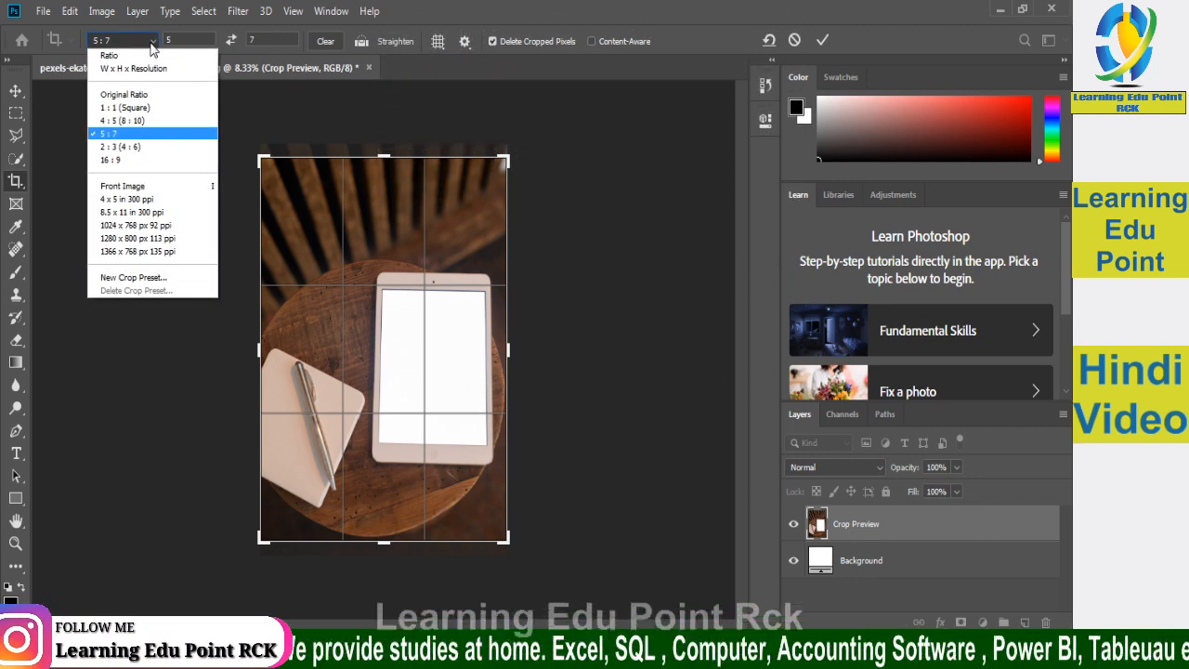
{"action": "left_click", "coordinate": [147, 68]}
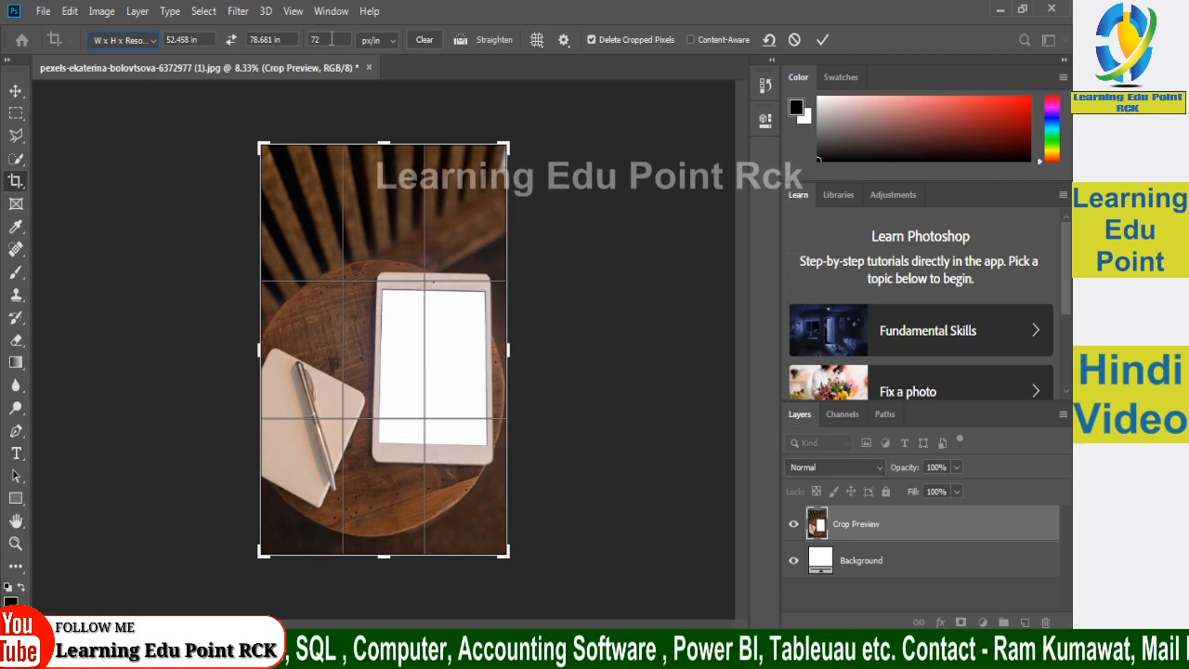
{"action": "left_click", "coordinate": [190, 40]}
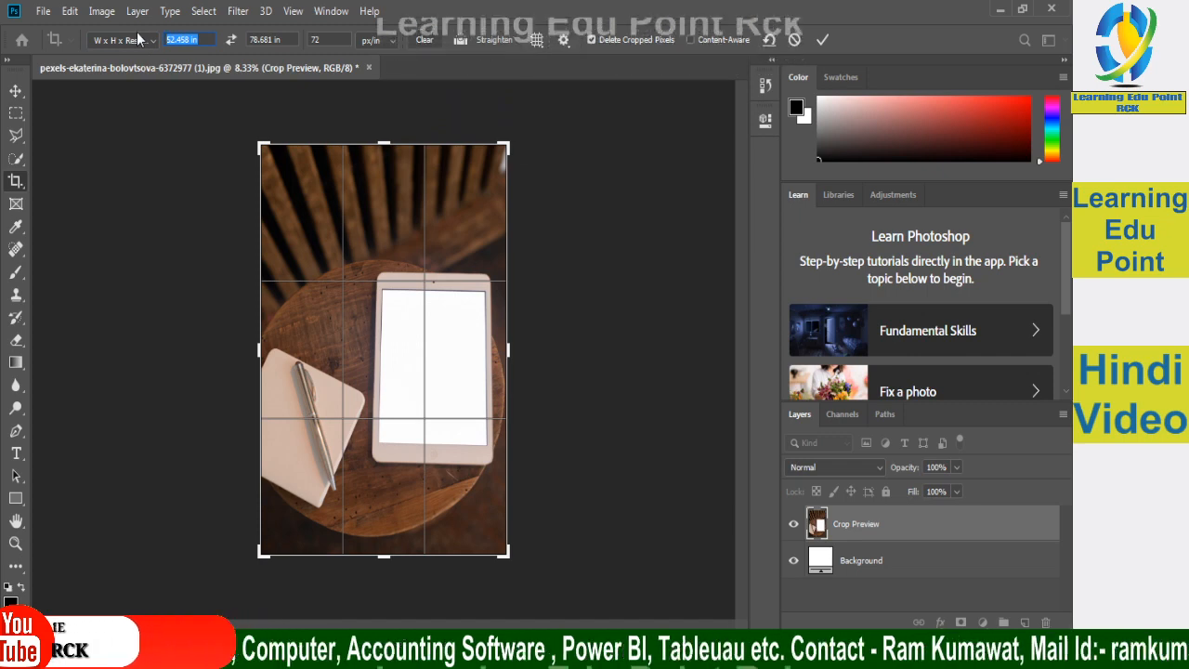
{"action": "type", "text": "5"}
{"action": "key", "text": "Tab"}
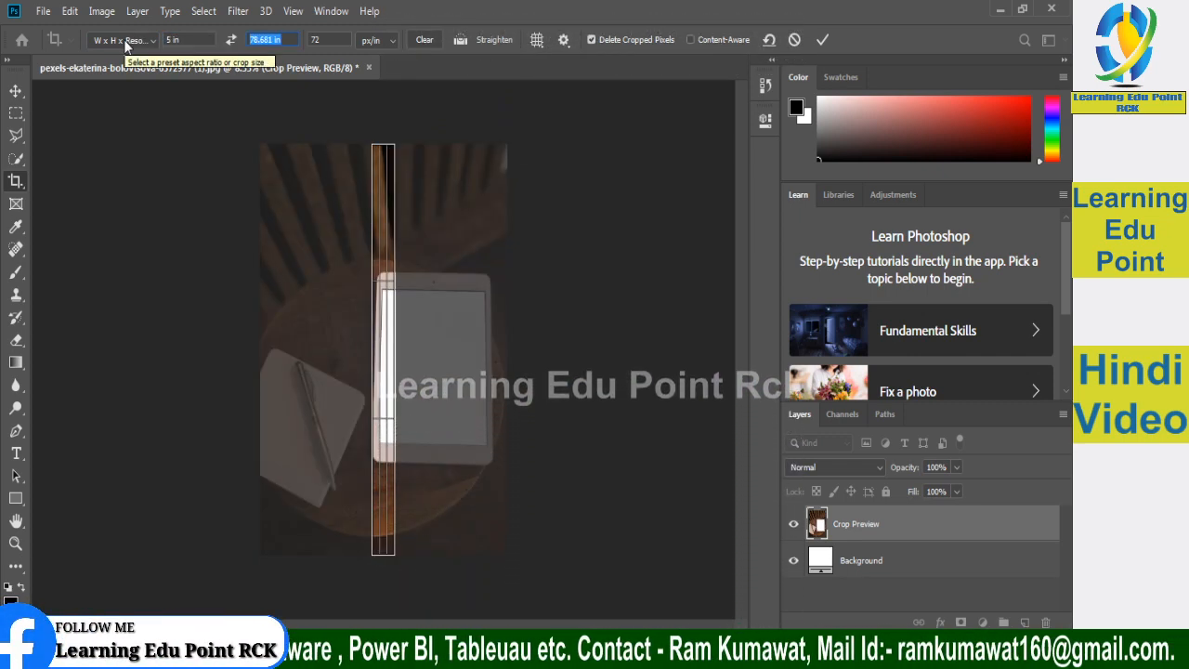
{"action": "type", "text": "7 in"}
{"action": "key", "text": "Tab"}
{"action": "type", "text": "30"}
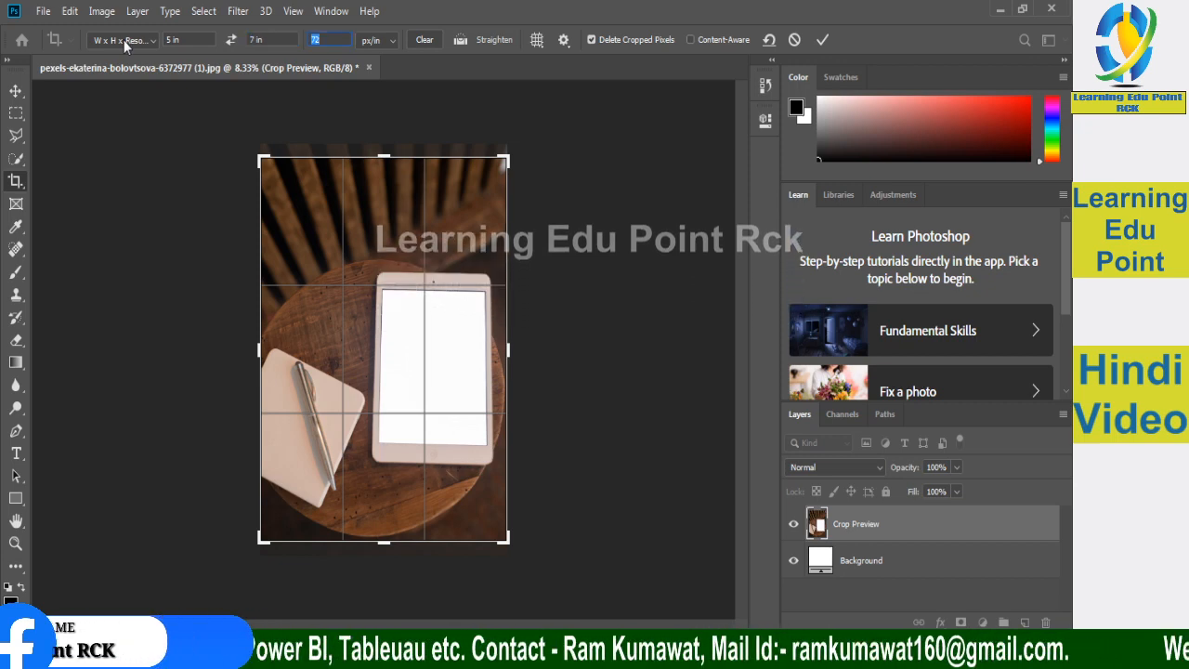
{"action": "type", "text": "0"}
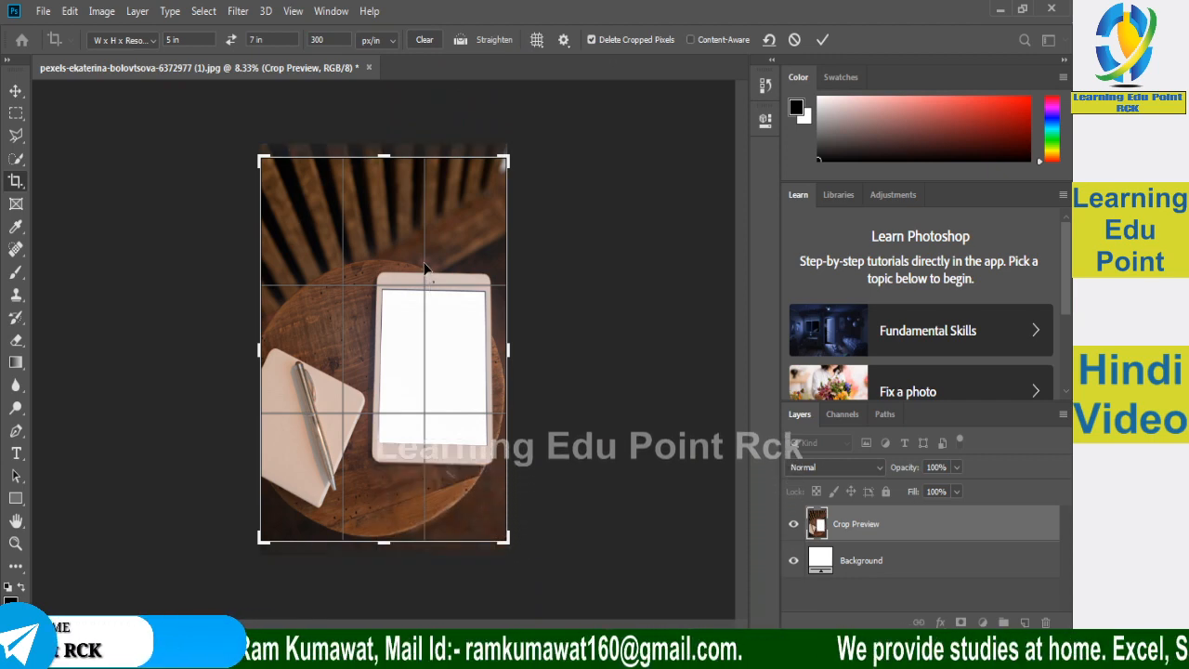
{"action": "key", "text": "Return"}
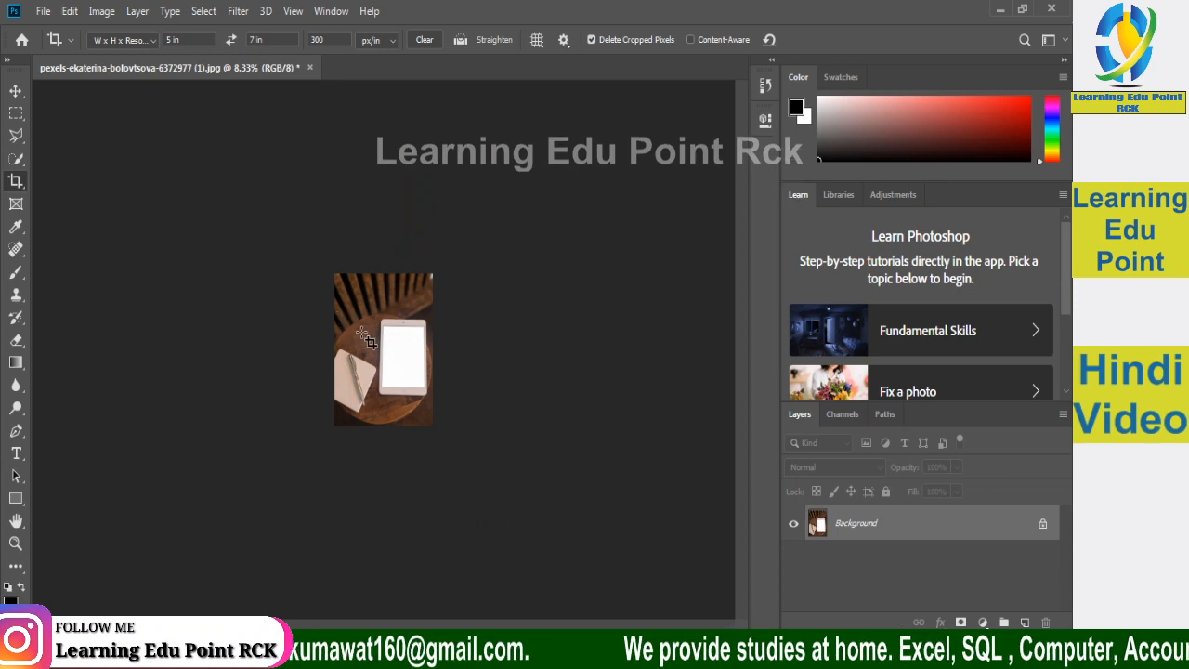
Step: Inspect the cropped photo up close and check its width, height and resolution in Image Size without changing them
{"action": "key", "text": "ctrl+plus"}
{"action": "key", "text": "ctrl+plus"}
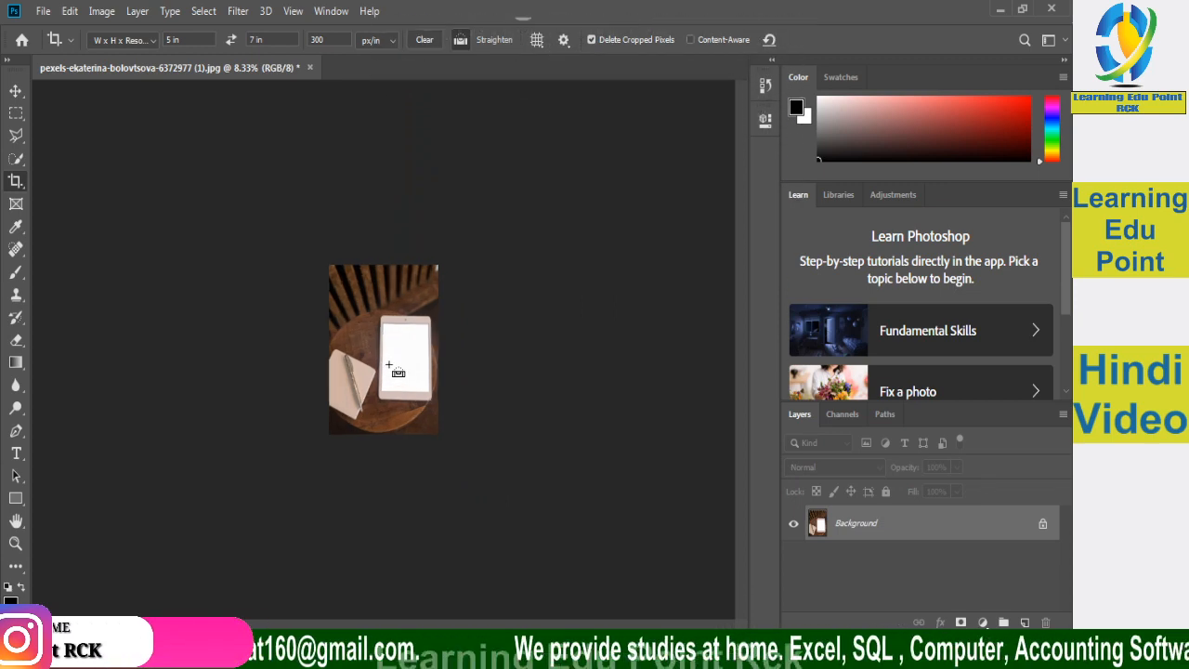
{"action": "key", "text": "ctrl+plus"}
{"action": "key", "text": "ctrl+plus"}
{"action": "key", "text": "ctrl+plus"}
{"action": "key", "text": "ctrl+plus"}
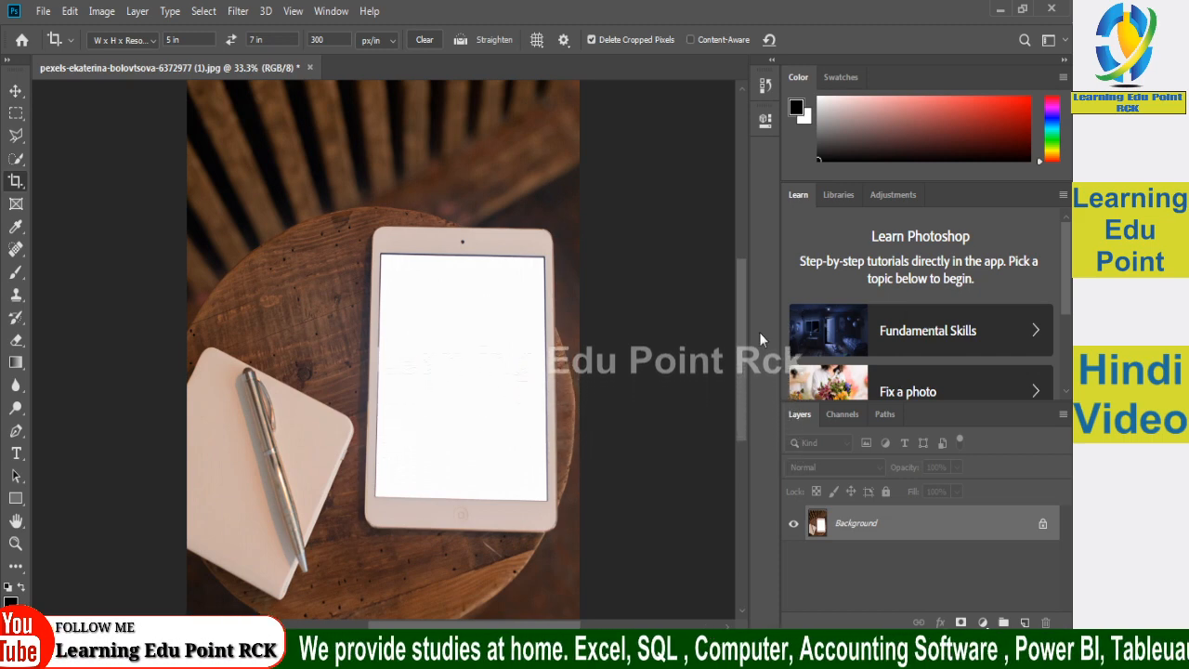
{"action": "key", "text": "ctrl+minus"}
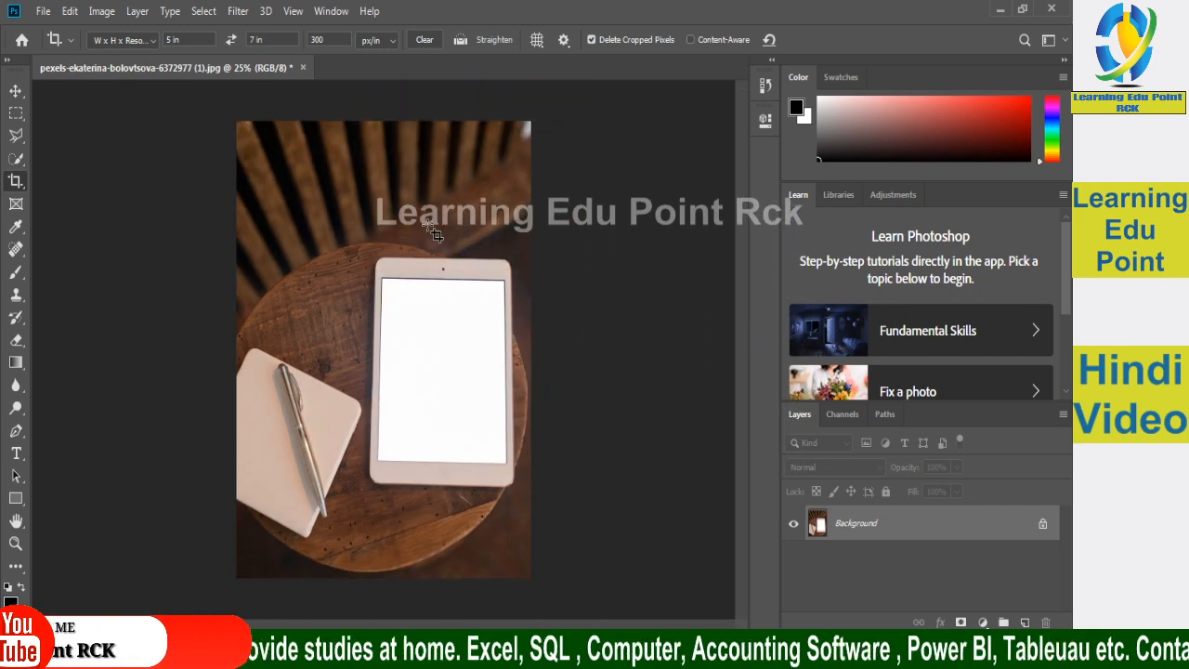
{"action": "left_click", "coordinate": [102, 13]}
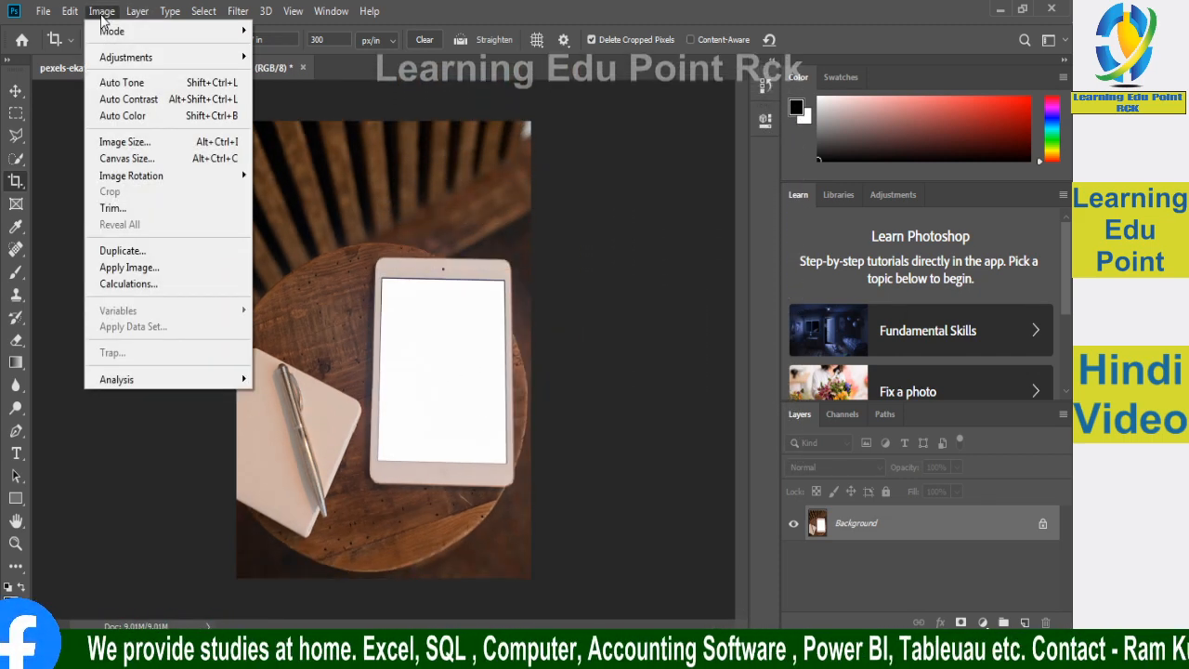
{"action": "left_click", "coordinate": [124, 141]}
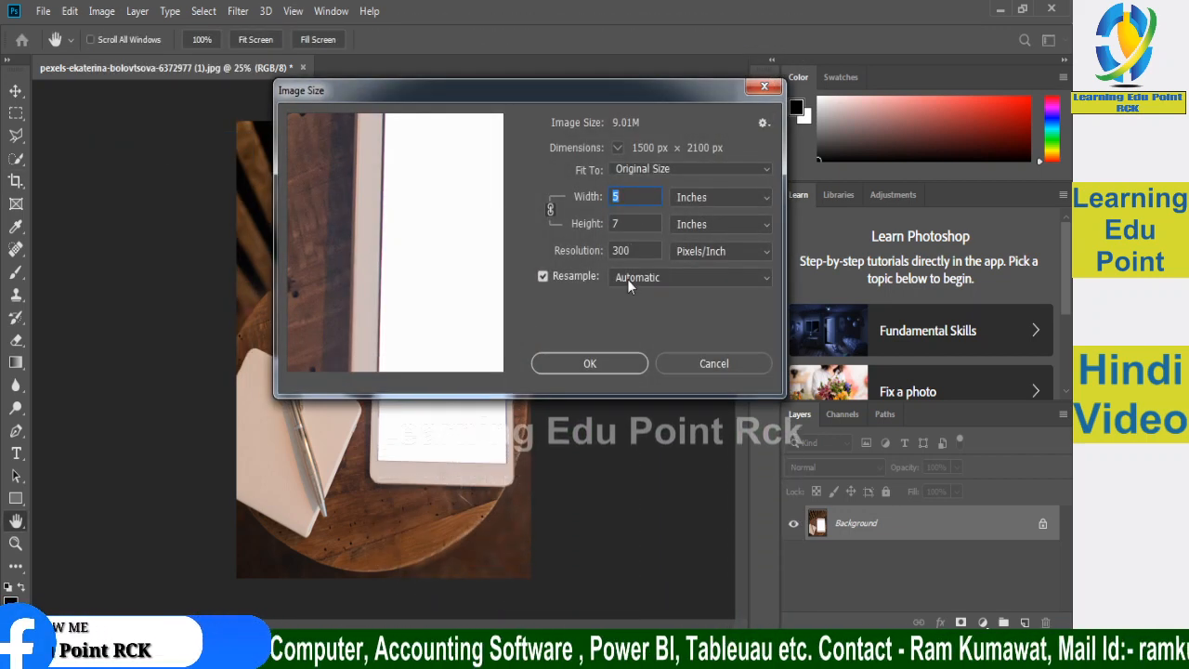
{"action": "left_click", "coordinate": [763, 88]}
{"action": "key", "text": "c"}
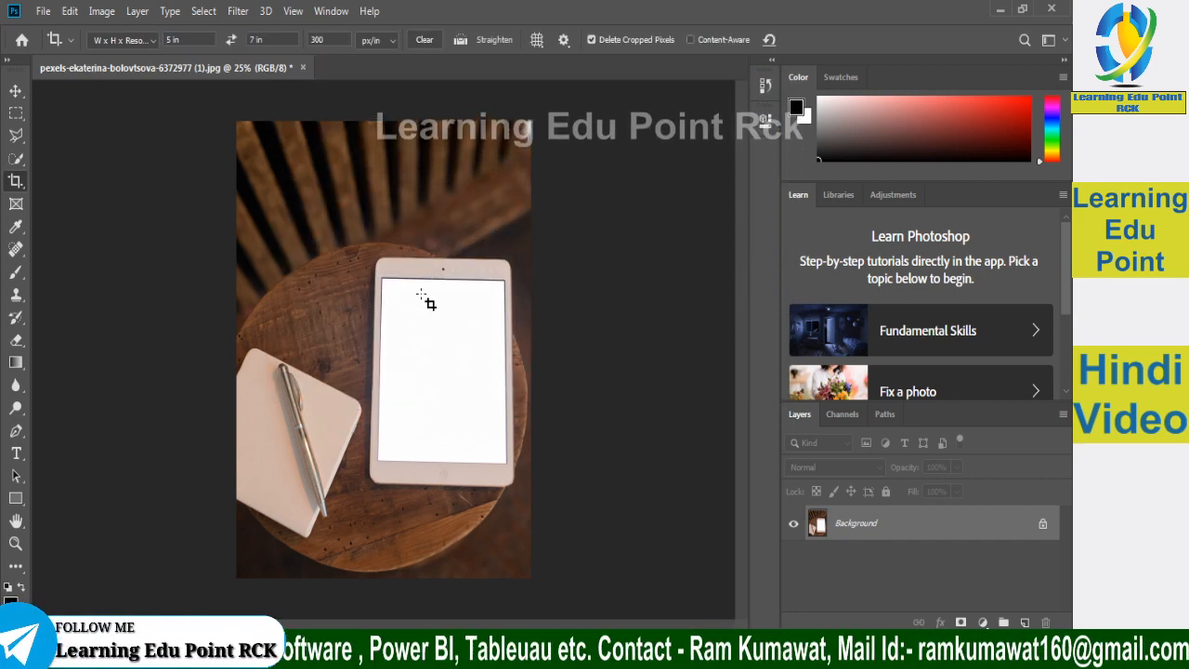
Step: Save the current crop settings as a new crop preset named "5 x 7 in 300 ppi"
{"action": "left_click", "coordinate": [145, 39]}
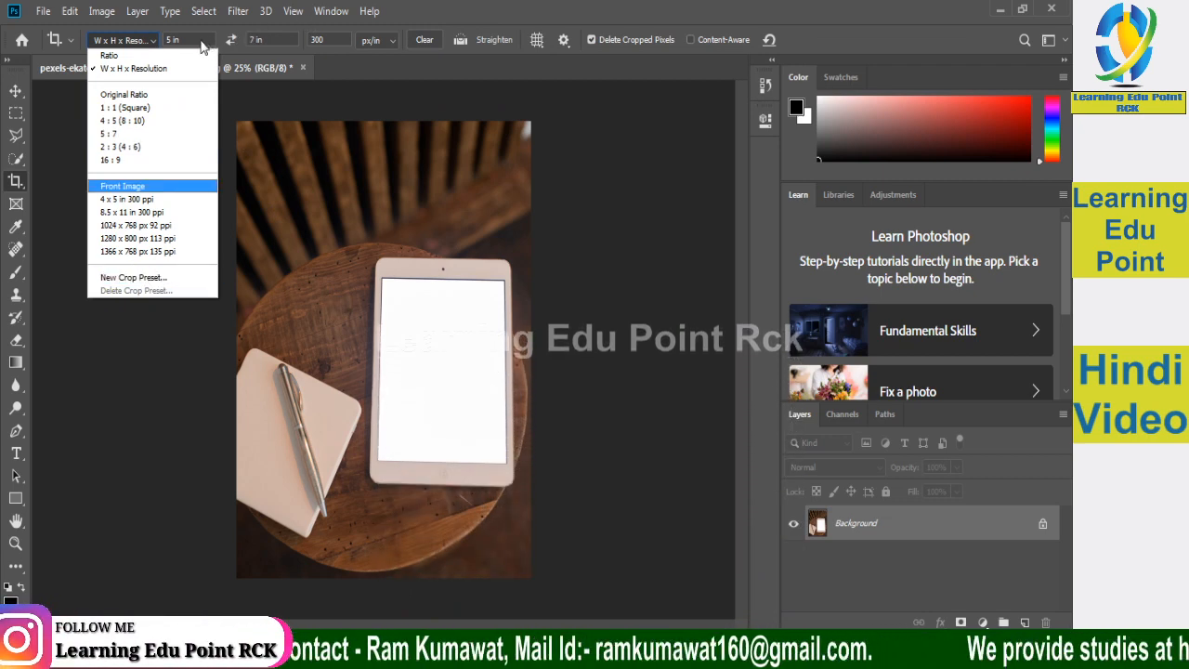
{"action": "left_click", "coordinate": [131, 277]}
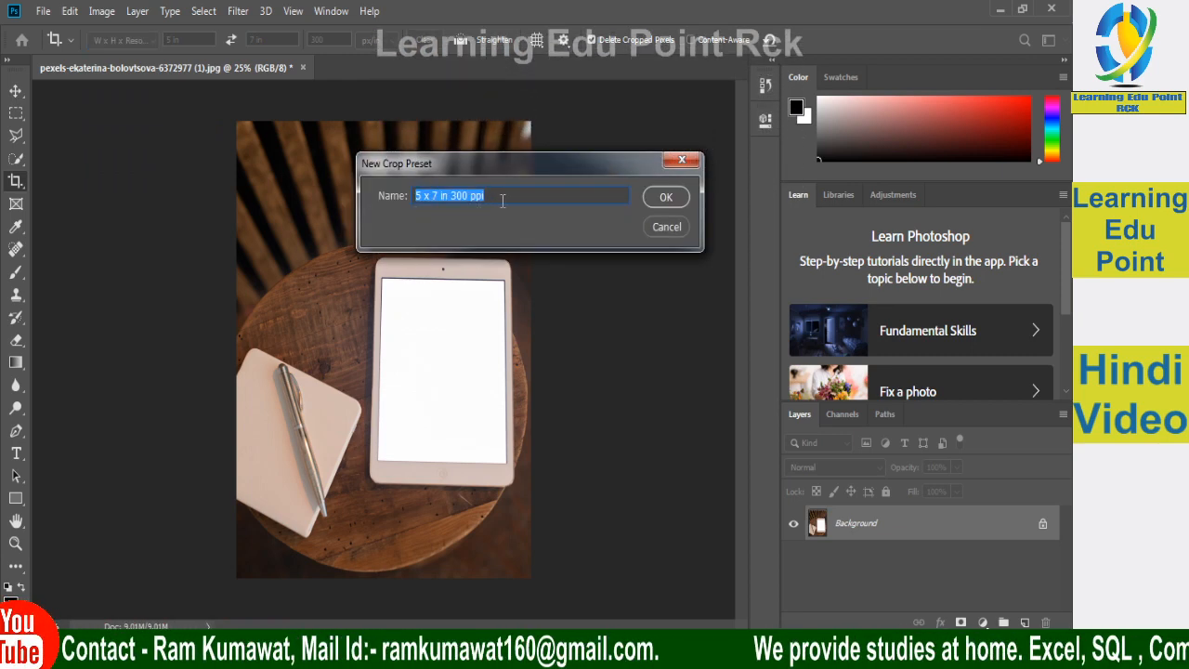
{"action": "left_click", "coordinate": [664, 197]}
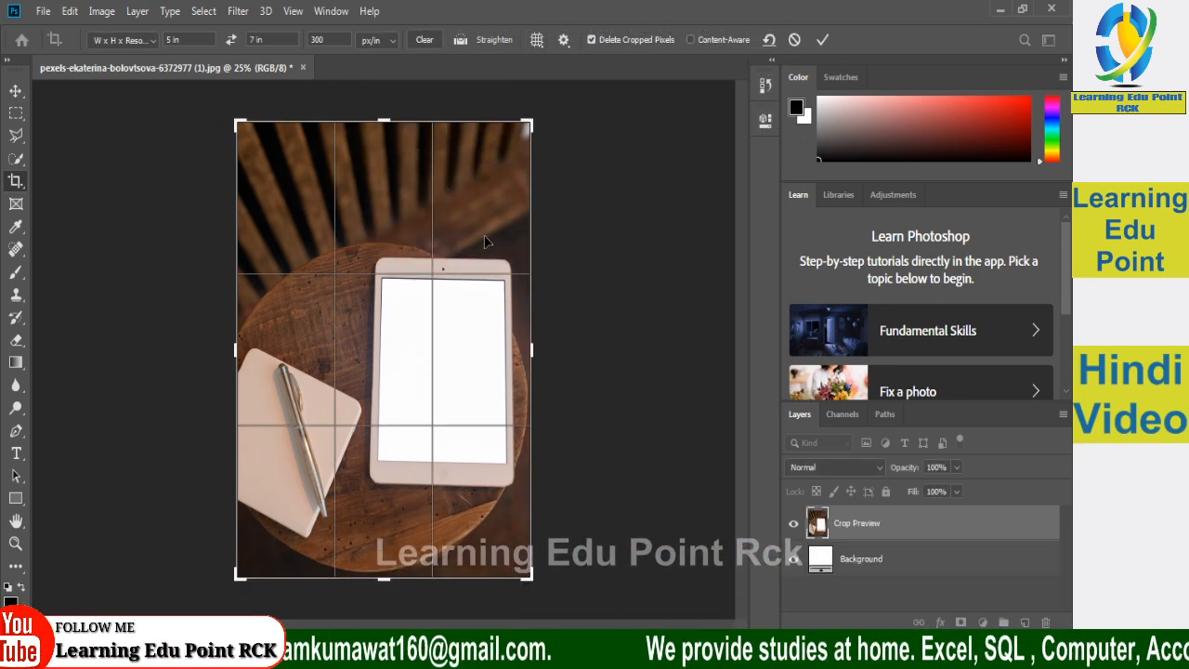
Step: Try the 1366 x 768 px 135 ppi crop preset and switch back to the saved 5 x 7 in 300 ppi preset
{"action": "left_click", "coordinate": [155, 44]}
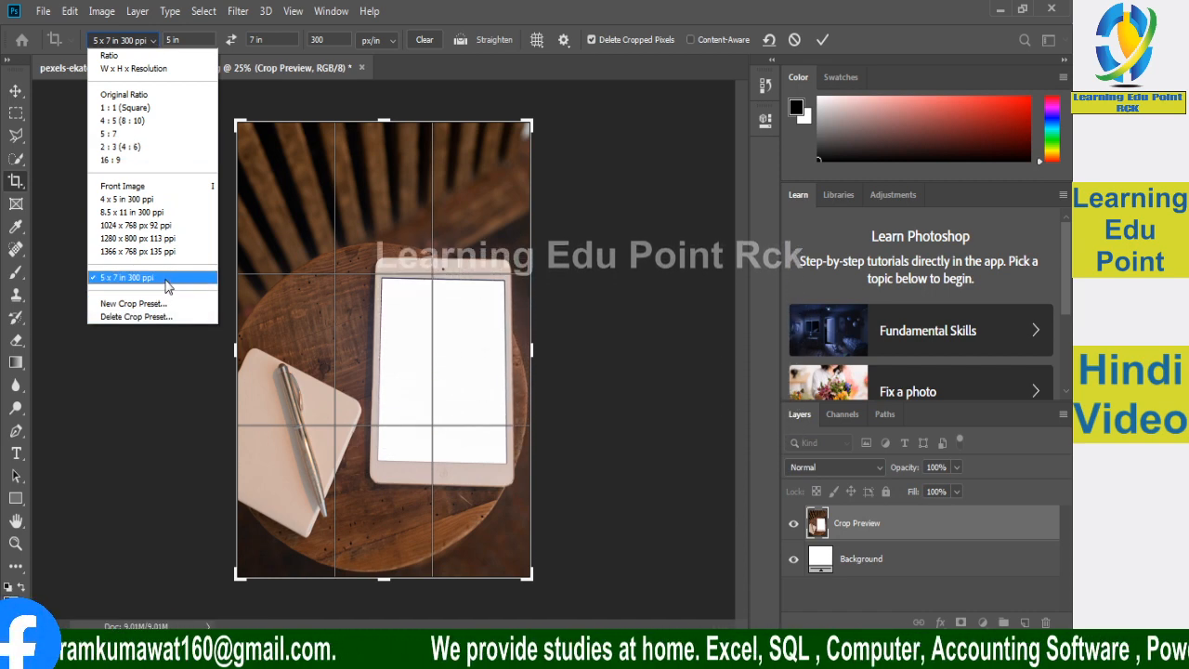
{"action": "left_click", "coordinate": [137, 252]}
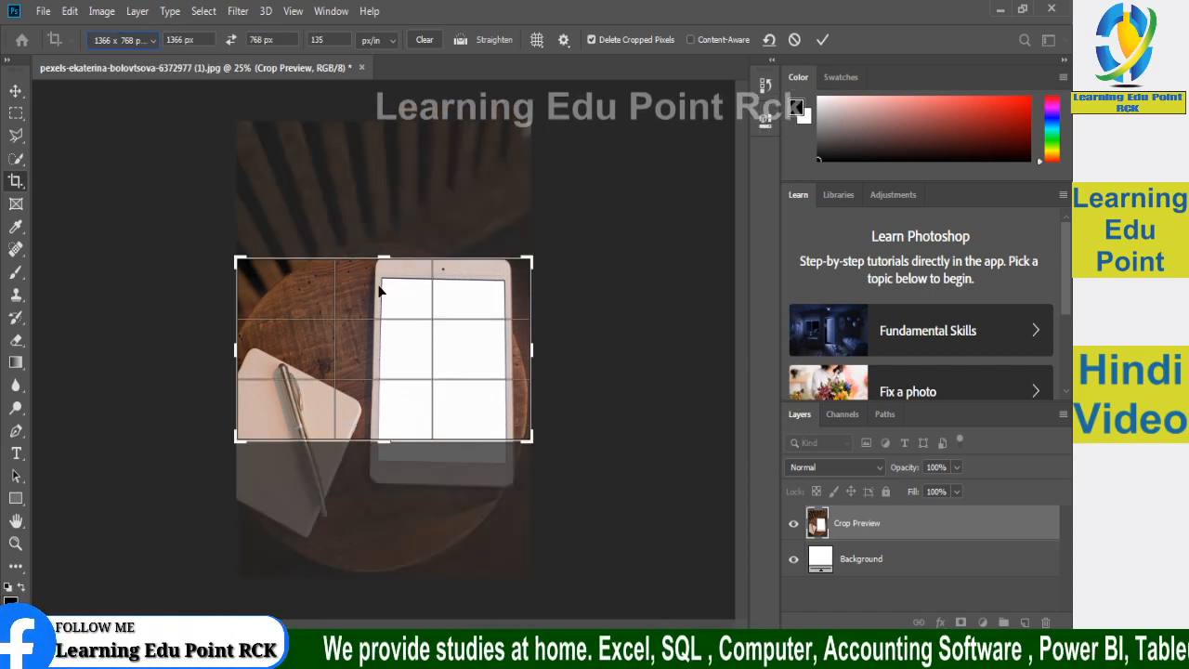
{"action": "left_click", "coordinate": [121, 40]}
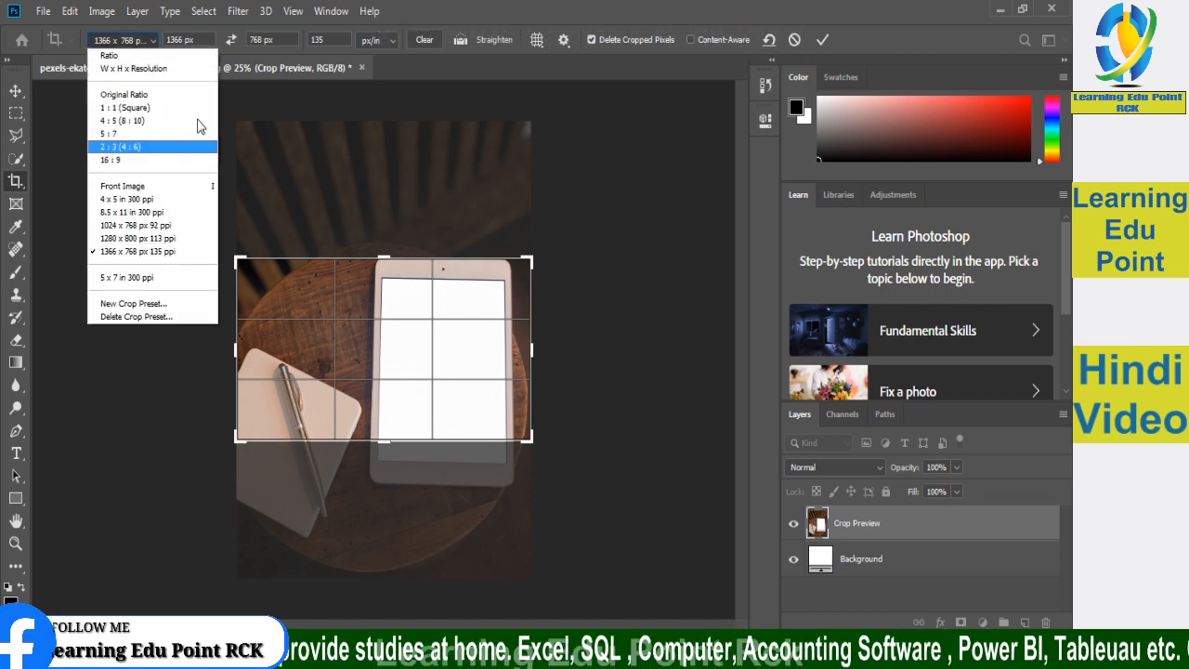
{"action": "left_click", "coordinate": [127, 278]}
Step: Delete the custom crop preset "5 x 7 in 300 ppi"
{"action": "left_click", "coordinate": [144, 40]}
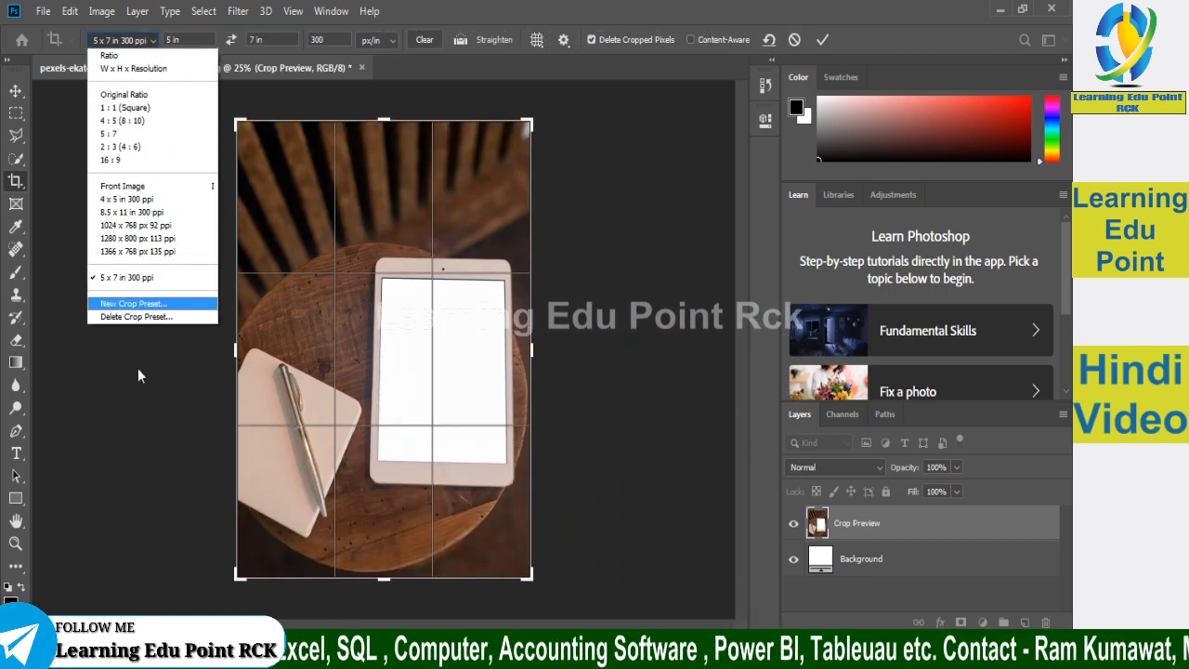
{"action": "left_click", "coordinate": [125, 320]}
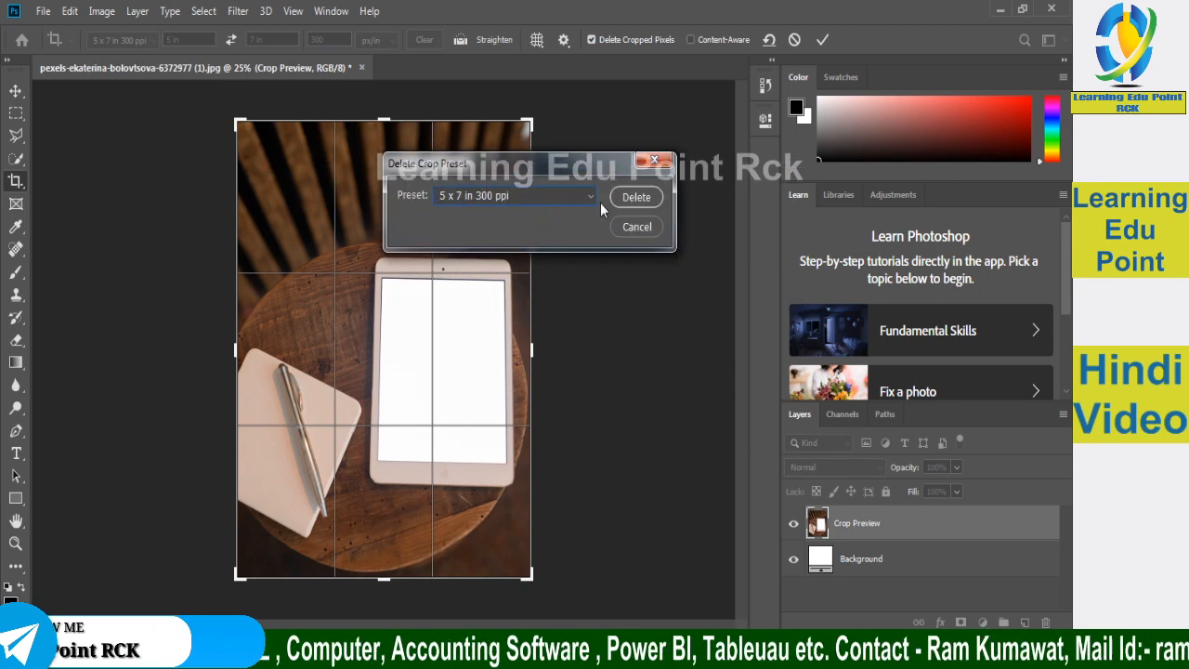
{"action": "left_click", "coordinate": [635, 198]}
{"action": "left_click", "coordinate": [490, 252]}
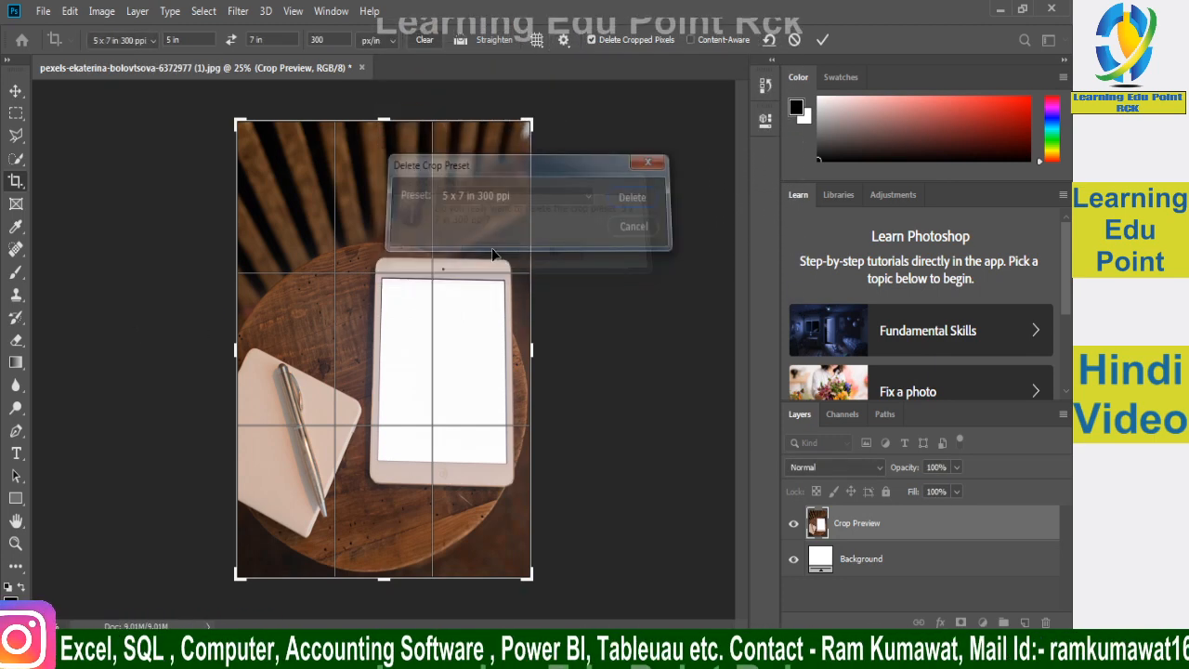
{"action": "left_click", "coordinate": [148, 40]}
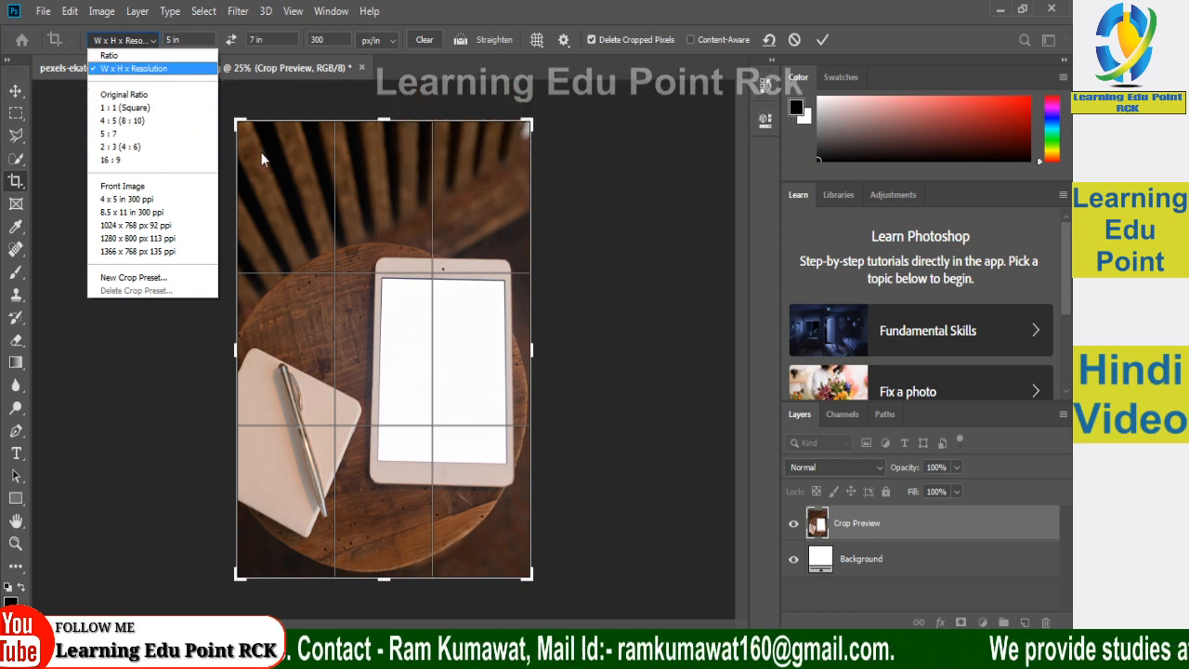
{"action": "left_click", "coordinate": [382, 37]}
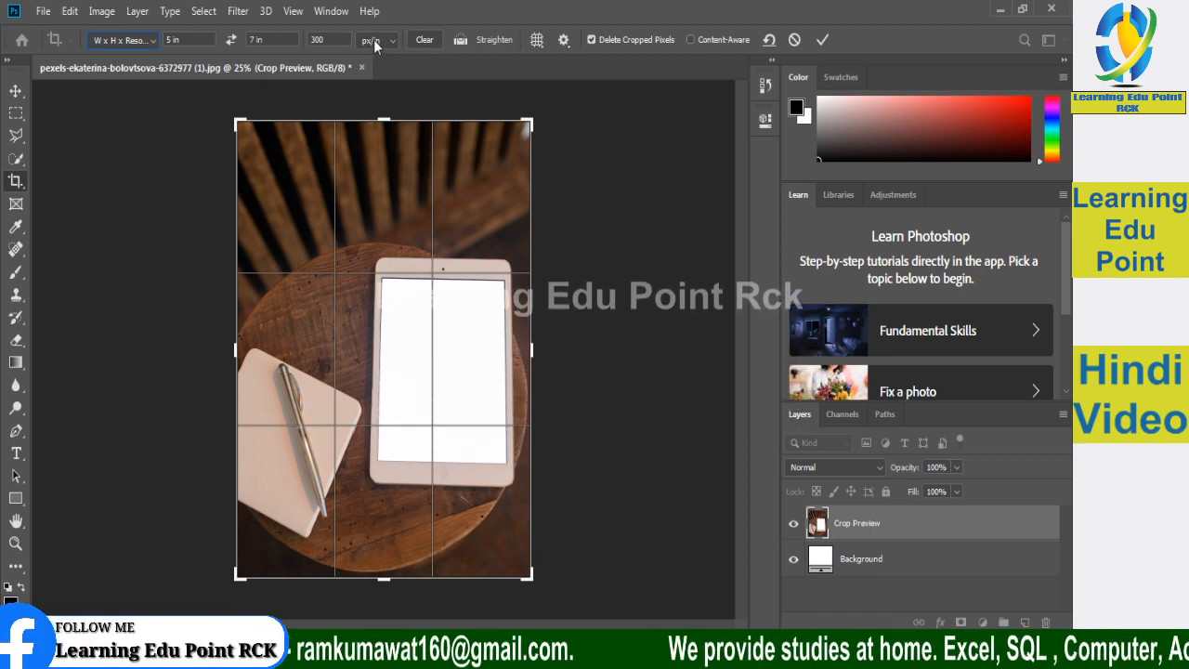
{"action": "left_click", "coordinate": [111, 41]}
{"action": "left_click", "coordinate": [112, 41]}
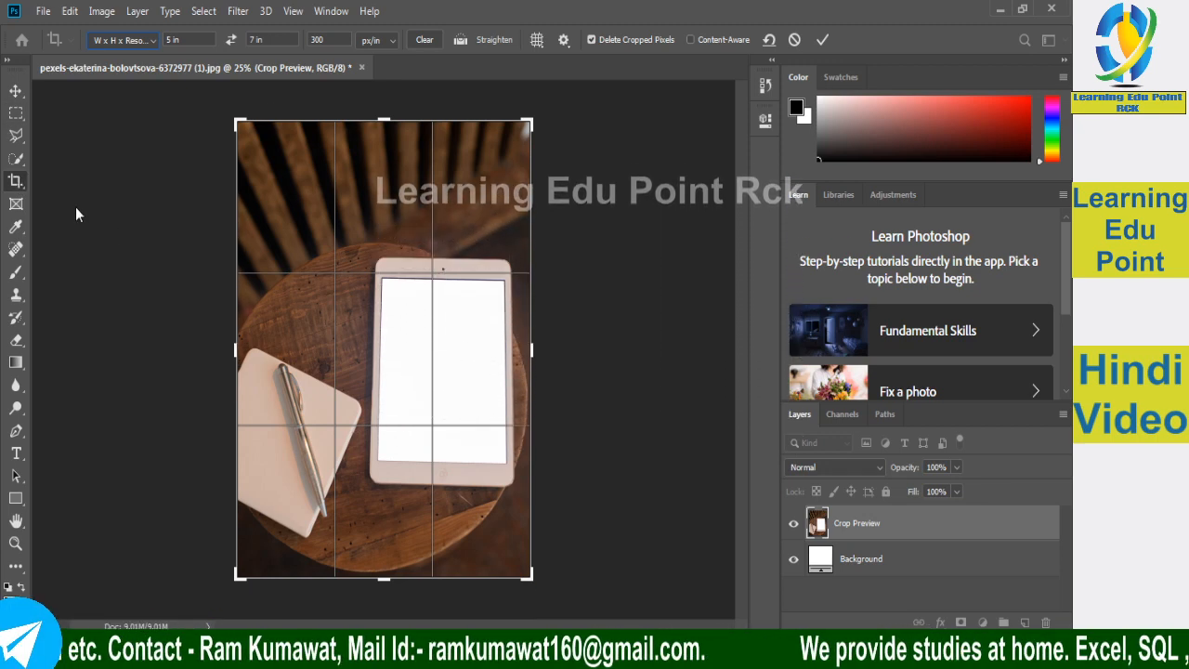
Step: Commit the pending full-frame crop and draw a new crop frame closely around the tablet
{"action": "key", "text": "Return"}
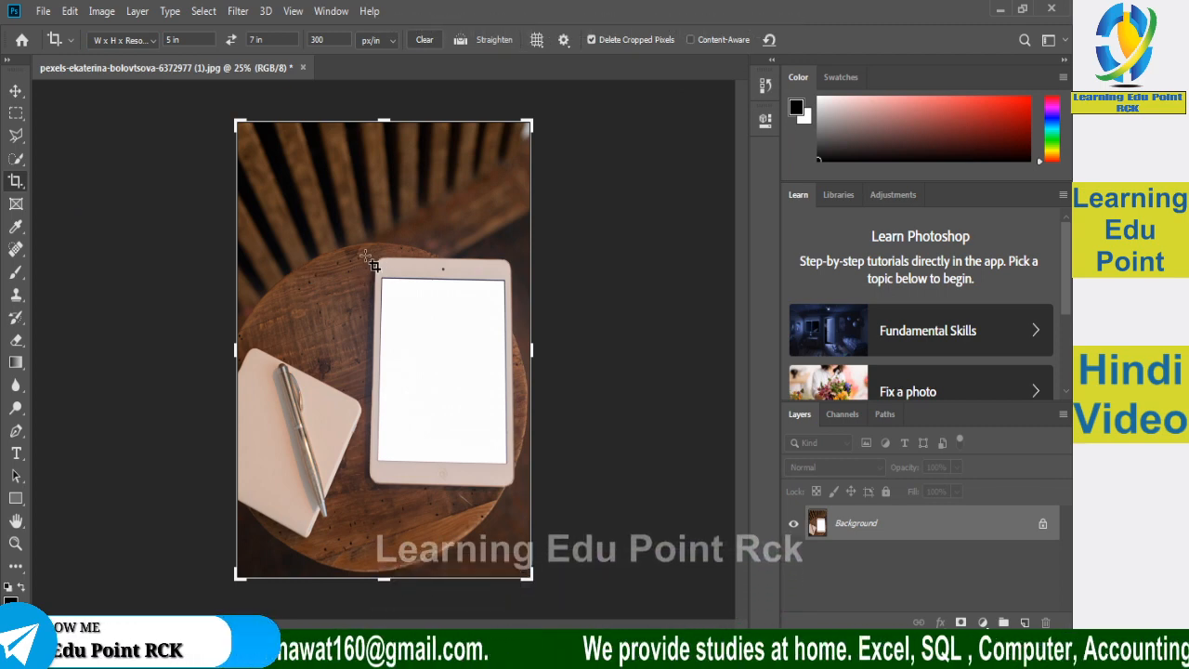
{"action": "left_click_drag", "start_coordinate": [368, 253], "coordinate": [522, 533]}
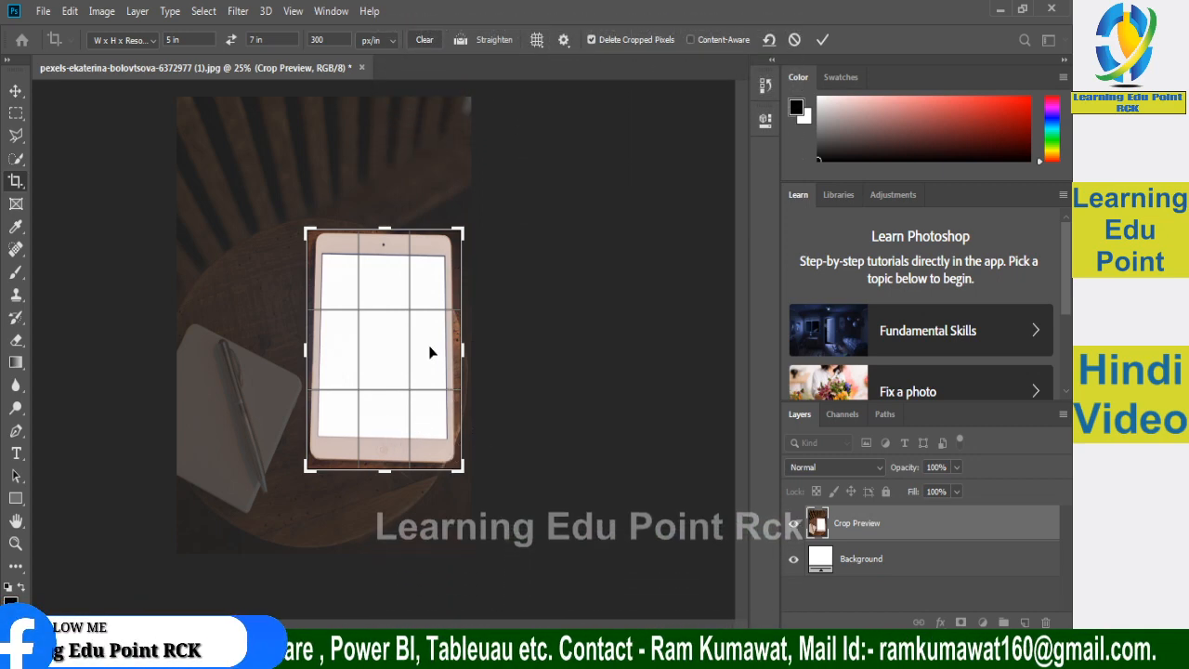
Step: Try to straighten the crop with a horizontal line along the tablet's top edge
{"action": "left_click", "coordinate": [457, 44]}
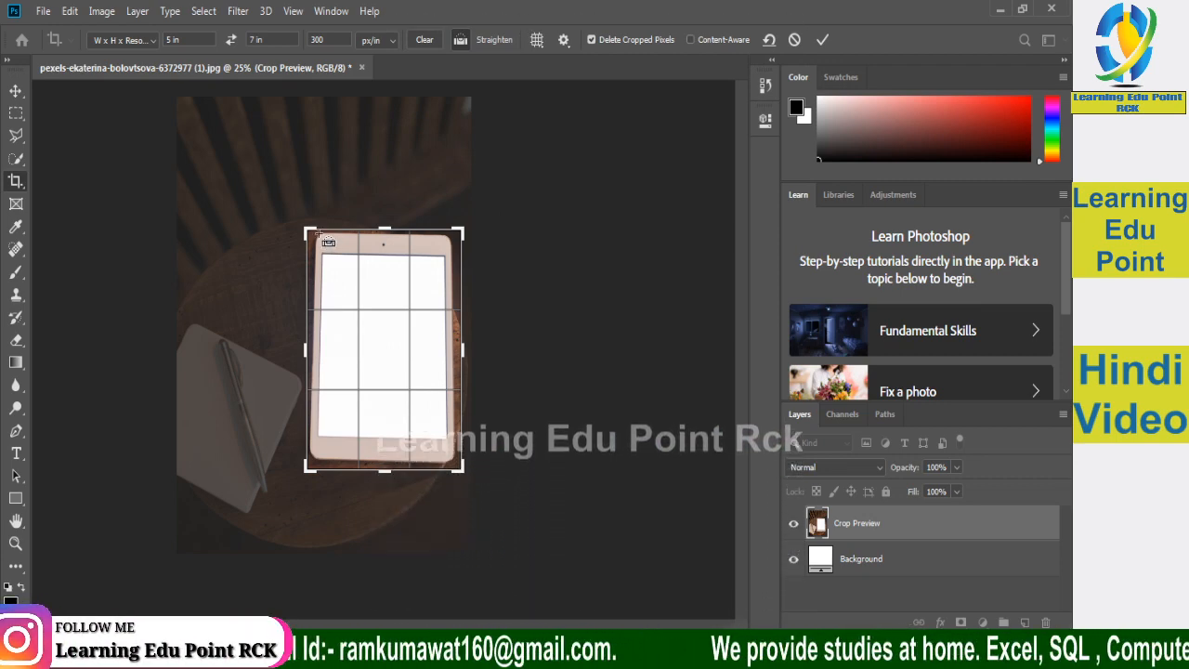
{"action": "left_click_drag", "start_coordinate": [317, 233], "coordinate": [453, 234]}
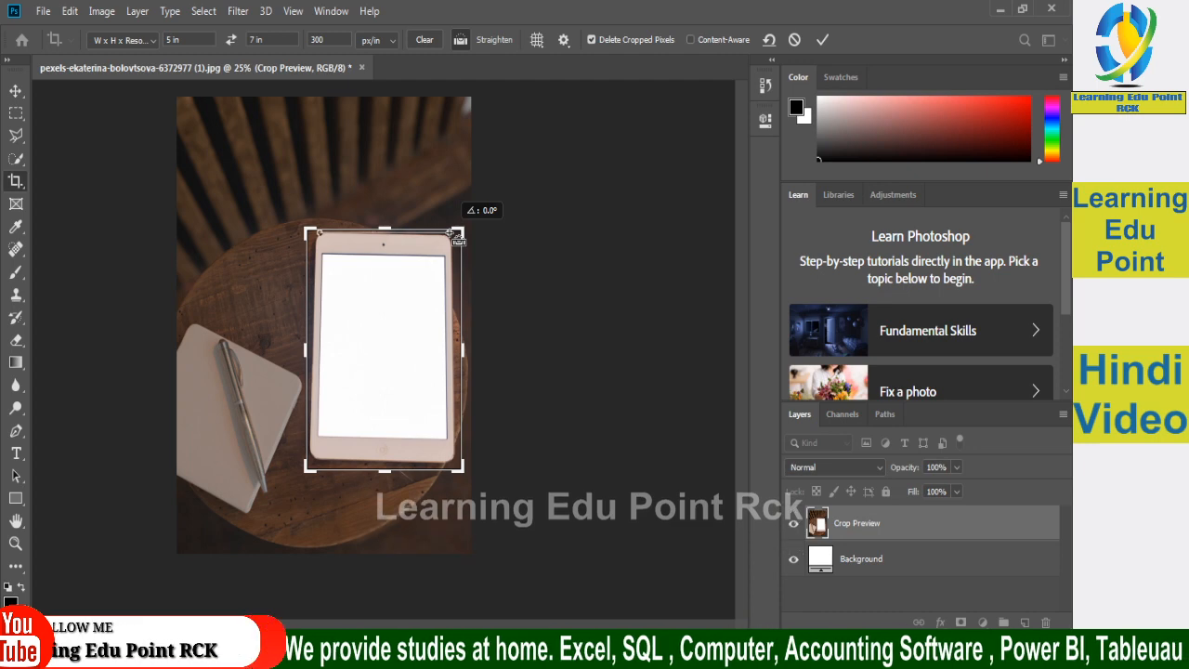
{"action": "left_click_drag", "start_coordinate": [457, 236], "coordinate": [456, 236]}
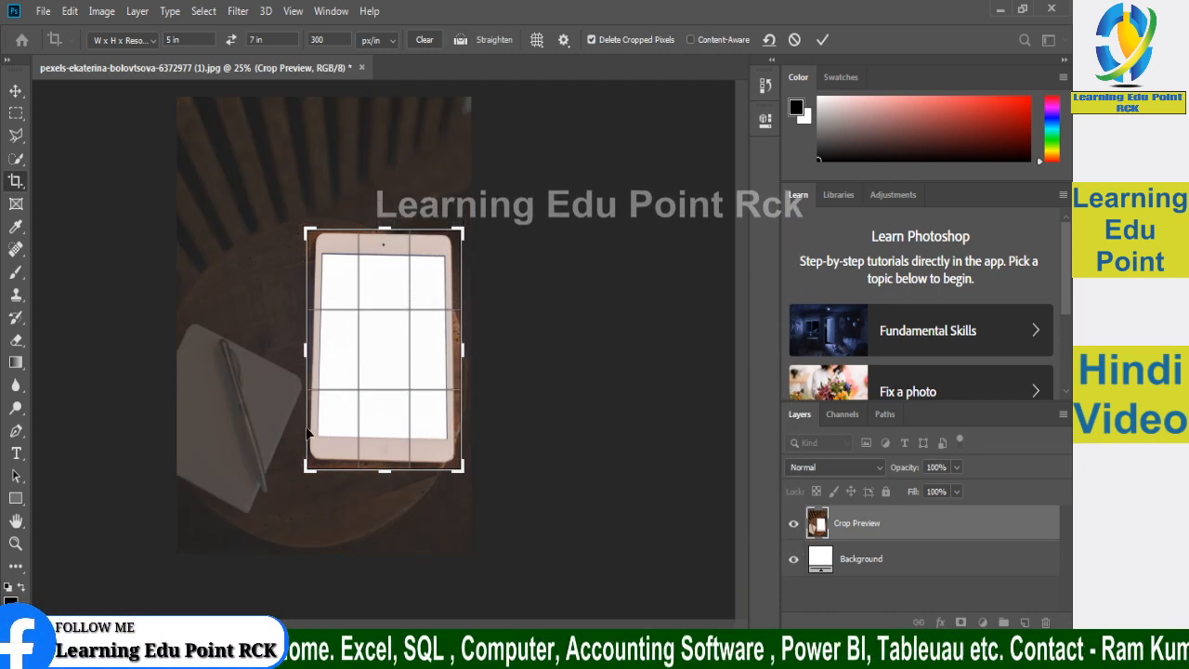
Step: Straighten the crop with a line sloping slightly downward across the tablet's top edge, and nudge the image within the frame
{"action": "left_click", "coordinate": [461, 40]}
{"action": "left_click_drag", "start_coordinate": [318, 237], "coordinate": [451, 246]}
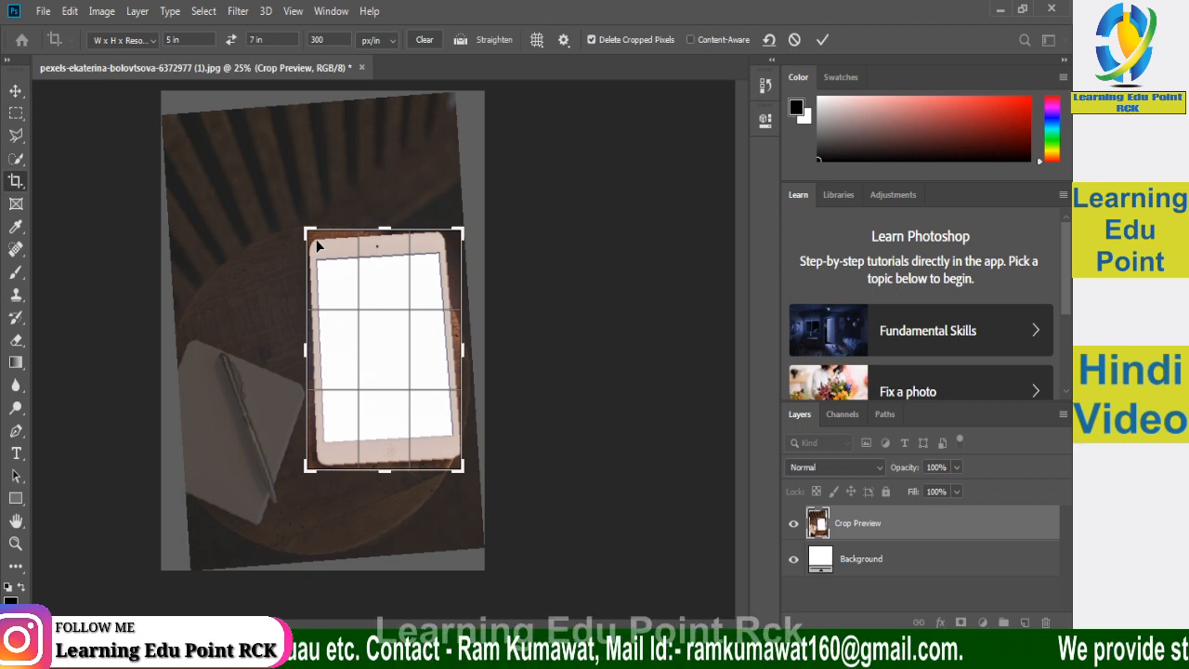
{"action": "left_click_drag", "start_coordinate": [419, 396], "coordinate": [422, 401]}
{"action": "mouse_move", "coordinate": [317, 246]}
{"action": "left_mouse_down"}
{"action": "mouse_move", "coordinate": [338, 237]}
{"action": "mouse_move", "coordinate": [313, 242]}
{"action": "left_mouse_up"}
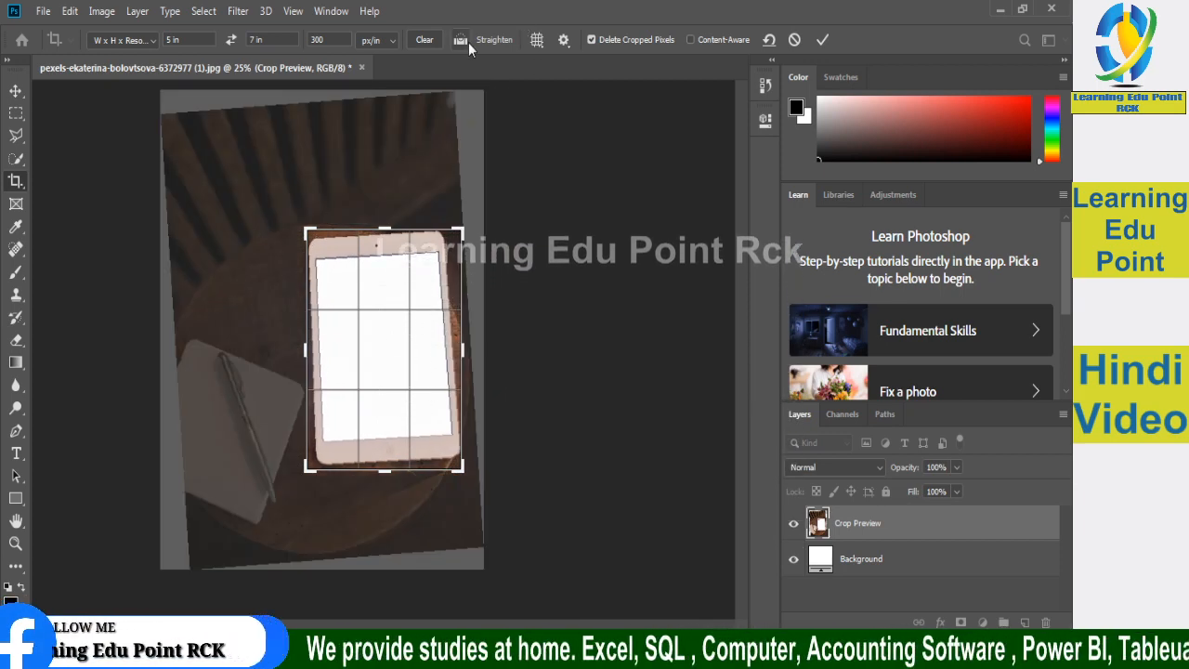
Step: Straighten the crop along the tablet's top edge with two successive lines, commit it, and undo the committed crop
{"action": "left_click", "coordinate": [462, 40]}
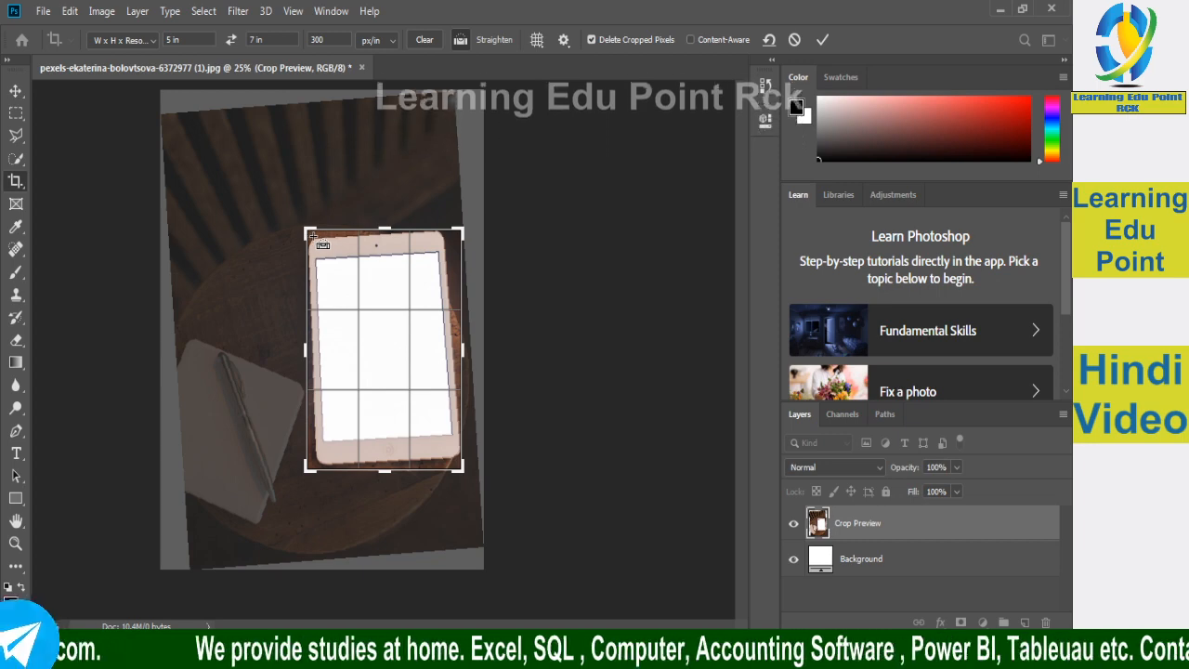
{"action": "left_click_drag", "start_coordinate": [313, 235], "coordinate": [442, 224]}
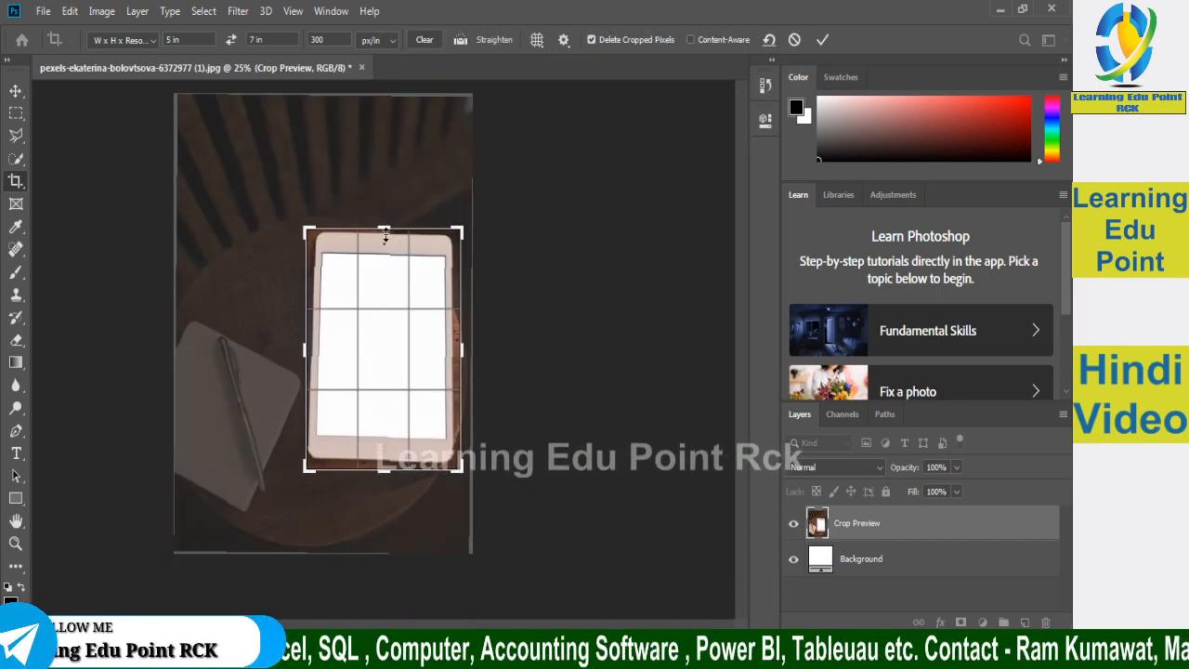
{"action": "left_click", "coordinate": [460, 40]}
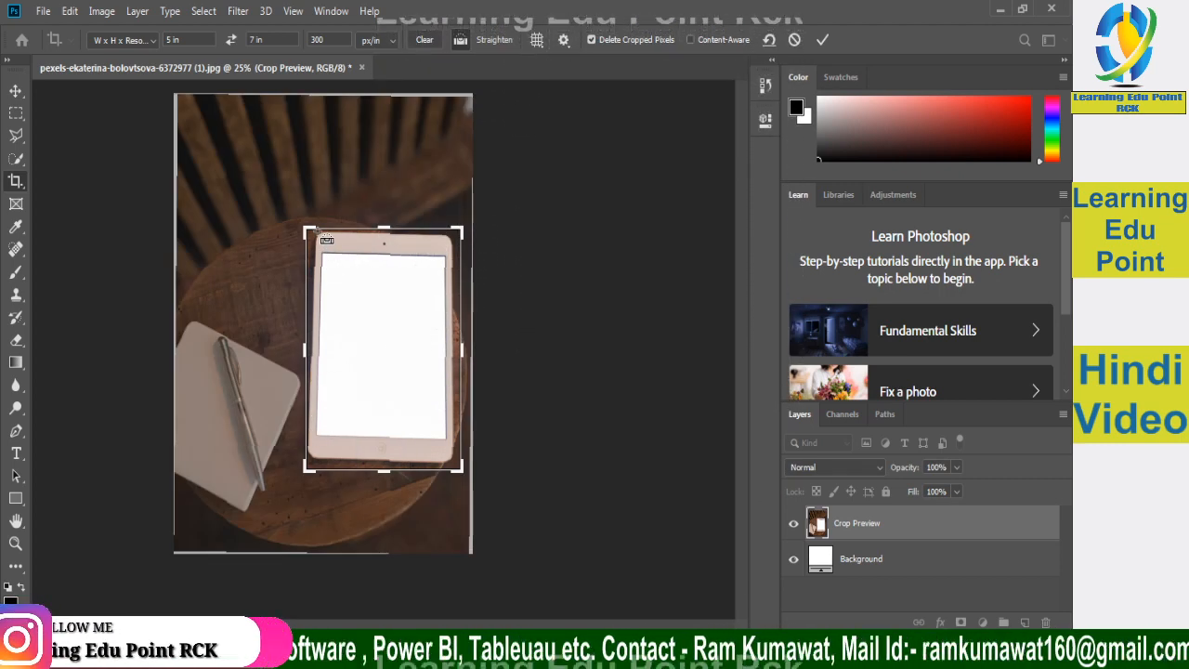
{"action": "left_click_drag", "start_coordinate": [426, 230], "coordinate": [446, 233]}
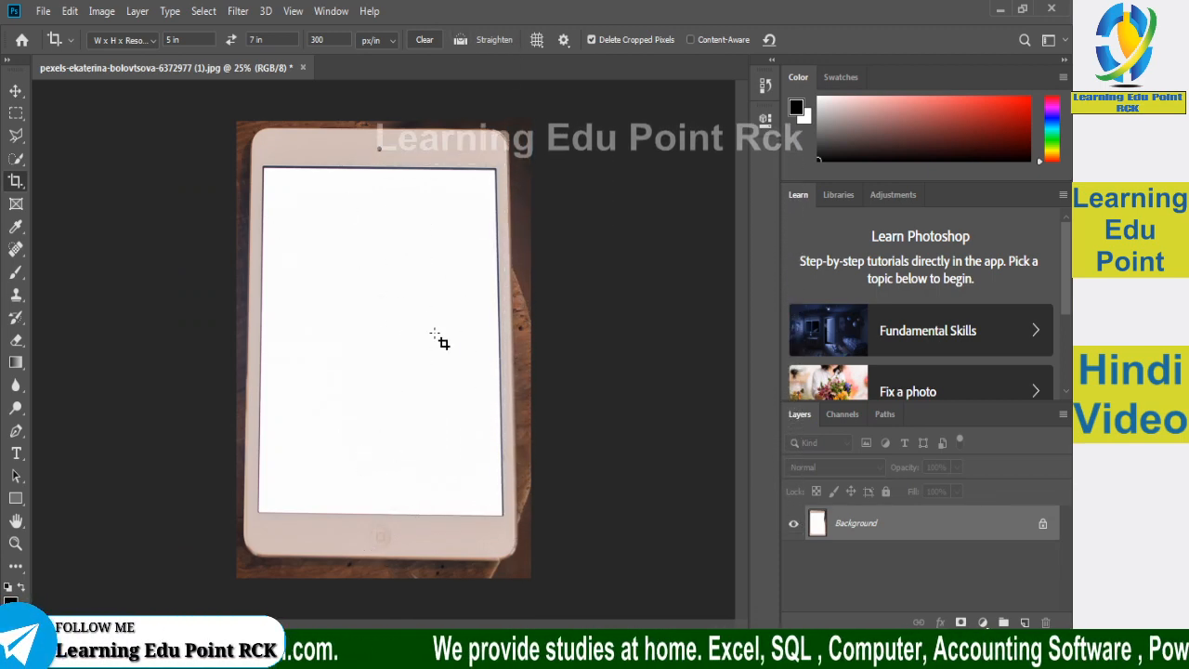
{"action": "key", "text": "ctrl+z"}
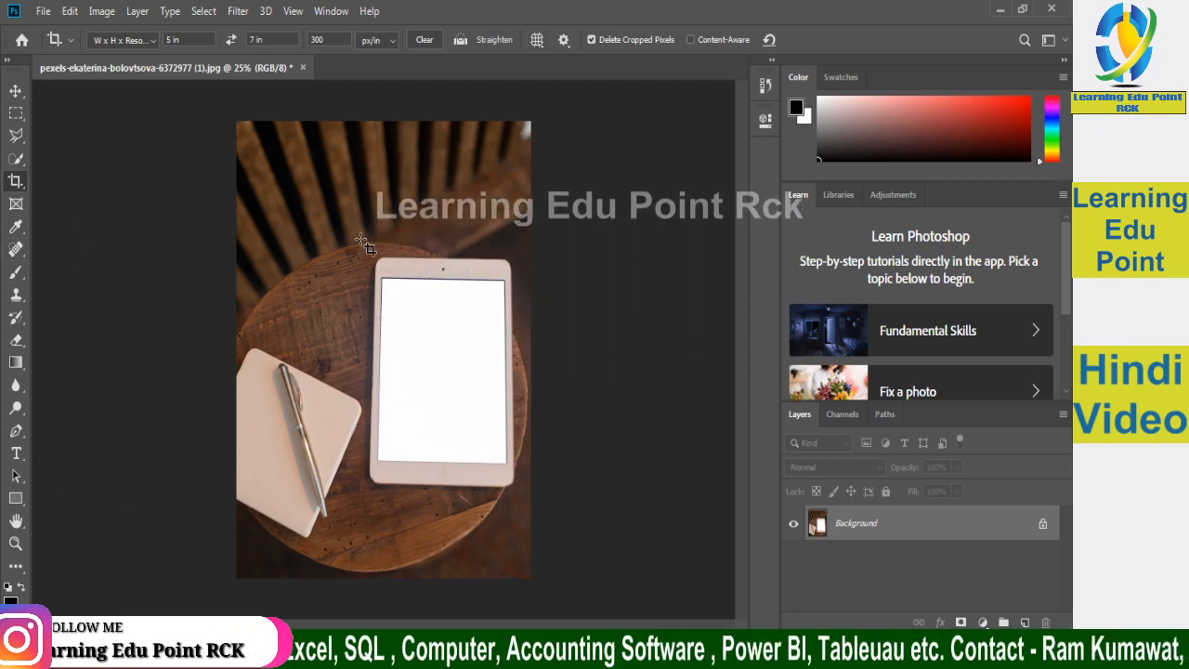
{"action": "left_click", "coordinate": [16, 183]}
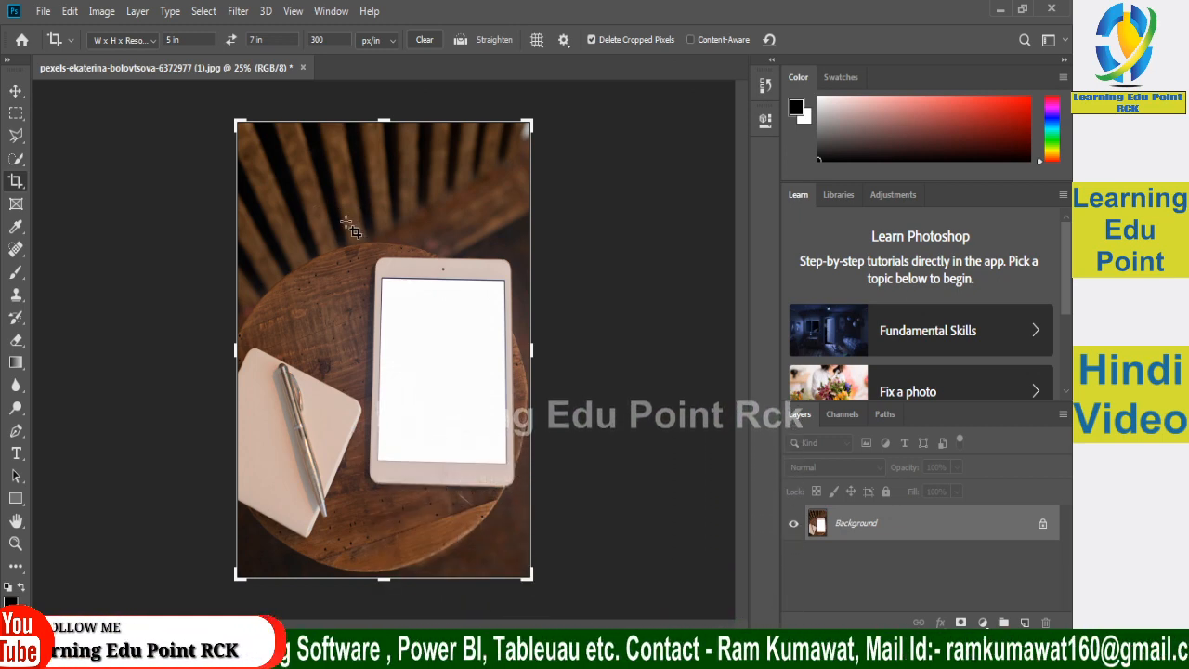
{"action": "left_click_drag", "start_coordinate": [270, 191], "coordinate": [523, 506]}
{"action": "left_click_drag", "start_coordinate": [395, 419], "coordinate": [371, 369]}
{"action": "mouse_move", "coordinate": [342, 357]}
{"action": "left_mouse_down"}
{"action": "mouse_move", "coordinate": [316, 356]}
{"action": "mouse_move", "coordinate": [347, 370]}
{"action": "left_mouse_up"}
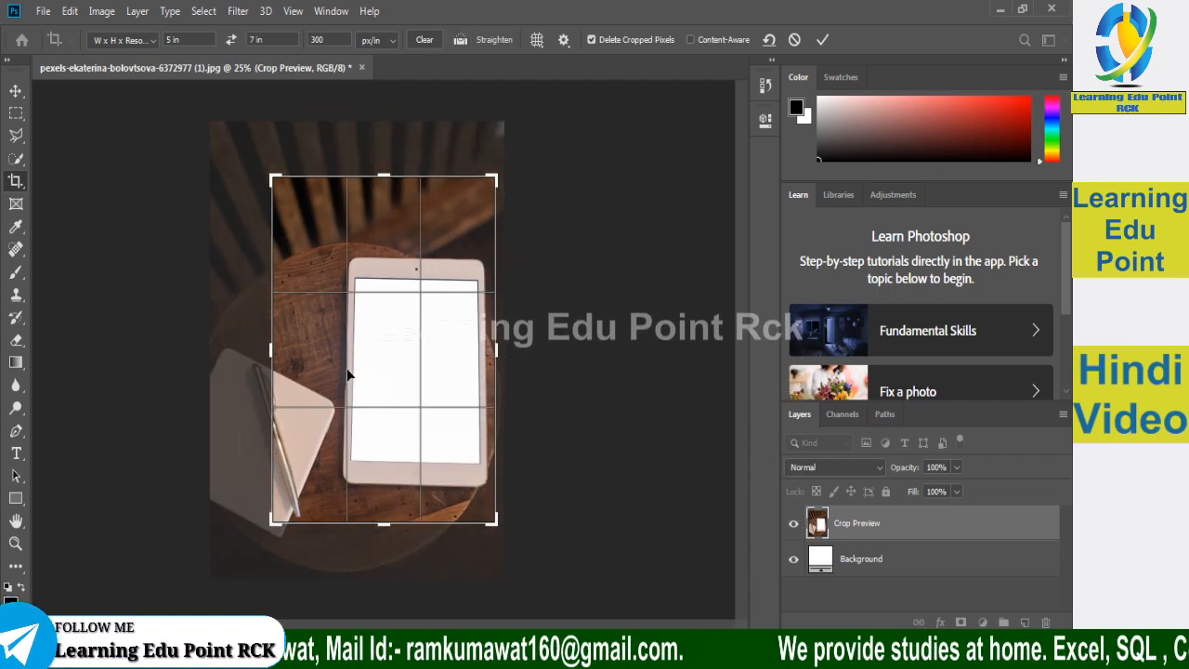
{"action": "key", "text": "Return"}
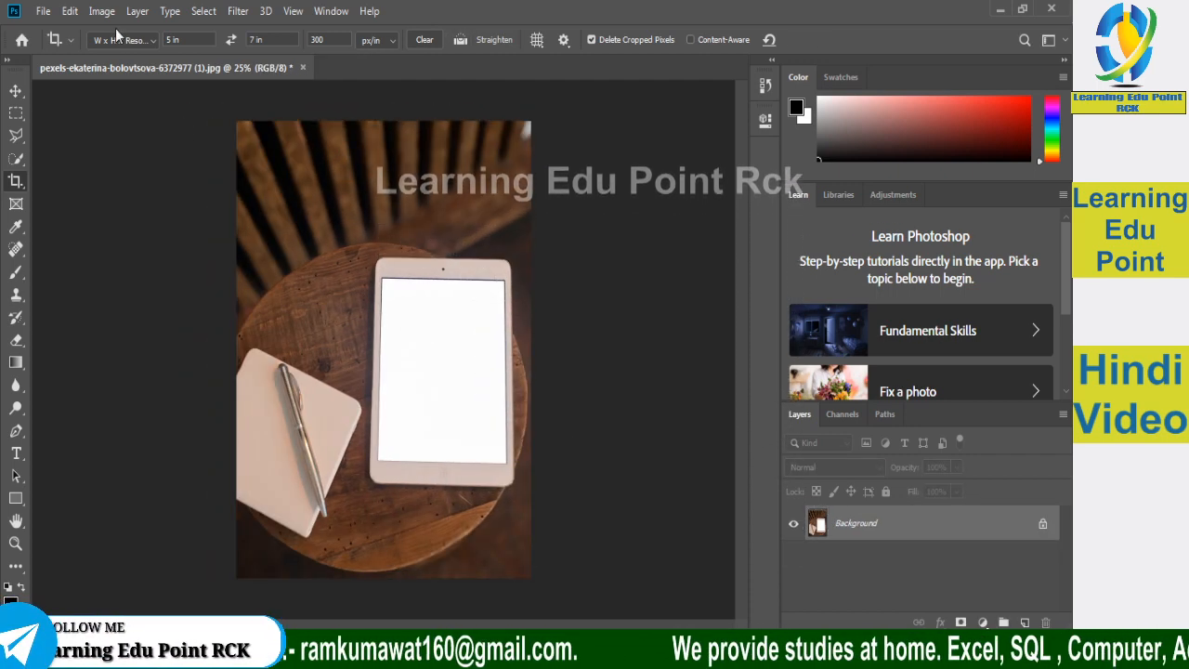
Step: Set the crop to Original Ratio and draw a crop frame around the tablet
{"action": "left_click", "coordinate": [117, 39]}
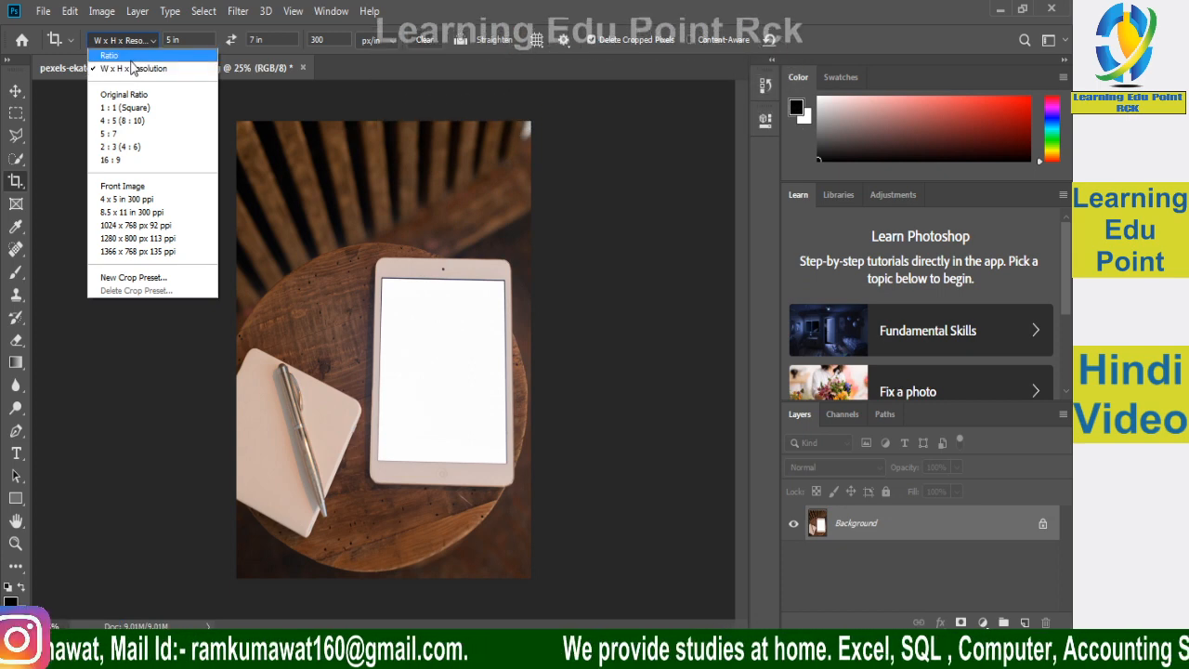
{"action": "left_click", "coordinate": [133, 56]}
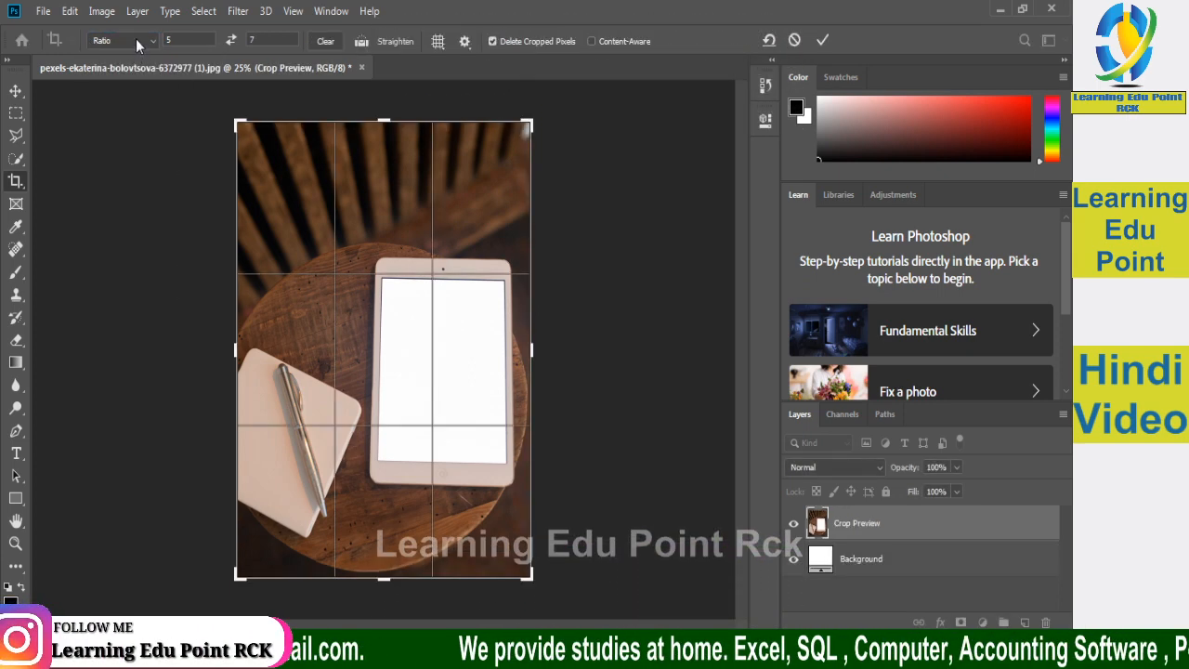
{"action": "left_click", "coordinate": [135, 38]}
{"action": "left_click", "coordinate": [116, 93]}
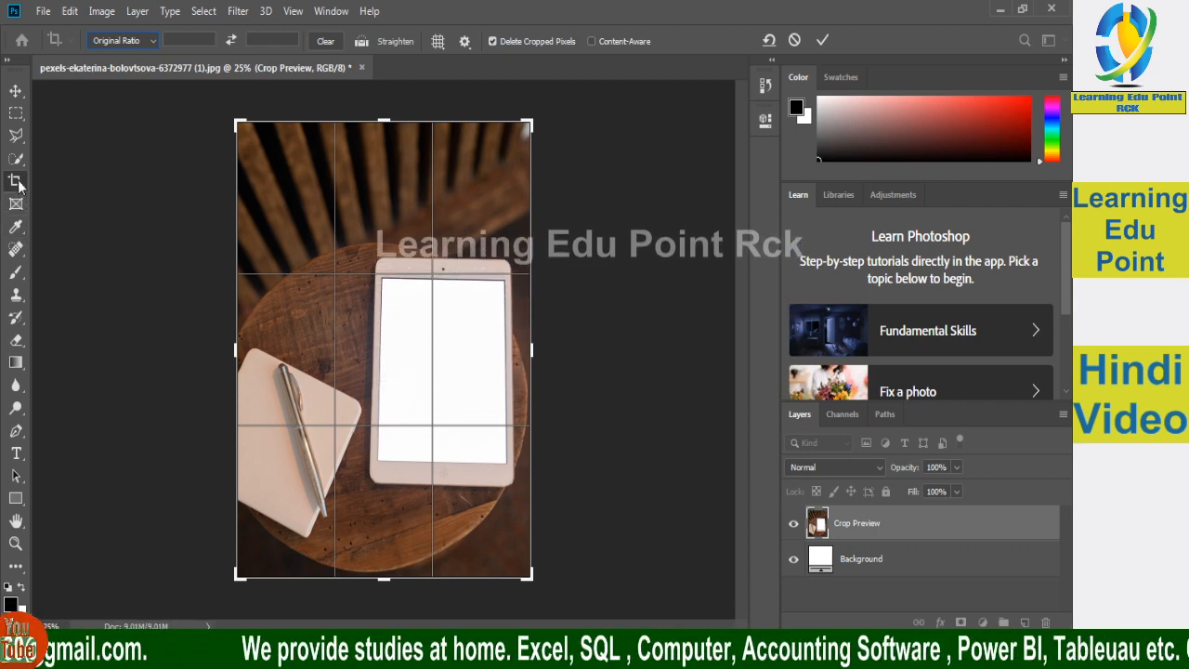
{"action": "key", "text": "Return"}
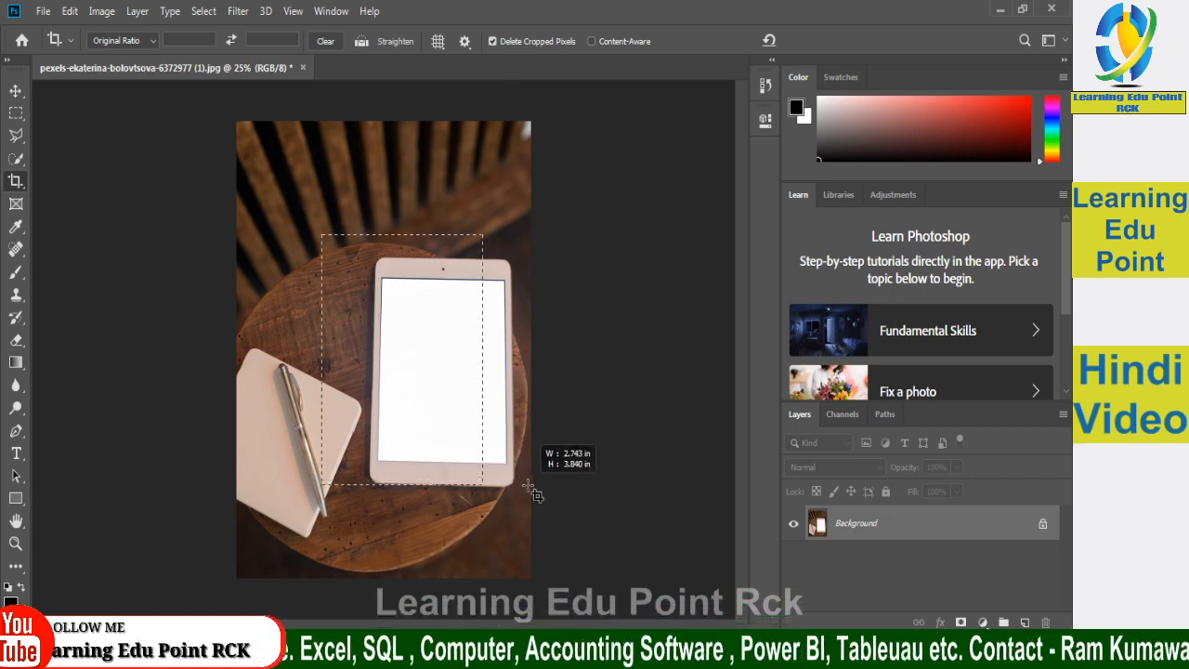
{"action": "left_click_drag", "start_coordinate": [527, 487], "coordinate": [565, 557]}
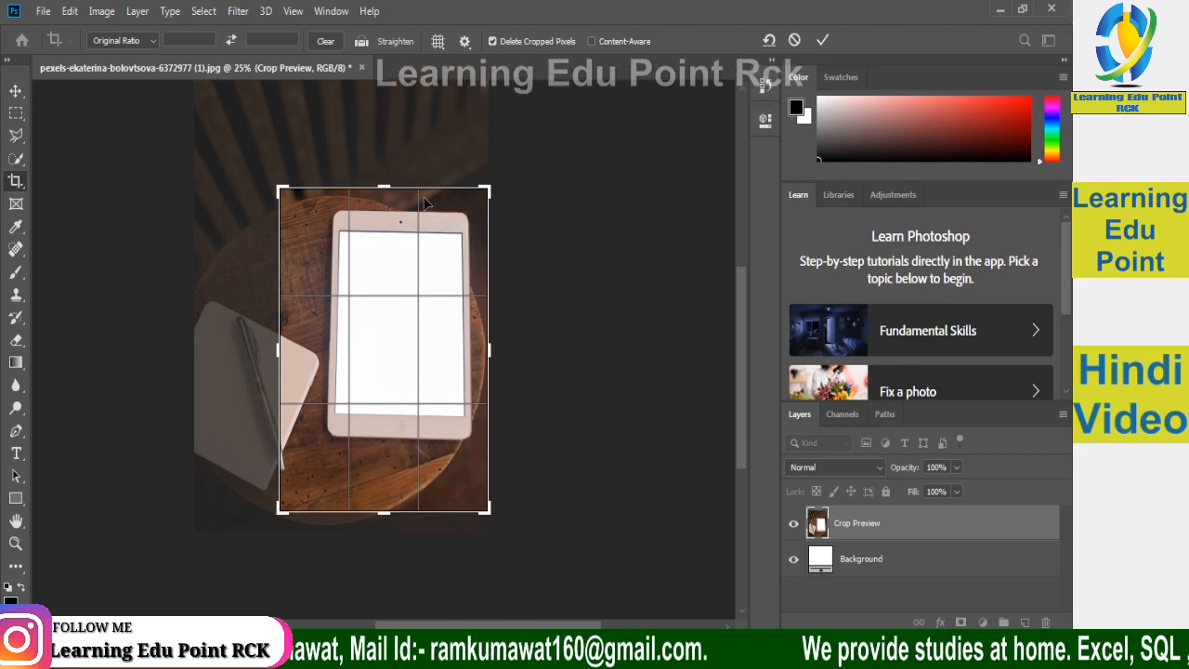
Step: Try the crop overlays one after another: Grid, Diagonal, Triangle, Golden Ratio and Golden Spiral
{"action": "left_click", "coordinate": [438, 41]}
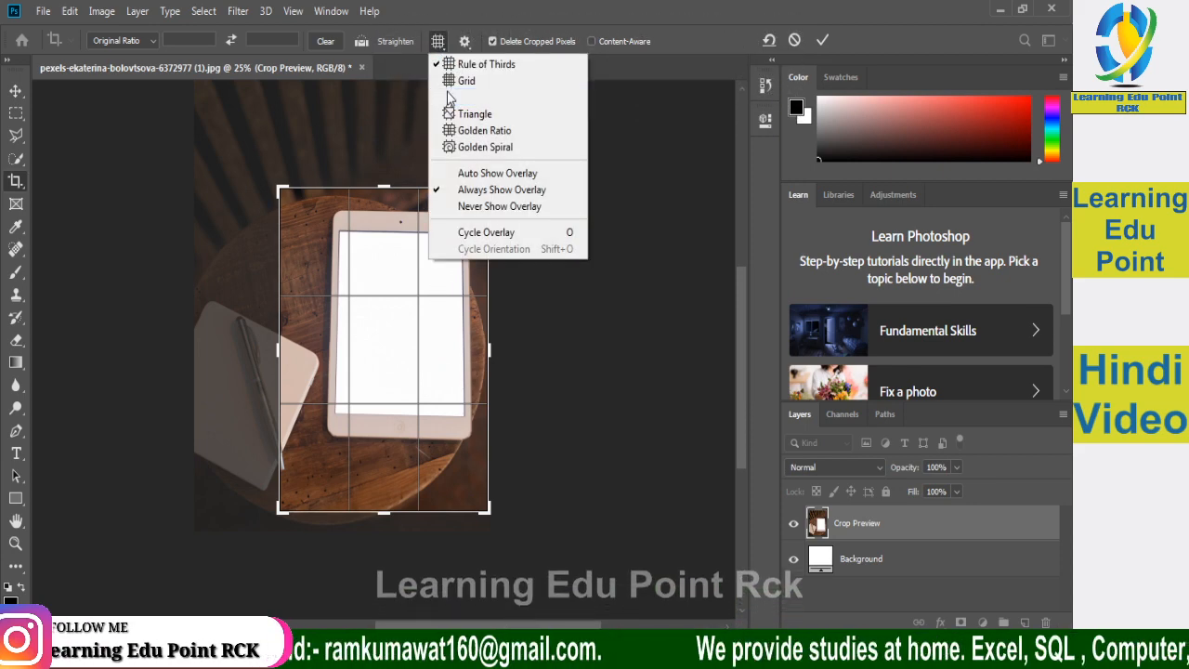
{"action": "left_click", "coordinate": [457, 80]}
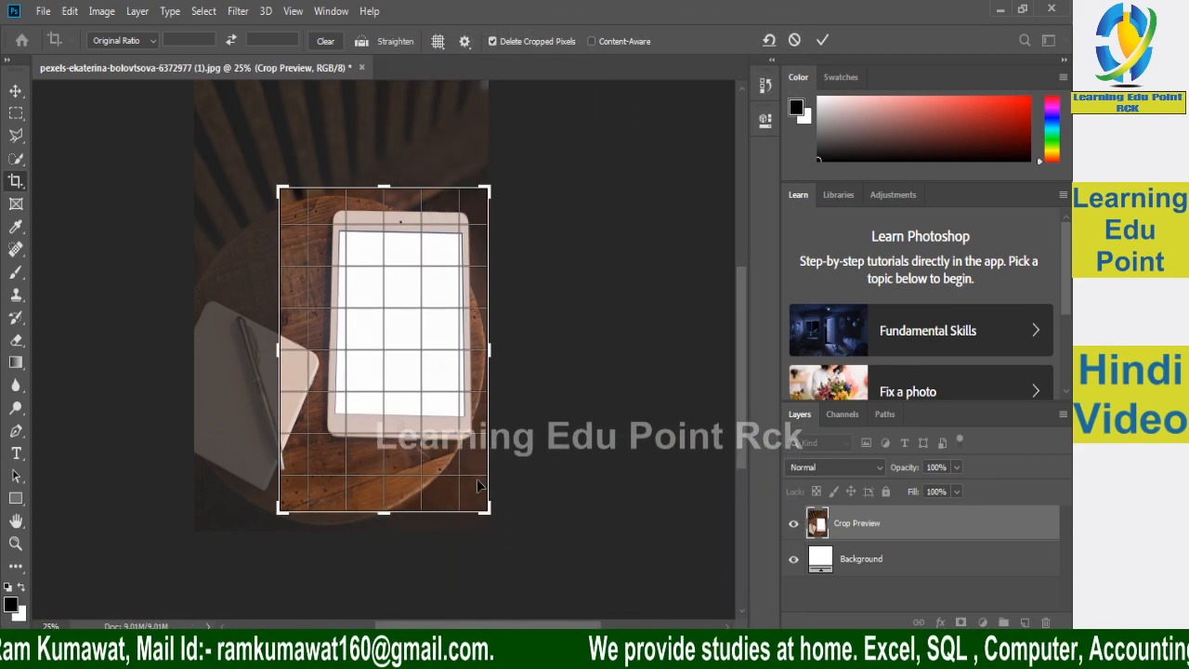
{"action": "left_click", "coordinate": [437, 41]}
{"action": "left_click", "coordinate": [465, 98]}
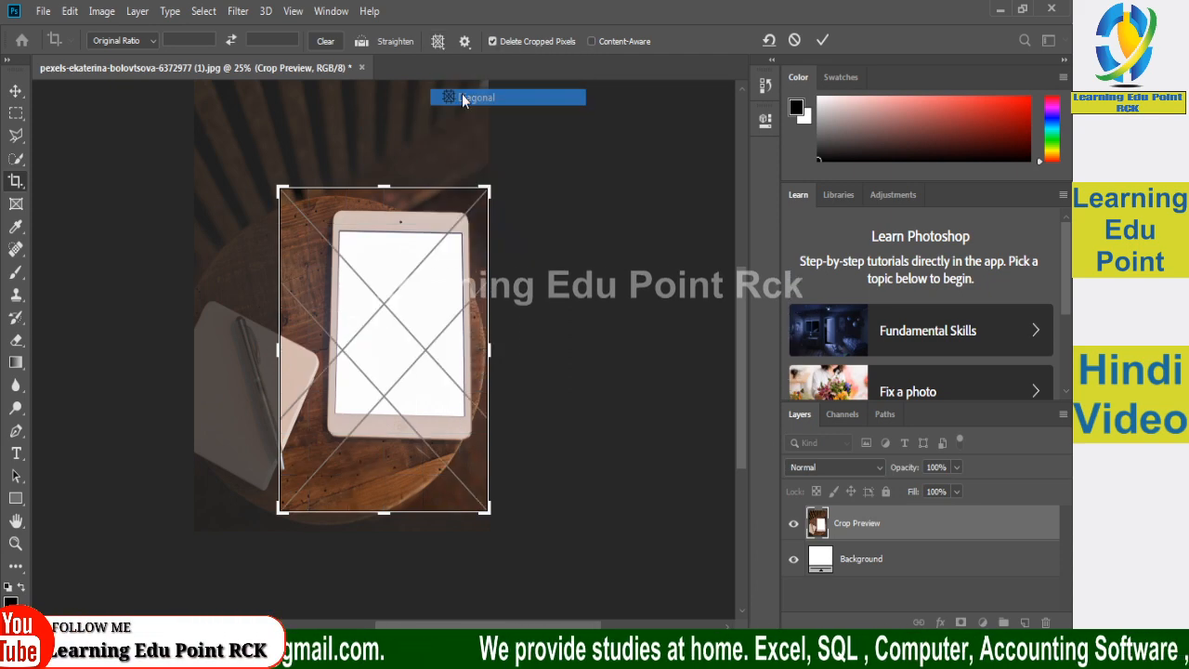
{"action": "left_click", "coordinate": [438, 41]}
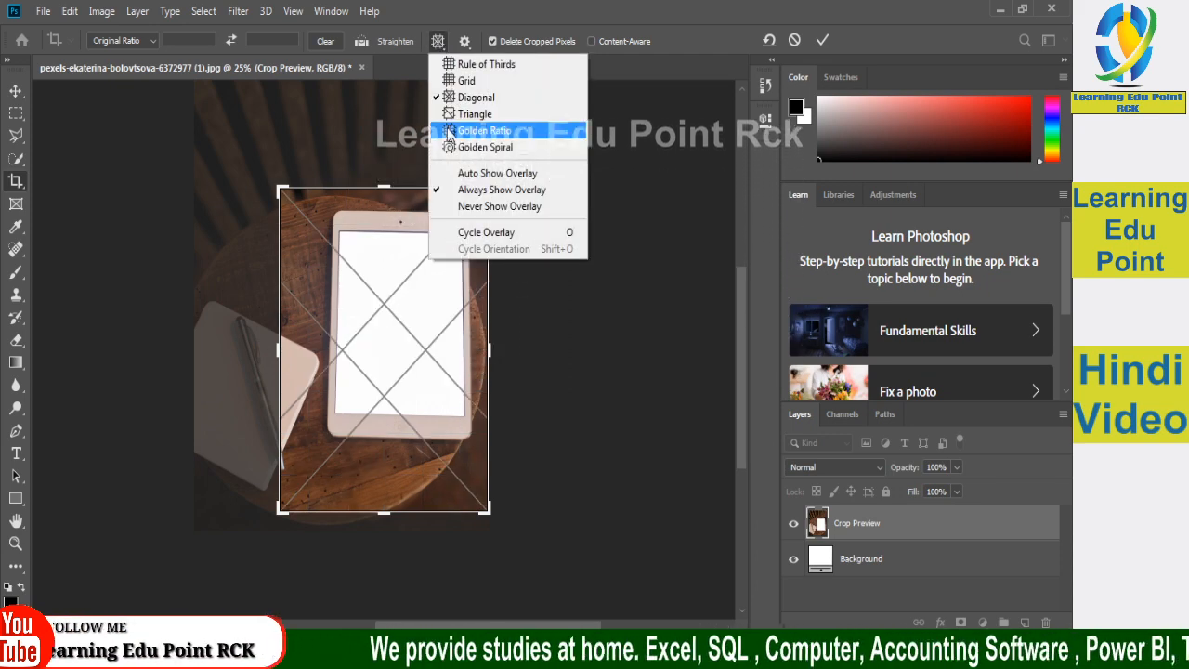
{"action": "left_click", "coordinate": [474, 113]}
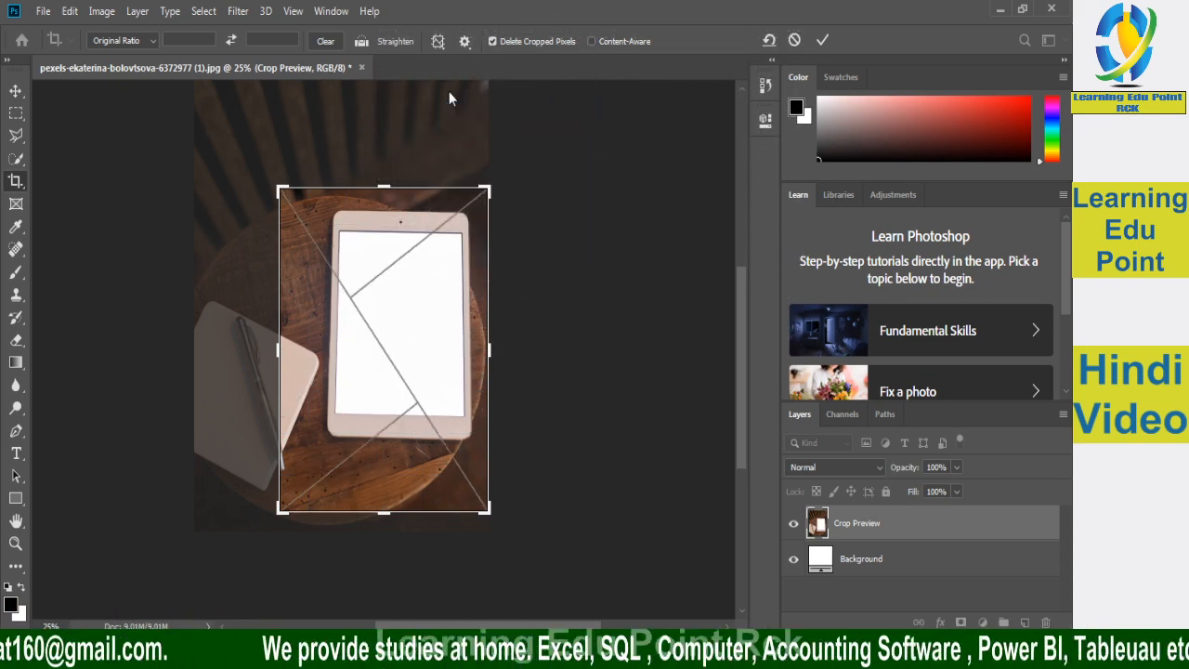
{"action": "left_click", "coordinate": [438, 41]}
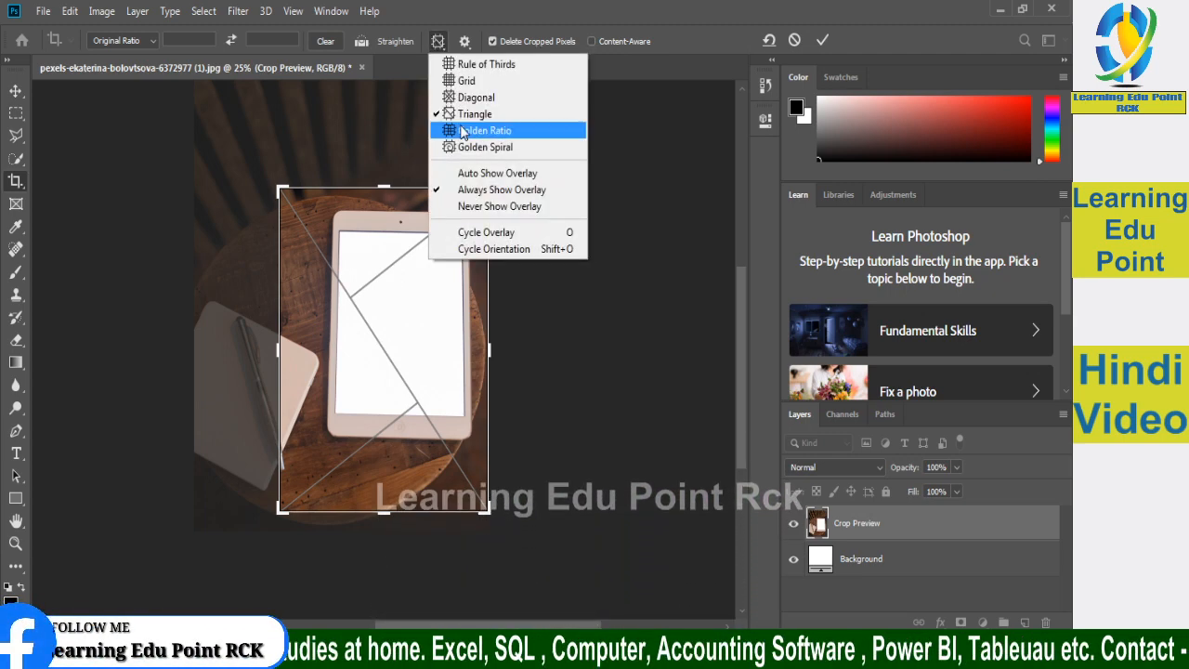
{"action": "left_click", "coordinate": [474, 130]}
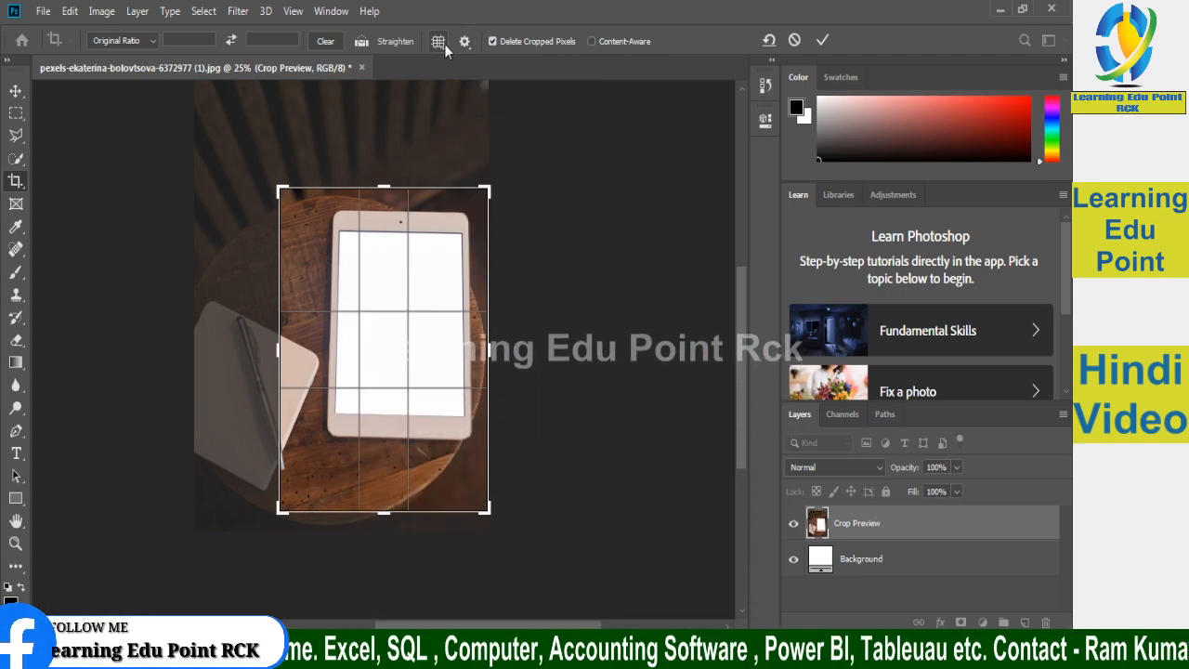
{"action": "left_click", "coordinate": [444, 43]}
{"action": "left_click", "coordinate": [472, 145]}
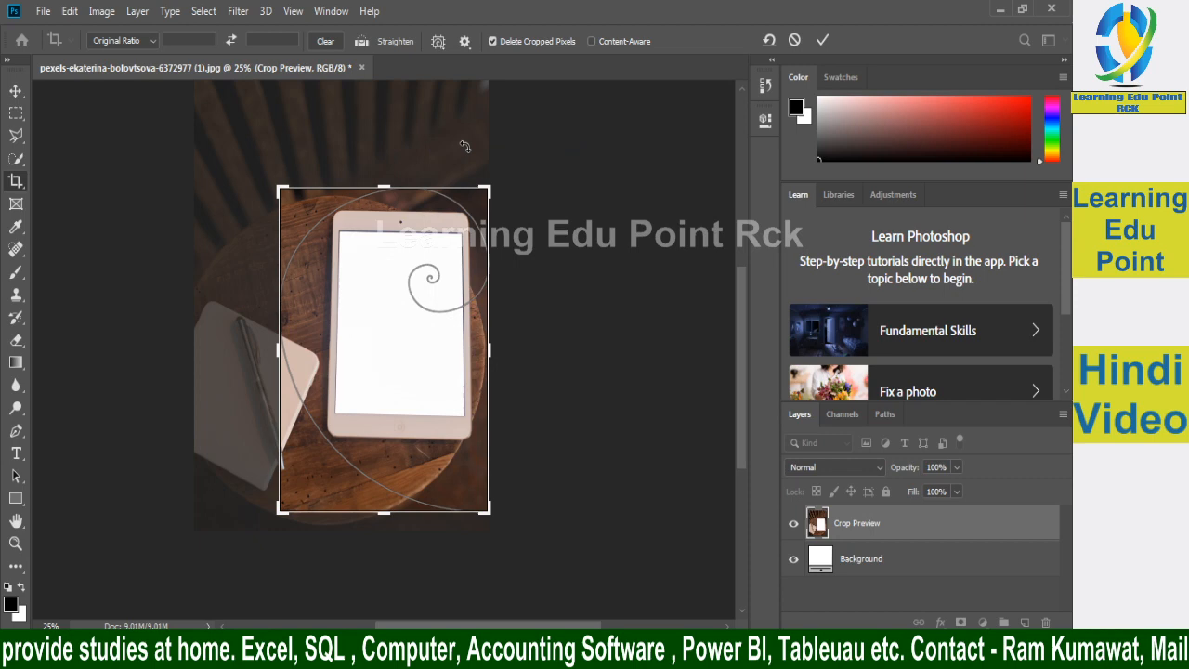
Step: Cycle the crop overlay four times, passing Rule of Thirds, Grid and Diagonal to reach Triangle
{"action": "left_click", "coordinate": [439, 42]}
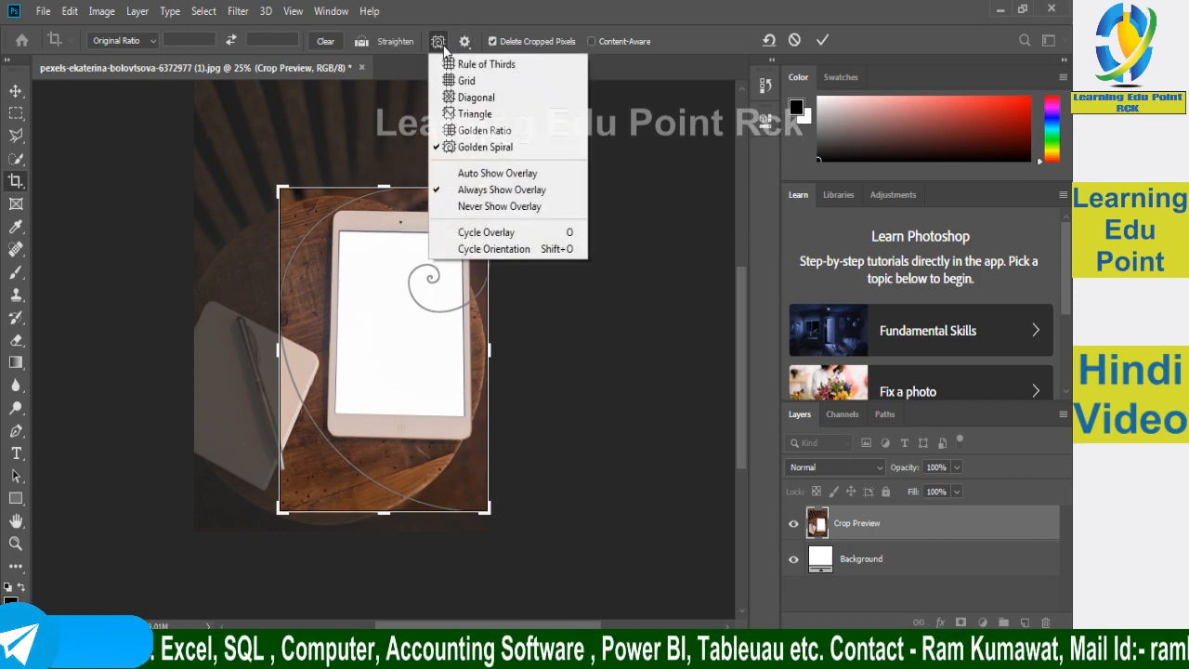
{"action": "left_click", "coordinate": [487, 234]}
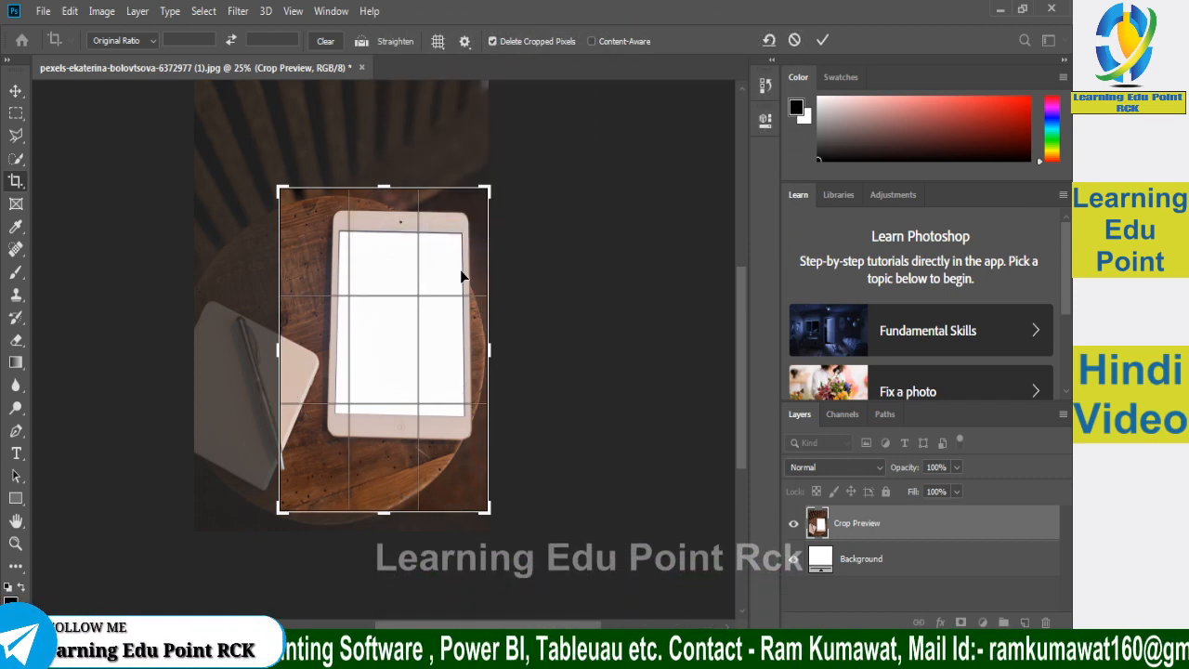
{"action": "left_click", "coordinate": [464, 42]}
{"action": "left_click", "coordinate": [438, 40]}
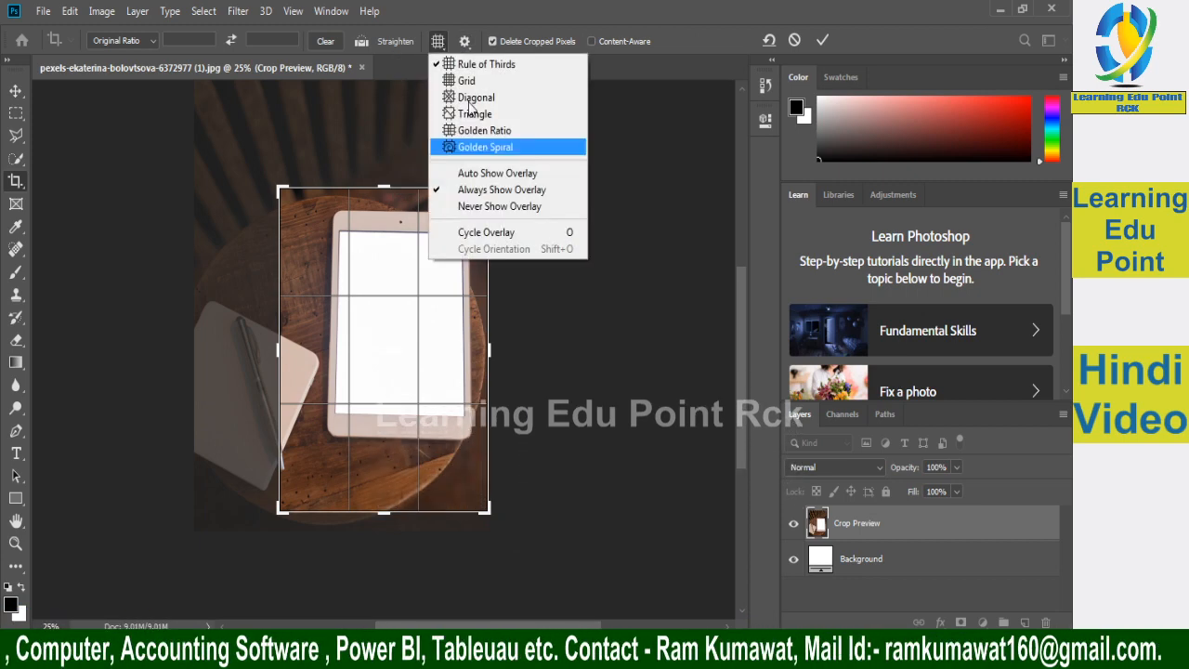
{"action": "left_click", "coordinate": [488, 232]}
{"action": "left_click", "coordinate": [440, 43]}
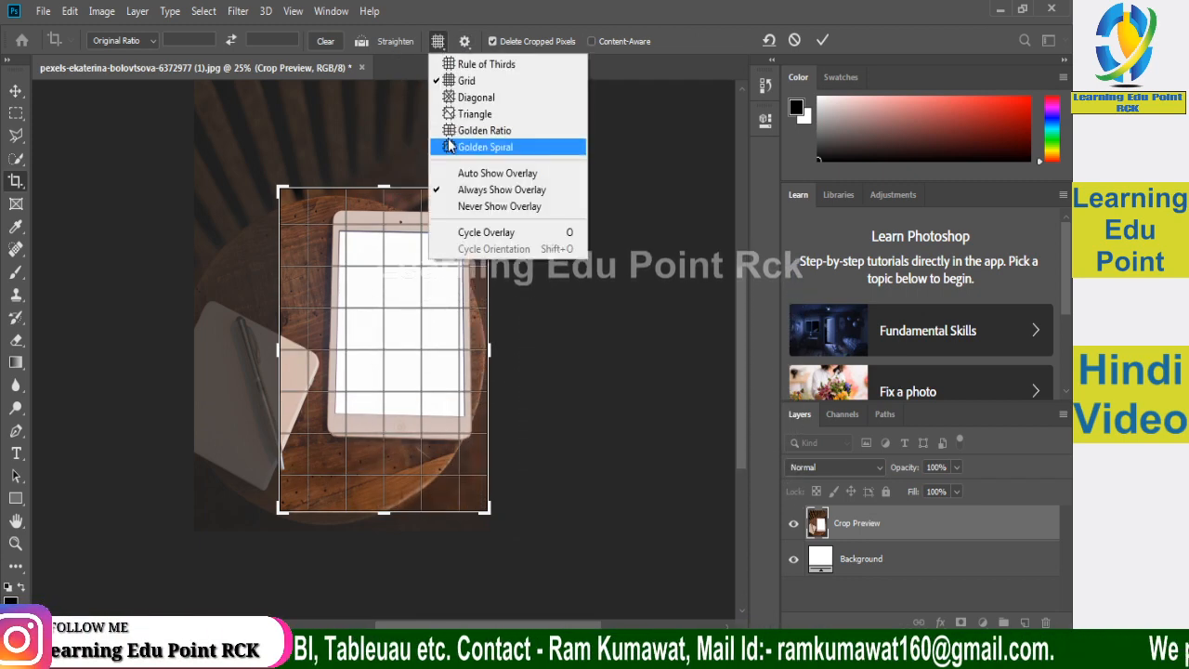
{"action": "left_click", "coordinate": [486, 231]}
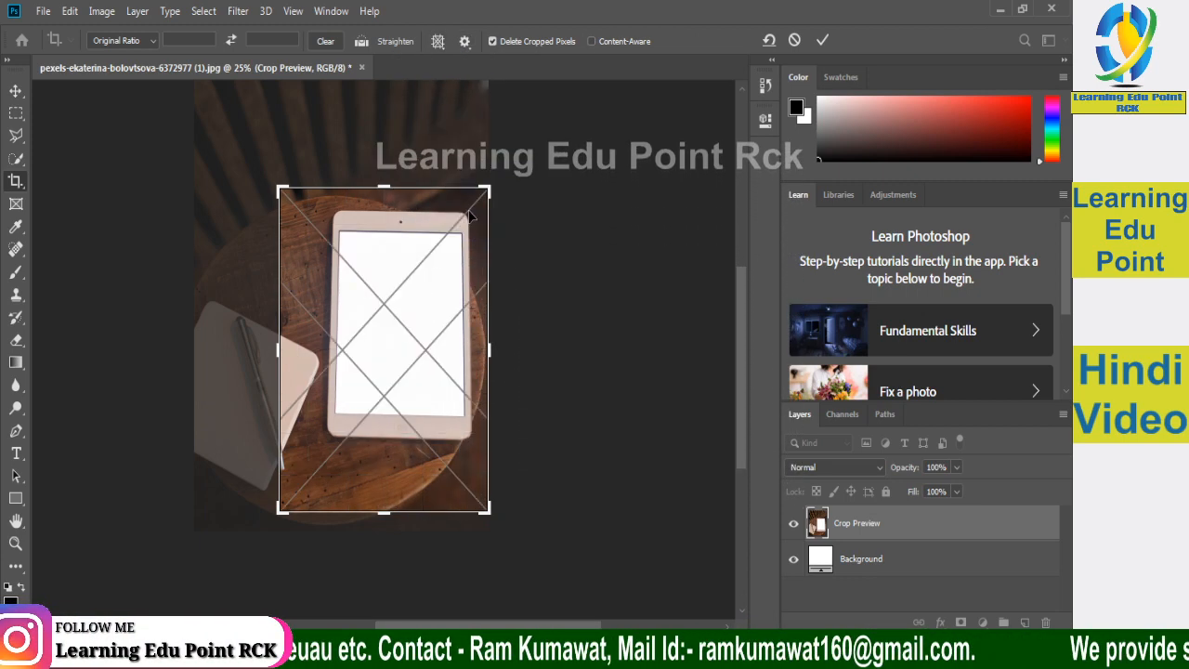
{"action": "left_click", "coordinate": [440, 42]}
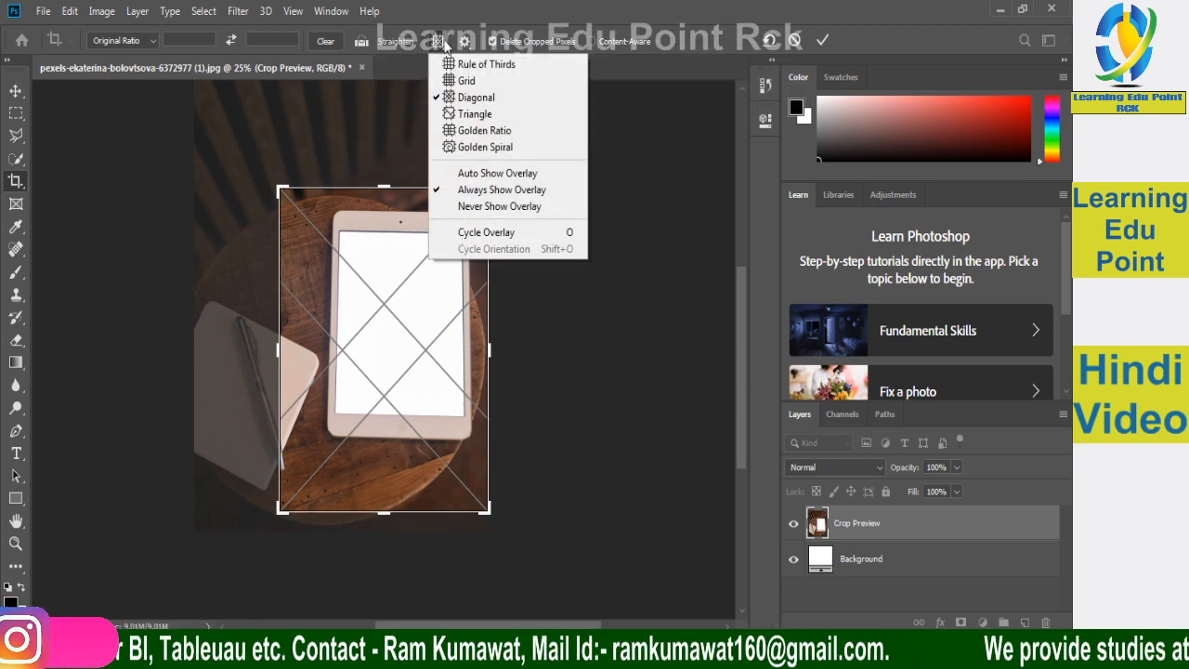
{"action": "left_click", "coordinate": [486, 233]}
Step: Switch the crop overlay to Golden Ratio and on to Golden Spiral, and cycle the spiral's orientation twice
{"action": "left_click", "coordinate": [439, 42]}
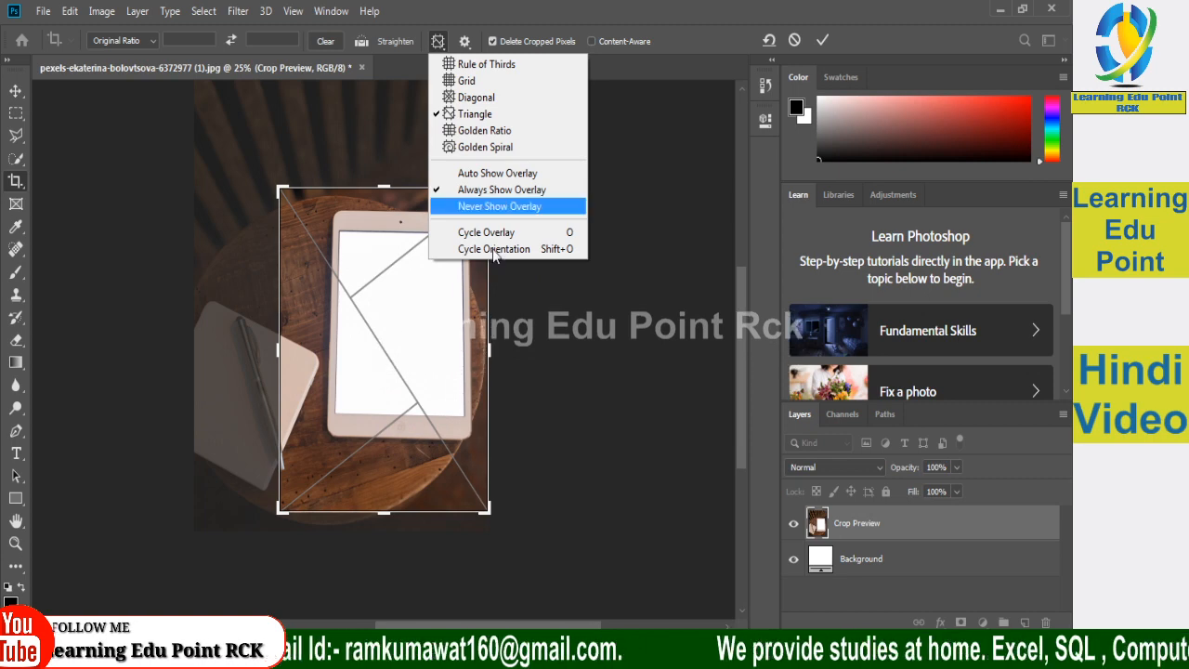
{"action": "left_click", "coordinate": [484, 131]}
{"action": "left_click", "coordinate": [439, 41]}
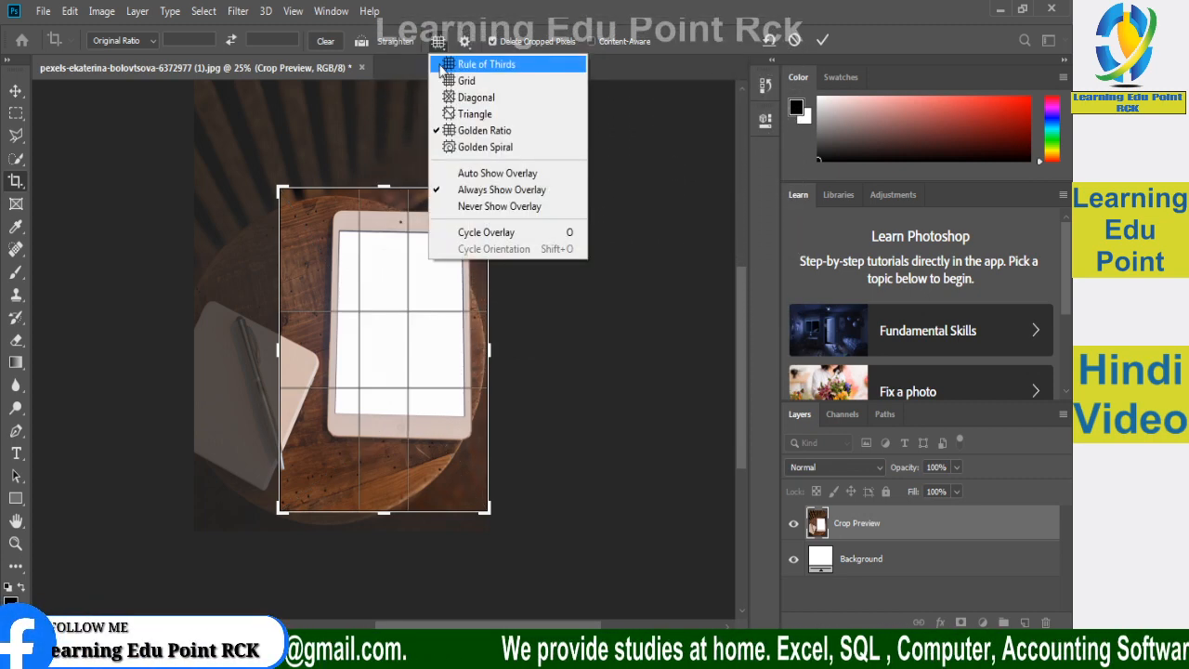
{"action": "left_click", "coordinate": [479, 147]}
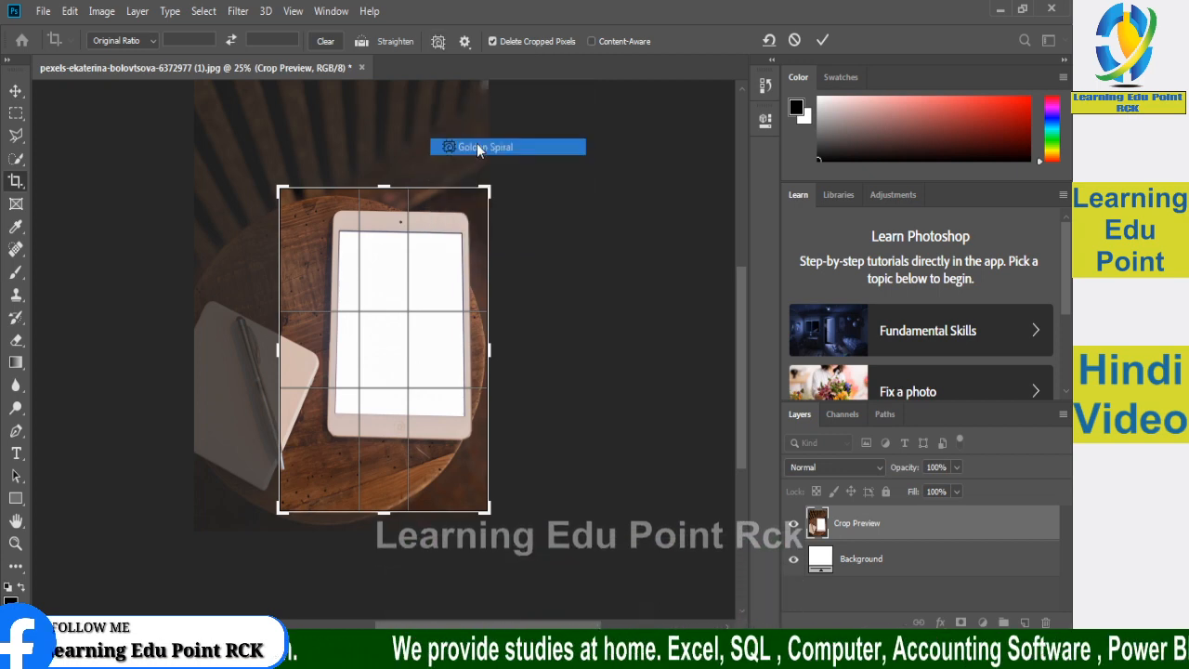
{"action": "left_click", "coordinate": [441, 45]}
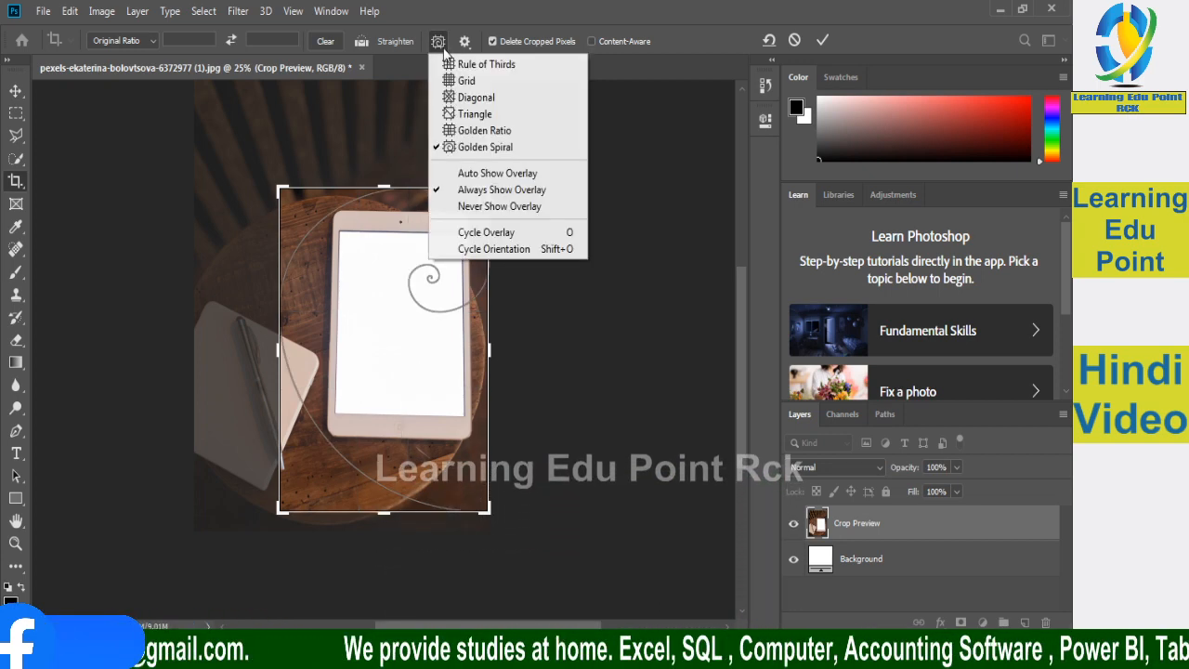
{"action": "left_click", "coordinate": [527, 249]}
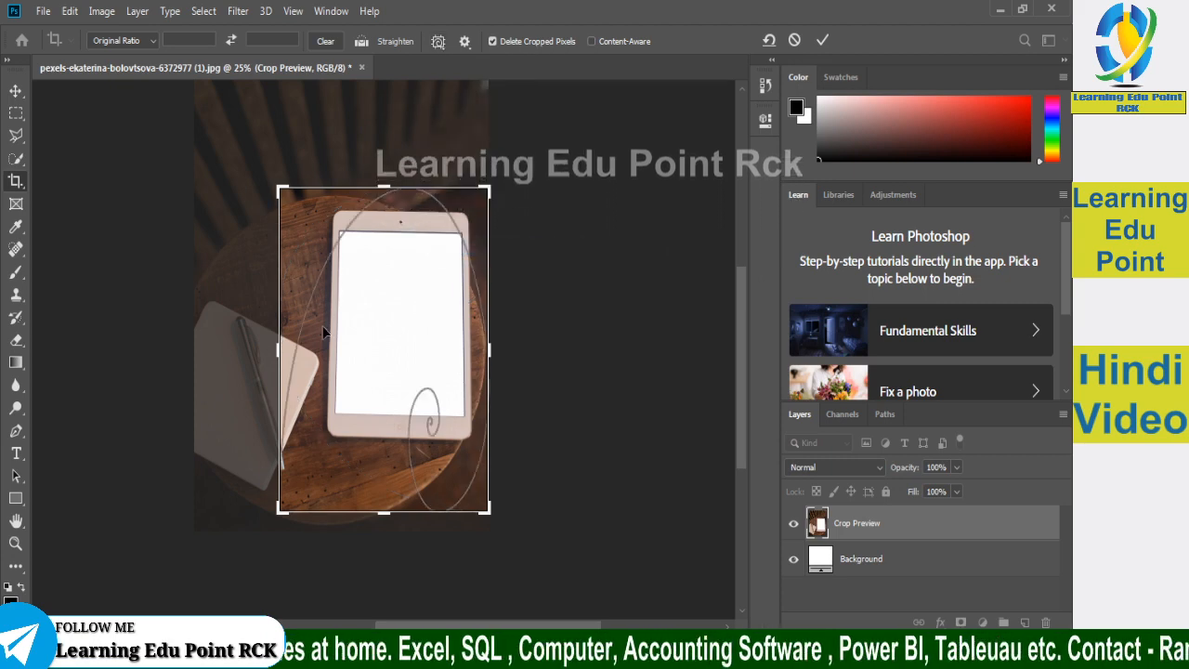
{"action": "left_click", "coordinate": [439, 41]}
{"action": "left_click", "coordinate": [482, 249]}
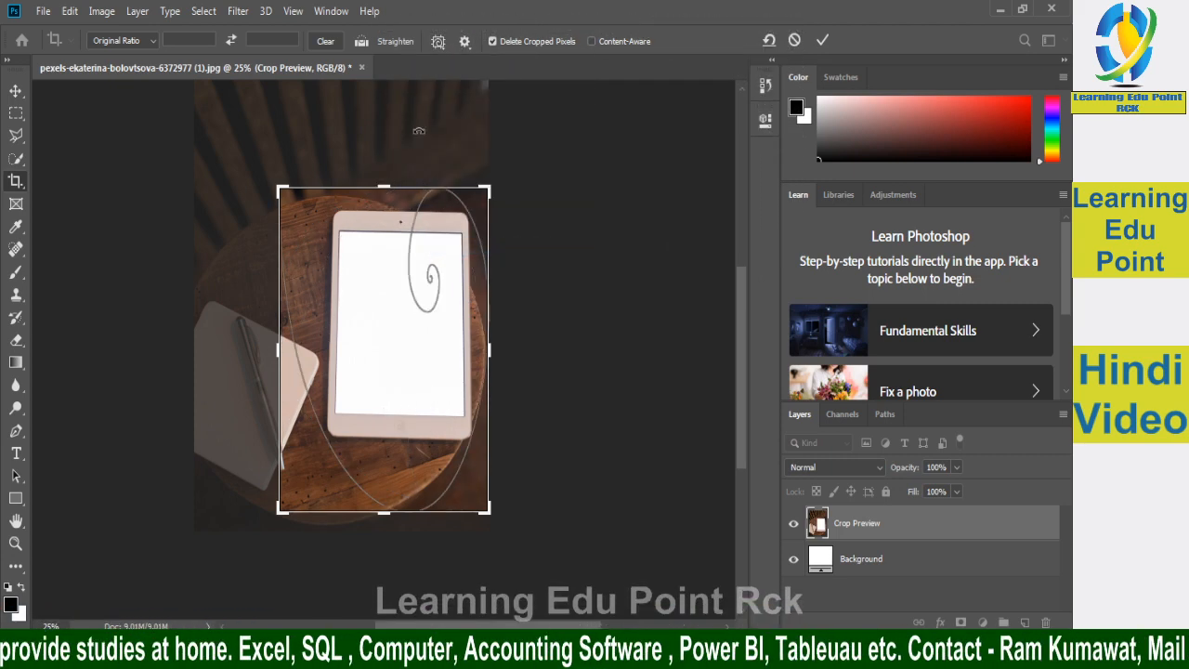
Step: Switch the crop overlay to Triangle, cycle its orientation once, and set the overlay back to Rule of Thirds
{"action": "left_click", "coordinate": [439, 40]}
{"action": "left_click", "coordinate": [470, 114]}
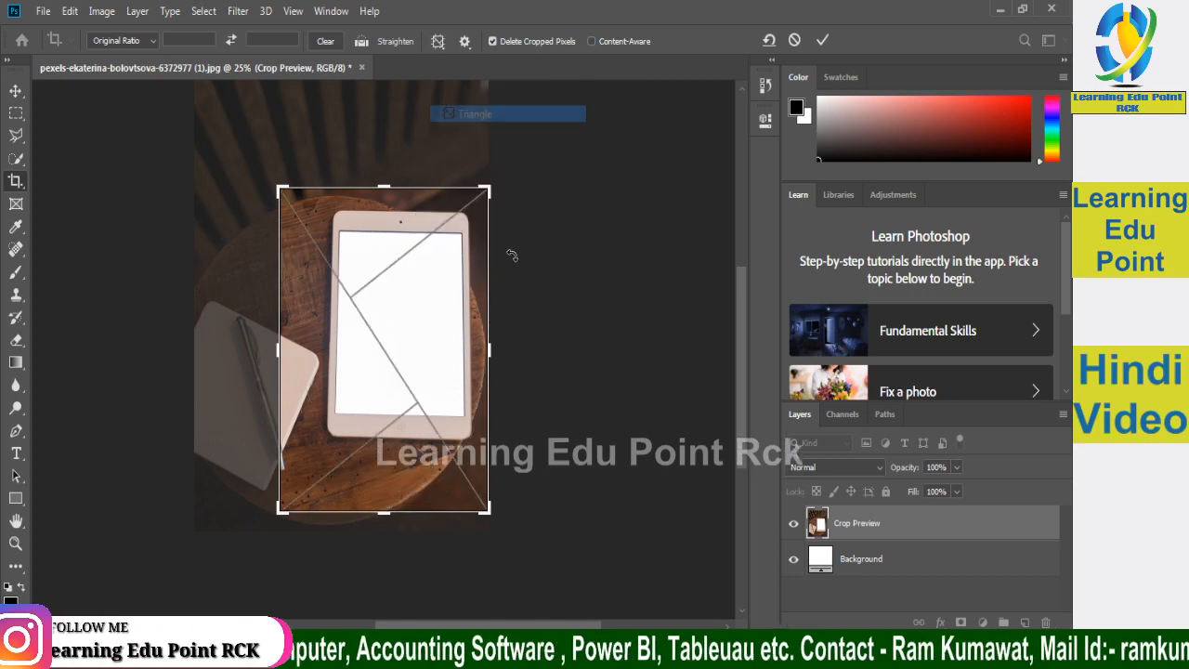
{"action": "left_click", "coordinate": [439, 41]}
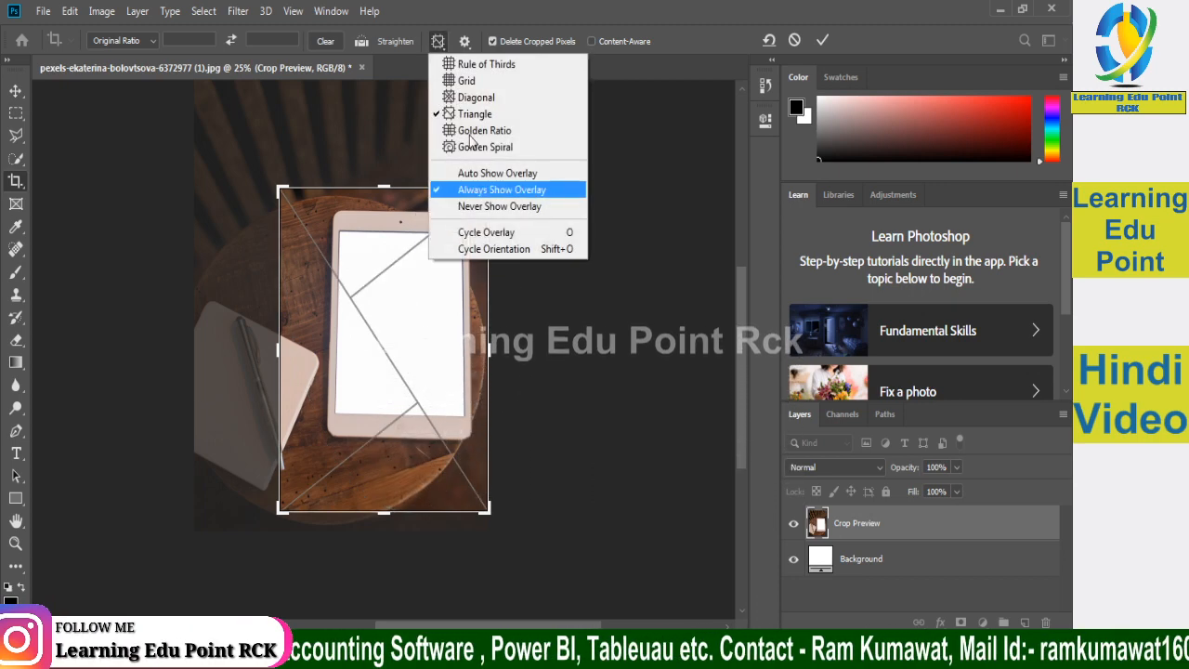
{"action": "left_click", "coordinate": [499, 249]}
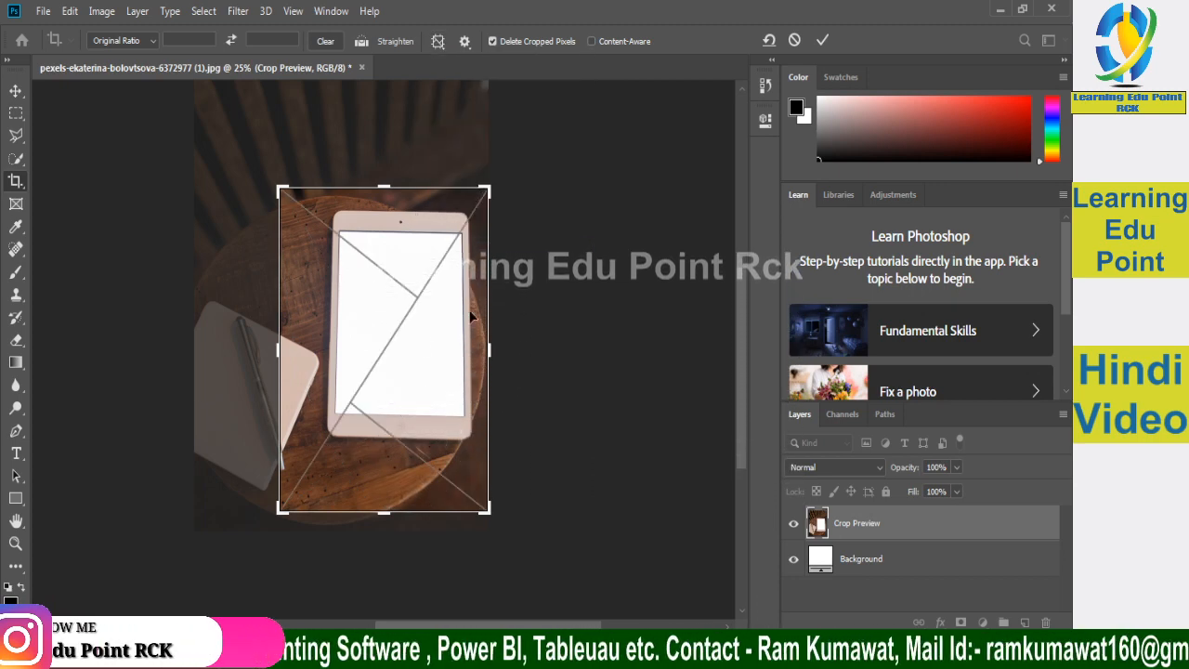
{"action": "left_click", "coordinate": [439, 40]}
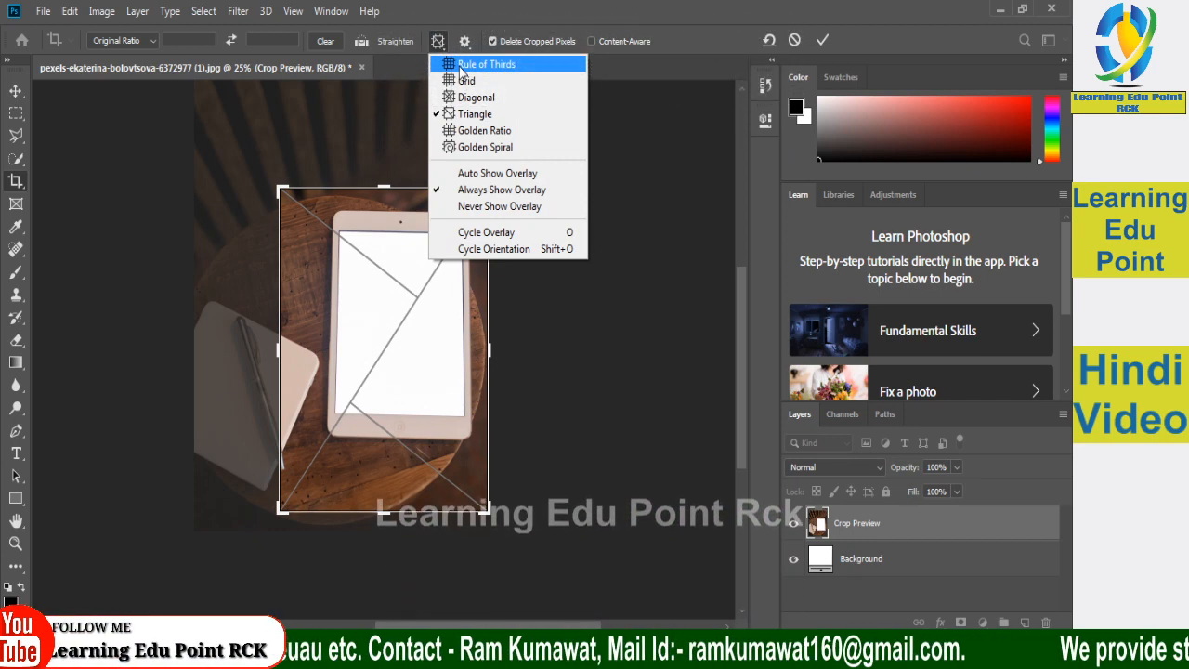
{"action": "left_click", "coordinate": [462, 66]}
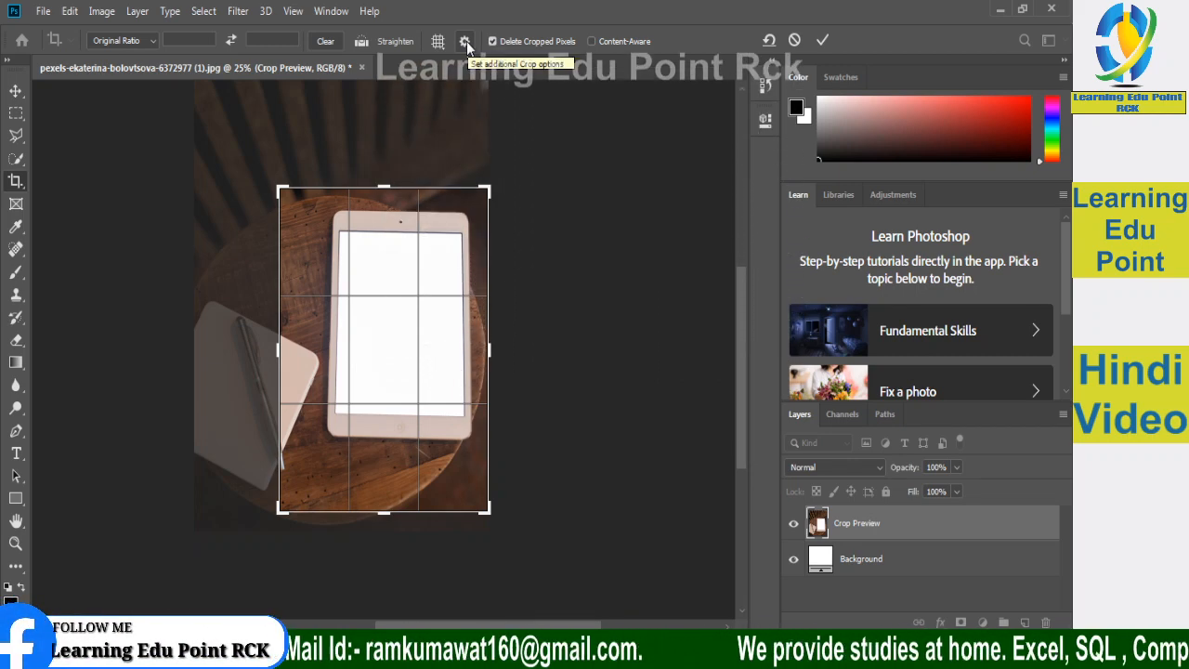
Step: Turn Use Classic Mode on and off three times in the additional crop options
{"action": "left_click", "coordinate": [464, 42]}
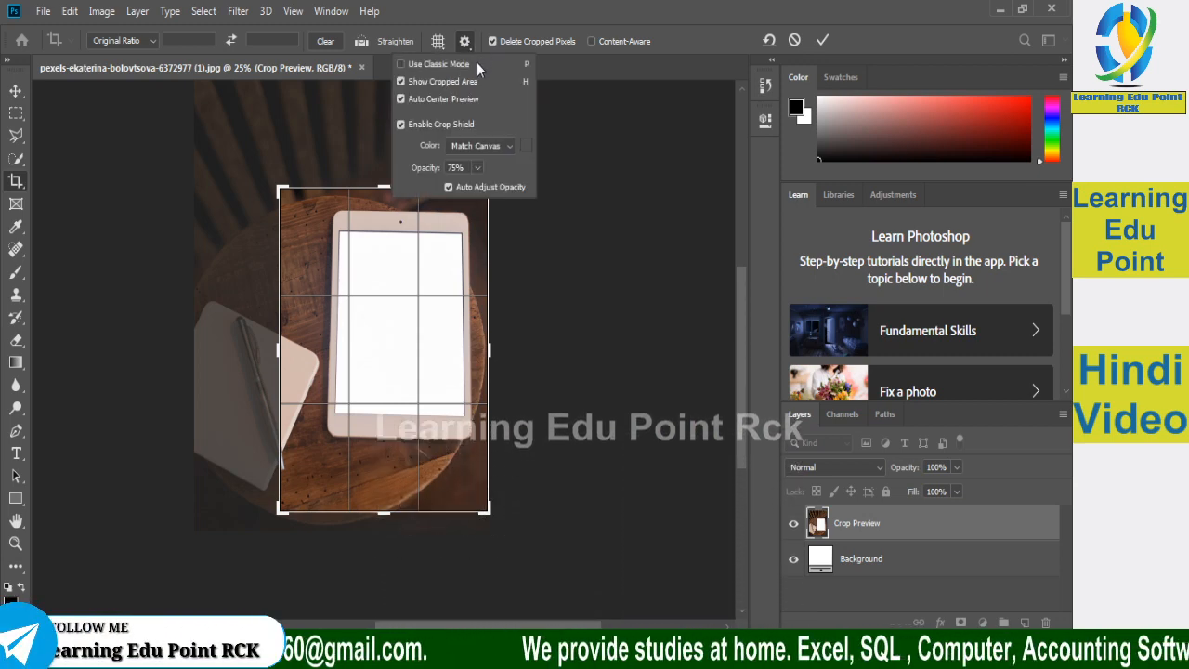
{"action": "left_click", "coordinate": [401, 65]}
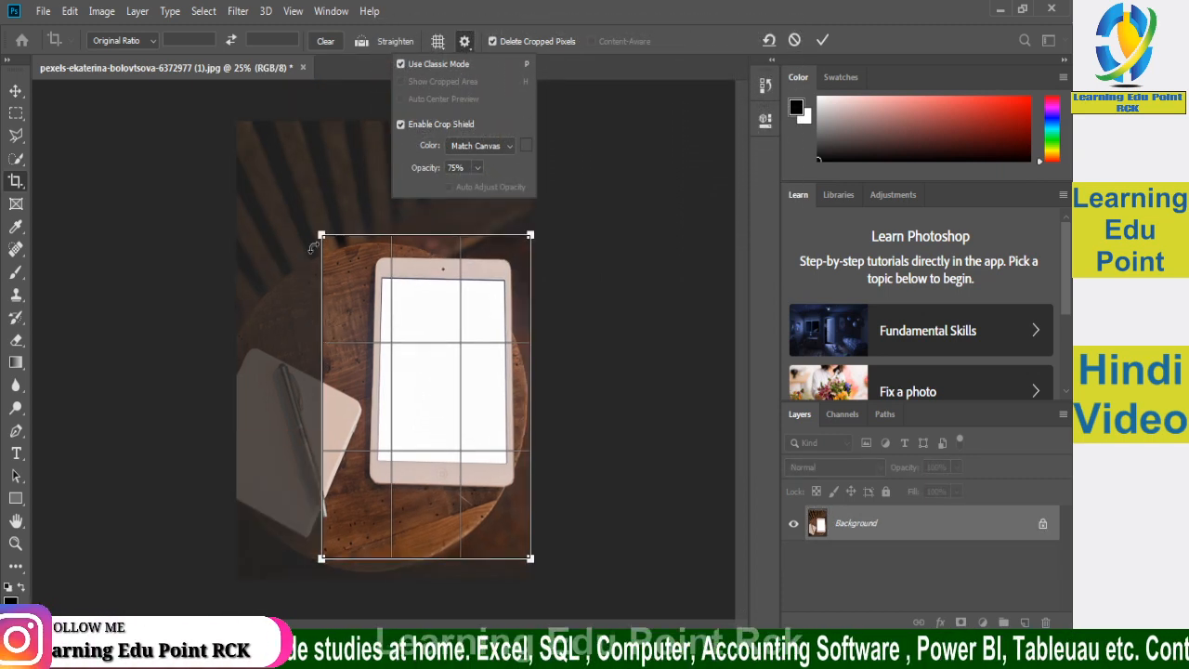
{"action": "left_click", "coordinate": [401, 64]}
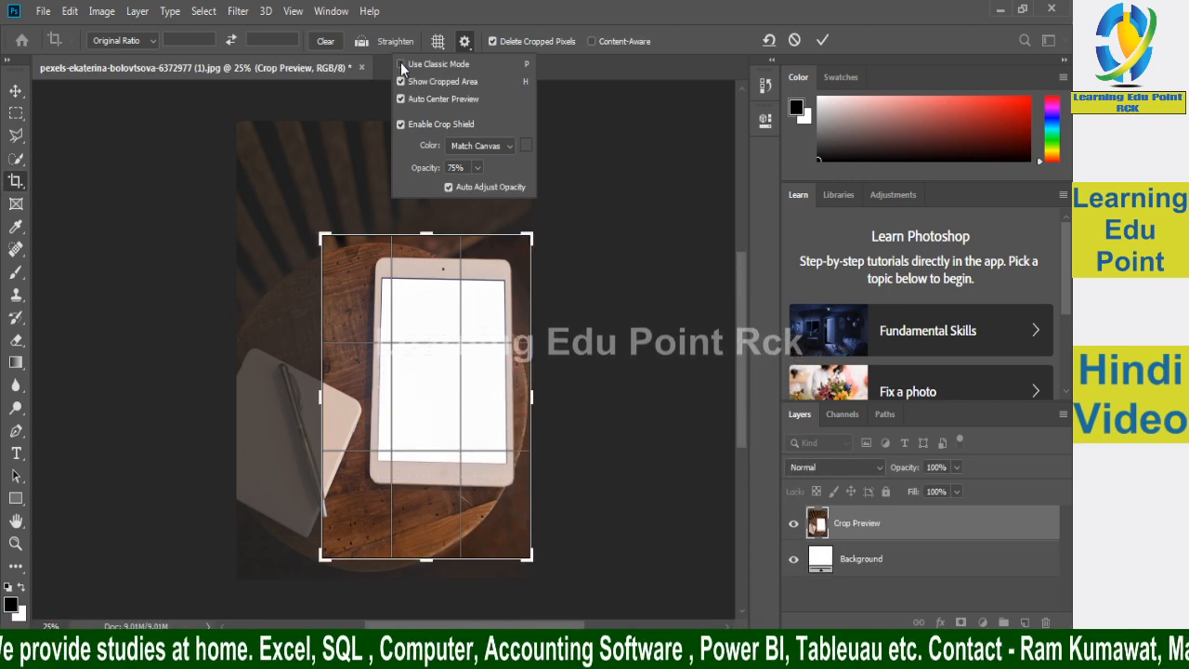
{"action": "left_click", "coordinate": [402, 64]}
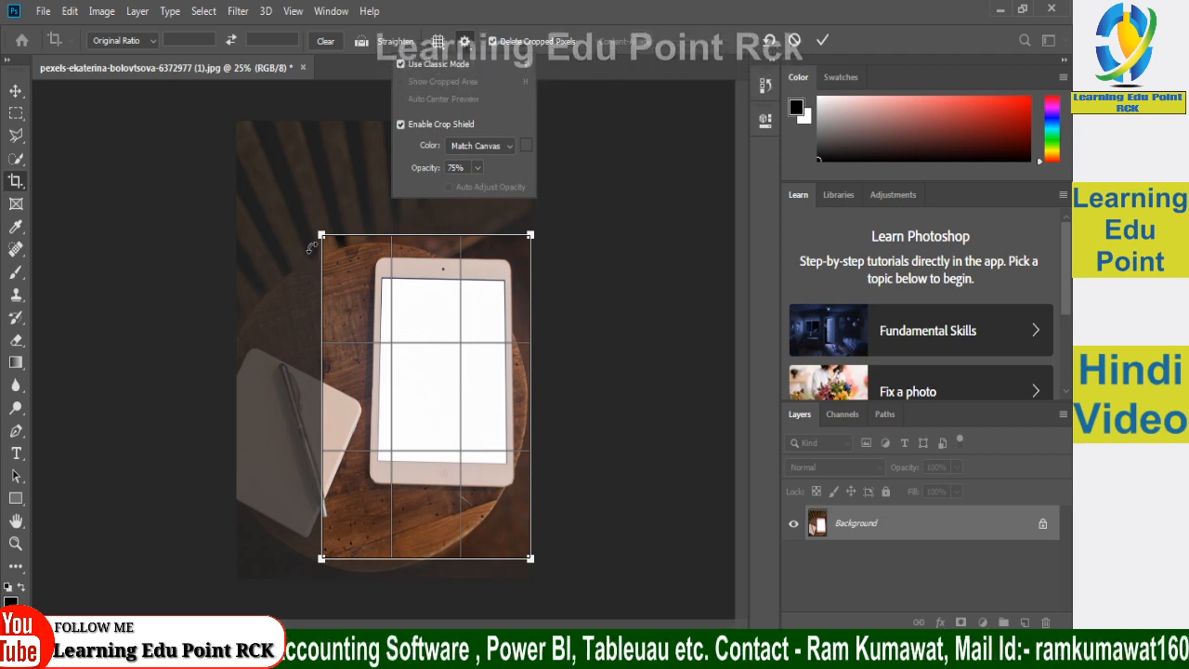
{"action": "left_click", "coordinate": [400, 64]}
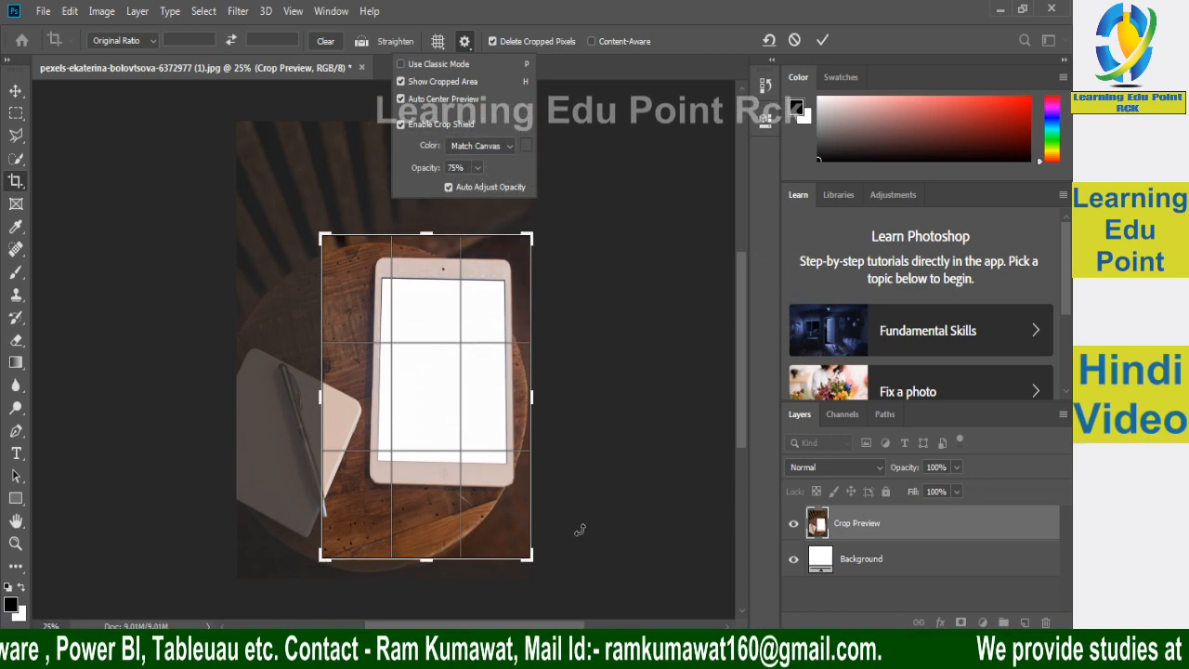
{"action": "left_click", "coordinate": [401, 64]}
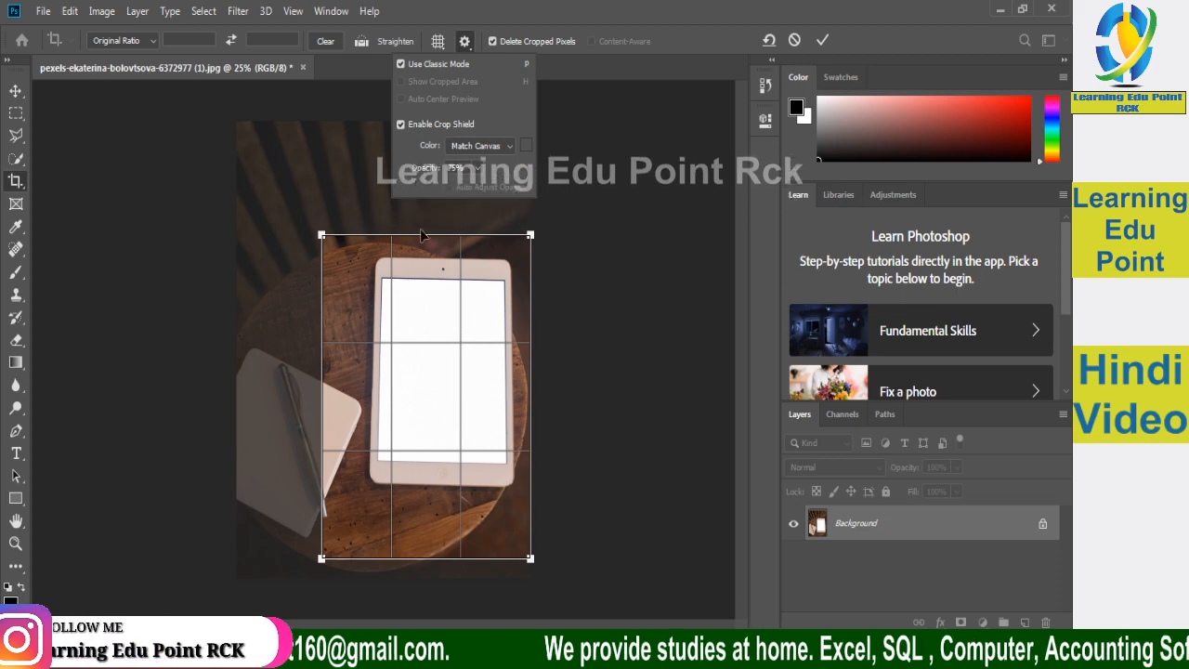
{"action": "left_click", "coordinate": [400, 65]}
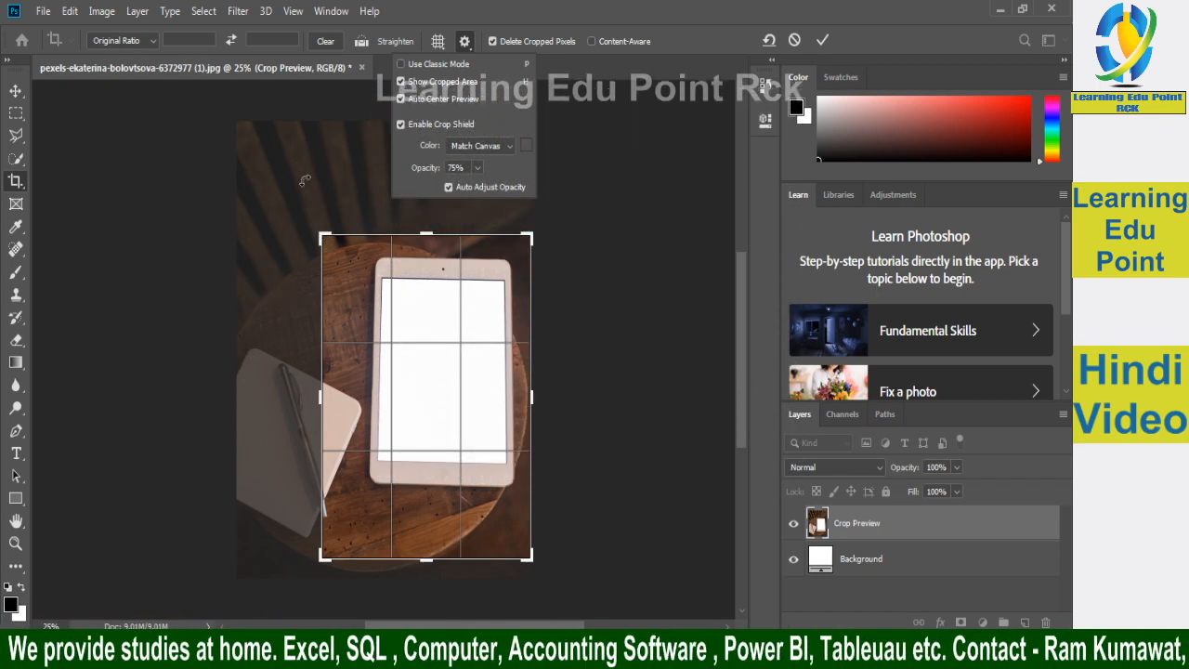
Step: Turn Show Cropped Area off and back on, and do the same with Auto Center Preview
{"action": "left_click", "coordinate": [402, 81]}
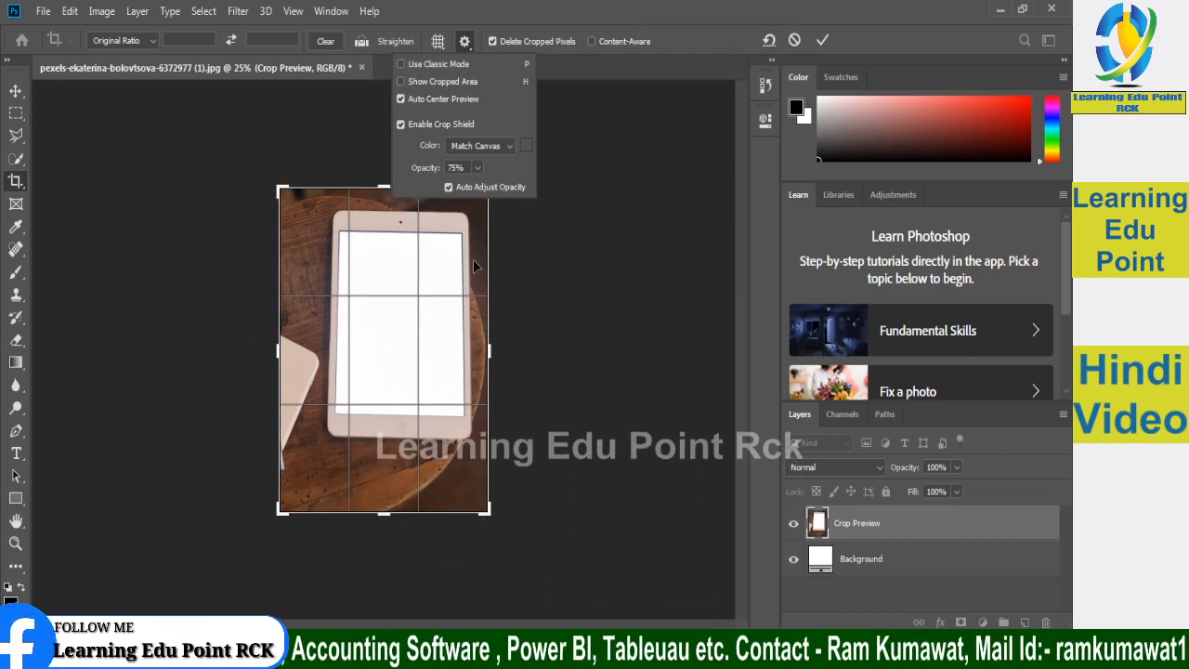
{"action": "left_click", "coordinate": [416, 83]}
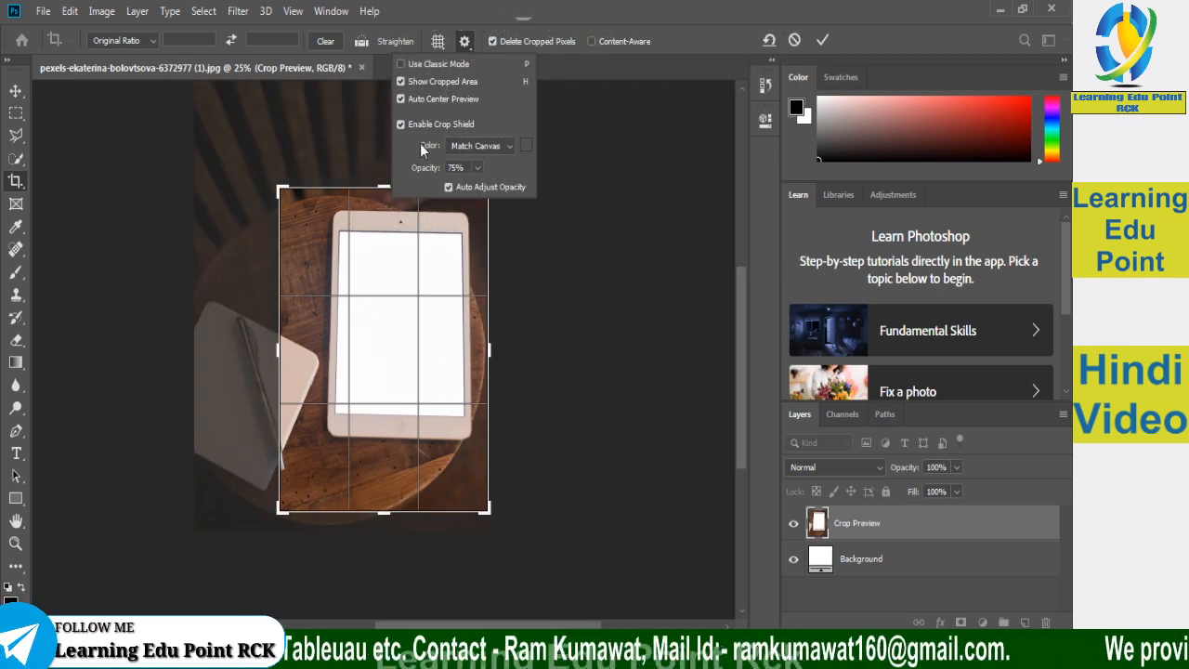
{"action": "left_click", "coordinate": [434, 97]}
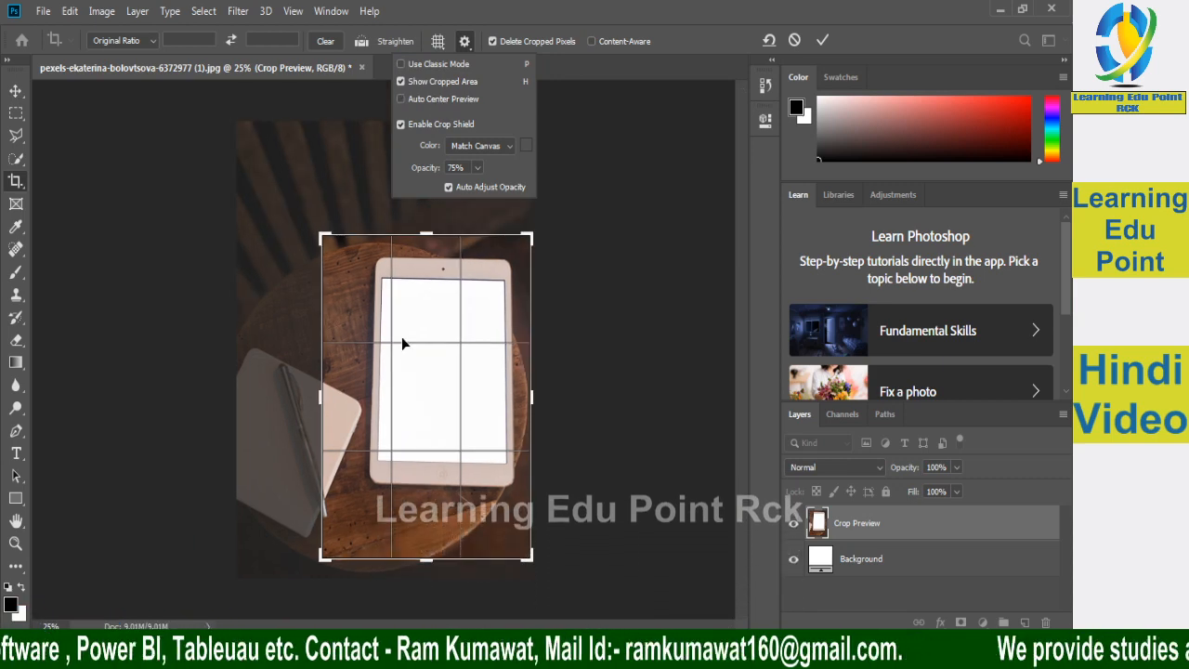
{"action": "left_click", "coordinate": [410, 102]}
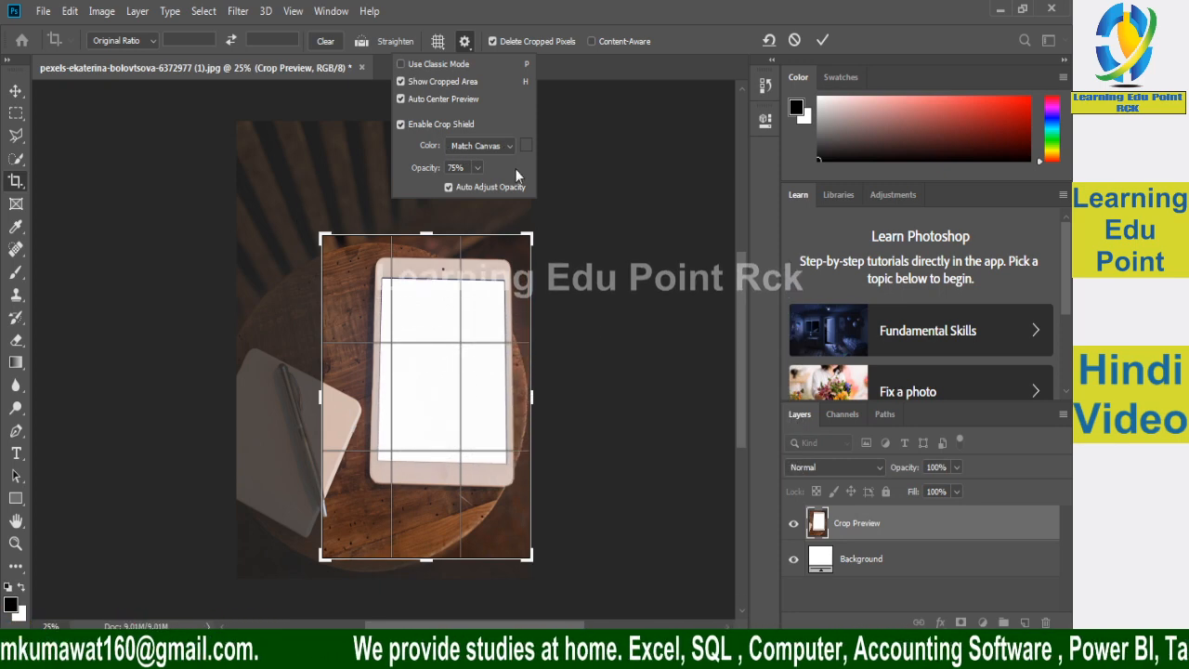
Step: Set the crop shield to the custom red f63b3b and try its opacity slider, keeping 75%
{"action": "left_click", "coordinate": [500, 145]}
{"action": "left_click", "coordinate": [465, 164]}
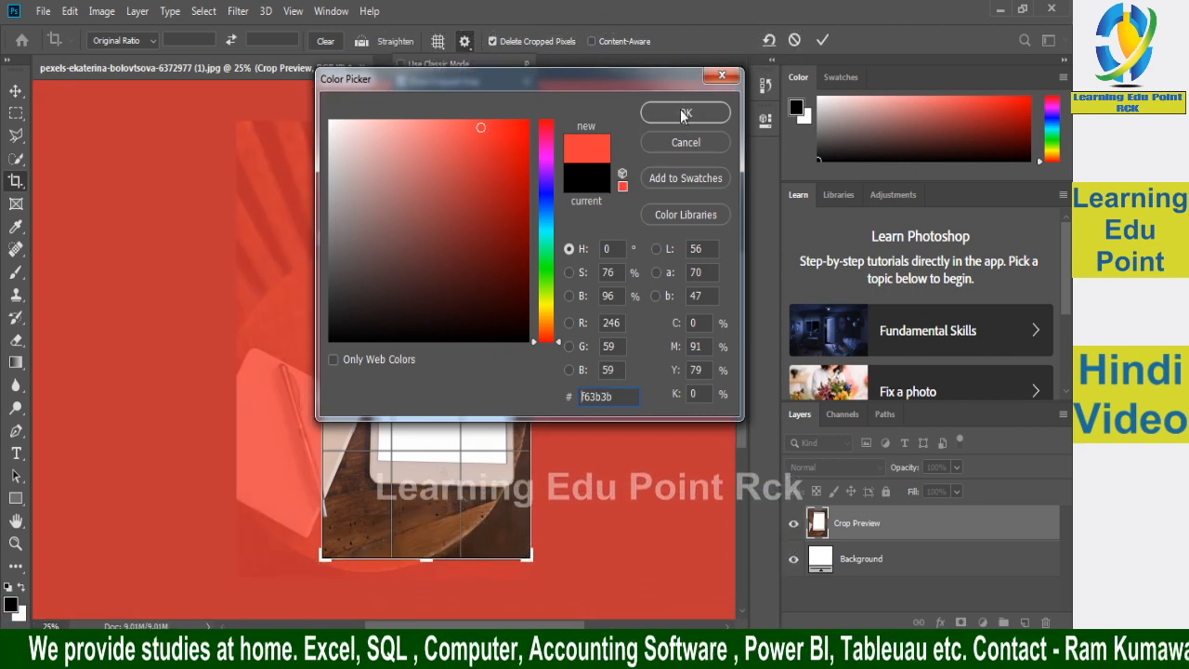
{"action": "left_click", "coordinate": [684, 112]}
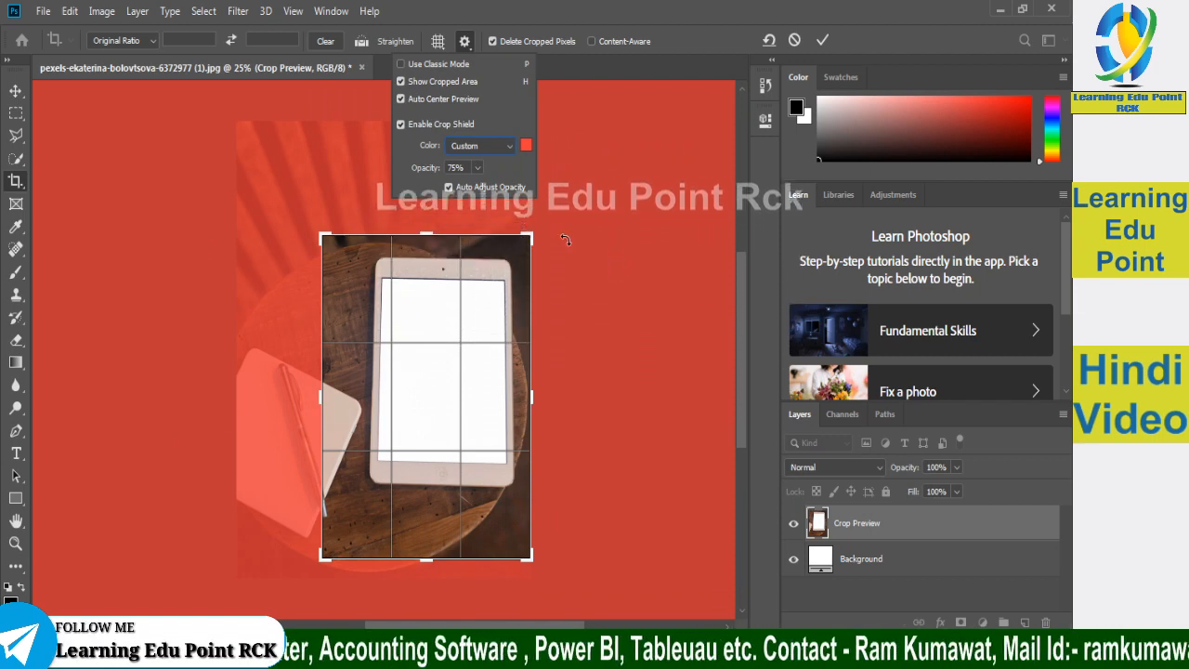
{"action": "left_click", "coordinate": [478, 168]}
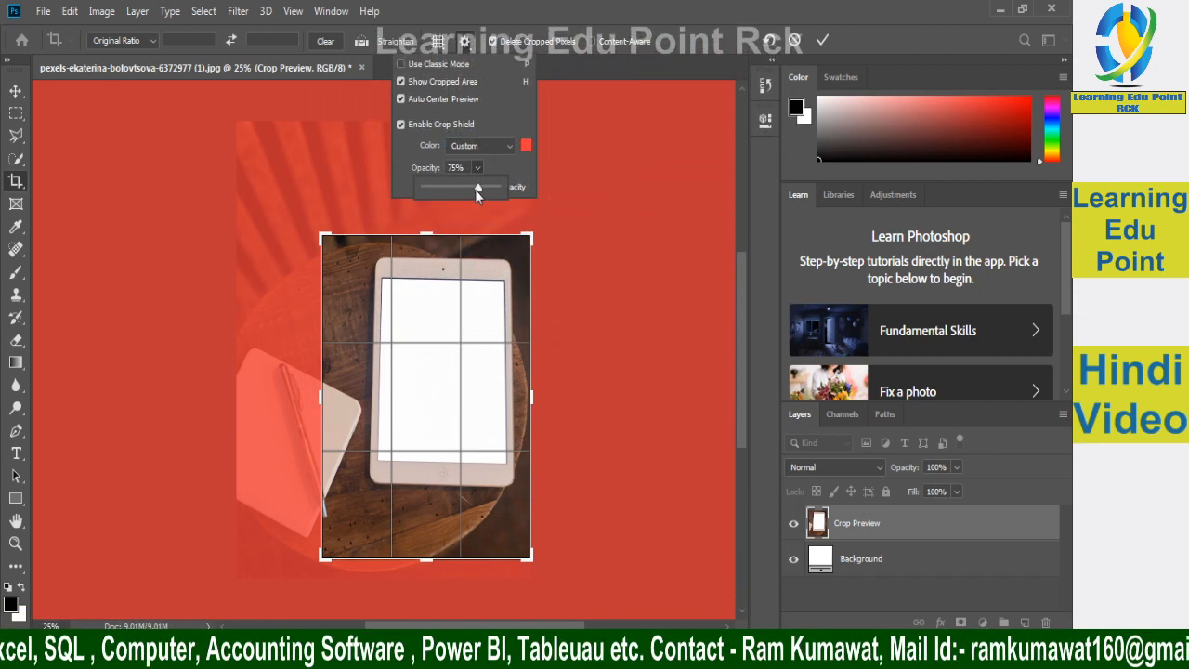
{"action": "mouse_move", "coordinate": [475, 190]}
{"action": "left_mouse_down"}
{"action": "mouse_move", "coordinate": [417, 194]}
{"action": "mouse_move", "coordinate": [531, 190]}
{"action": "mouse_move", "coordinate": [479, 193]}
{"action": "left_mouse_up"}
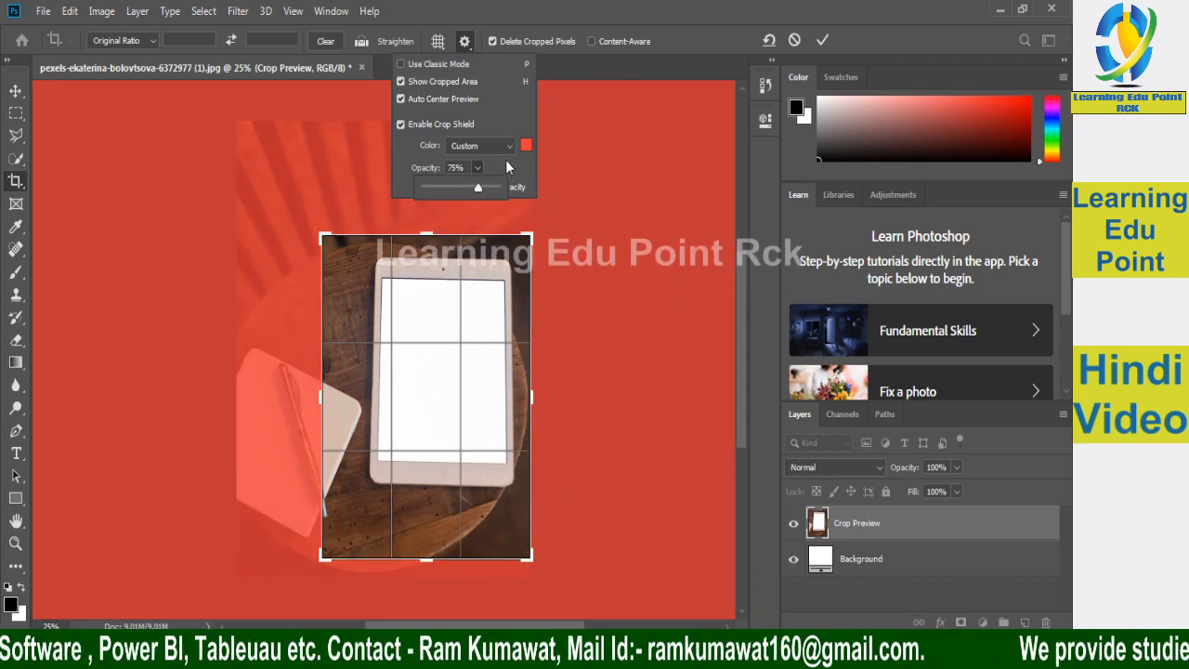
Step: Set the crop shield color to Match Canvas and close the additional crop options
{"action": "left_click", "coordinate": [507, 147]}
{"action": "left_click", "coordinate": [511, 161]}
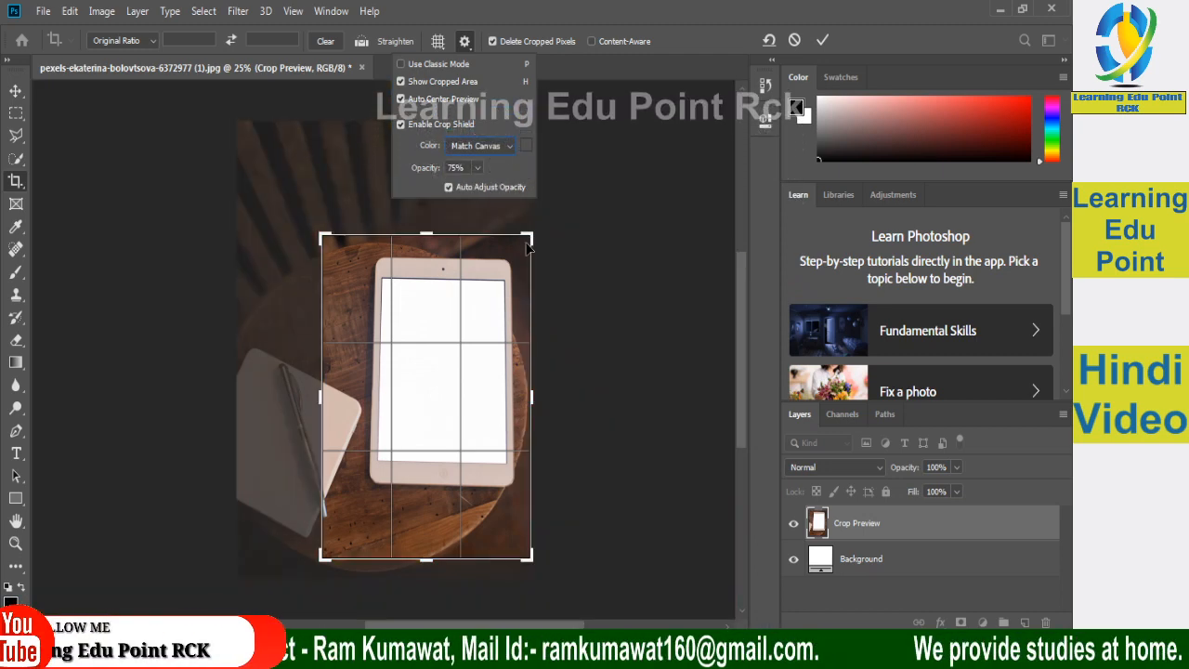
{"action": "left_click", "coordinate": [464, 43]}
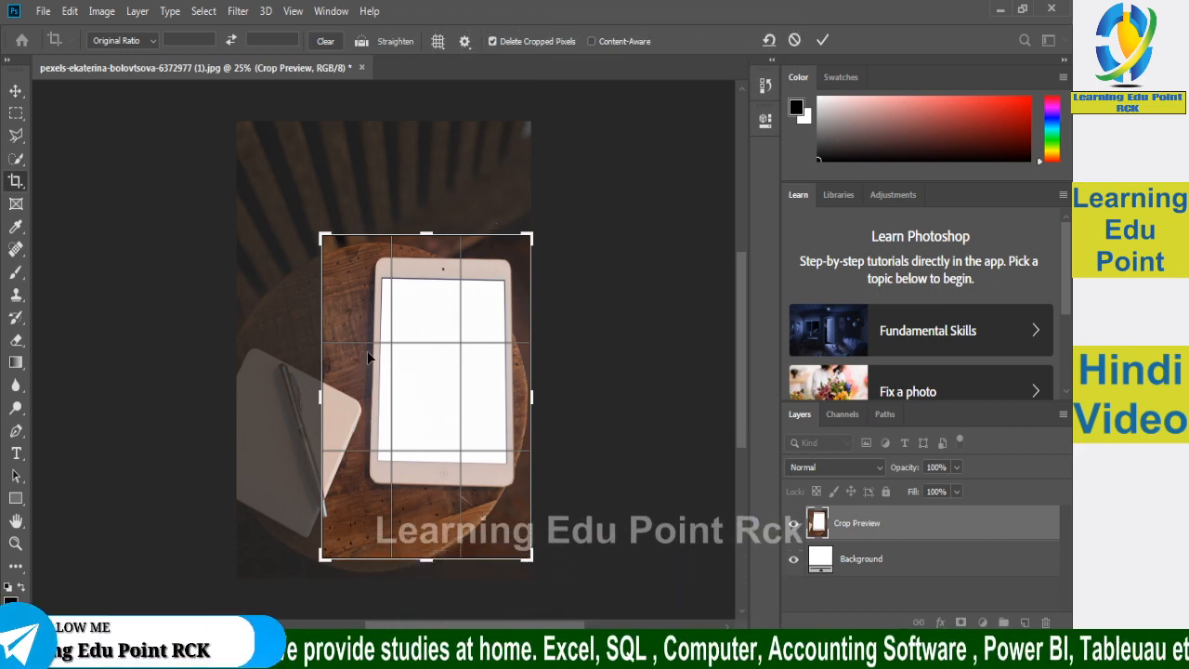
Step: Apply the crop around the tablet and undo it
{"action": "key", "text": "Return"}
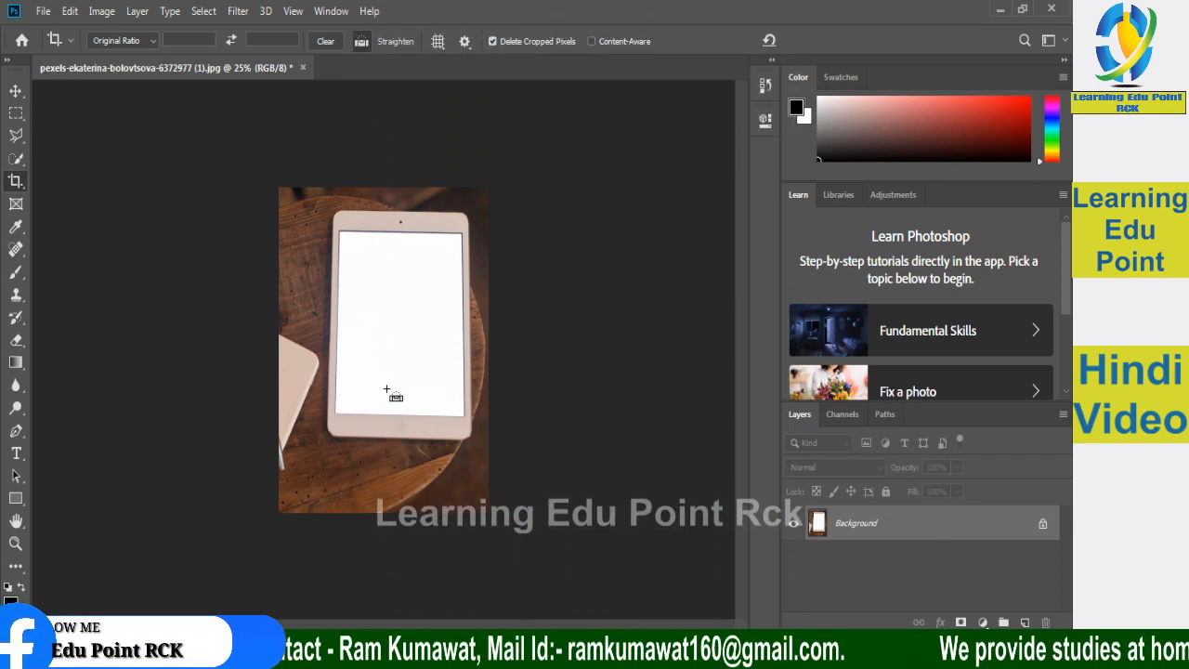
{"action": "key", "text": "ctrl+z"}
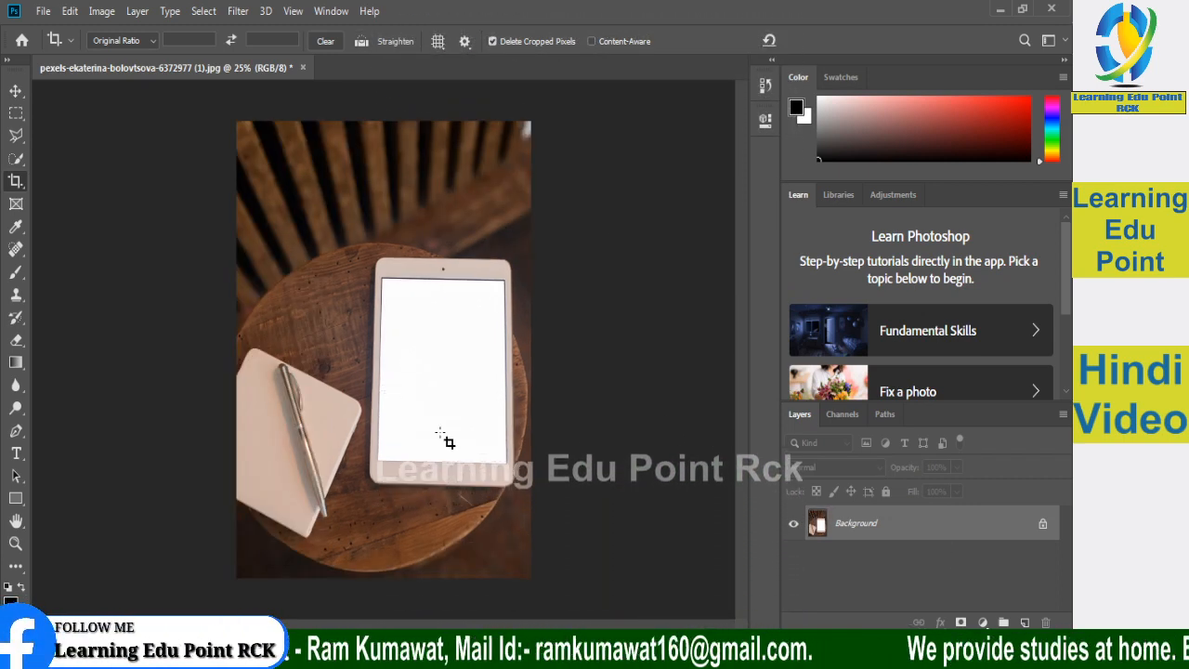
Step: Unlock the background layer and crop the photo around the tablet with Delete Cropped Pixels disabled
{"action": "left_click", "coordinate": [1043, 526]}
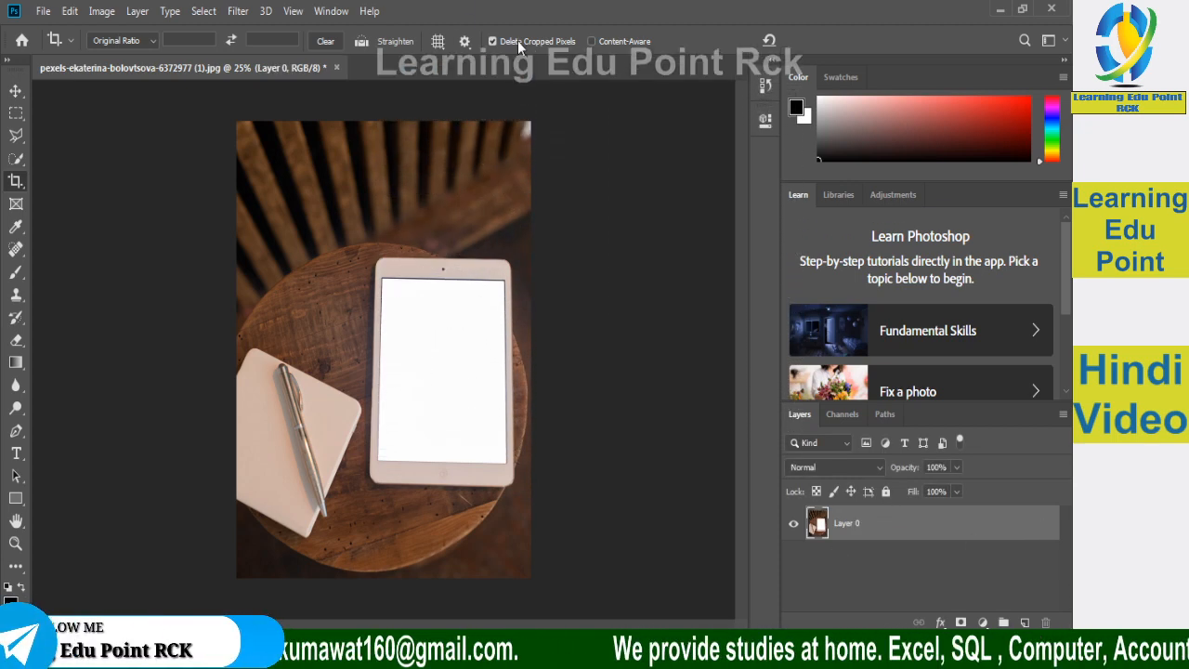
{"action": "left_click", "coordinate": [493, 41]}
{"action": "left_click_drag", "start_coordinate": [313, 200], "coordinate": [549, 525]}
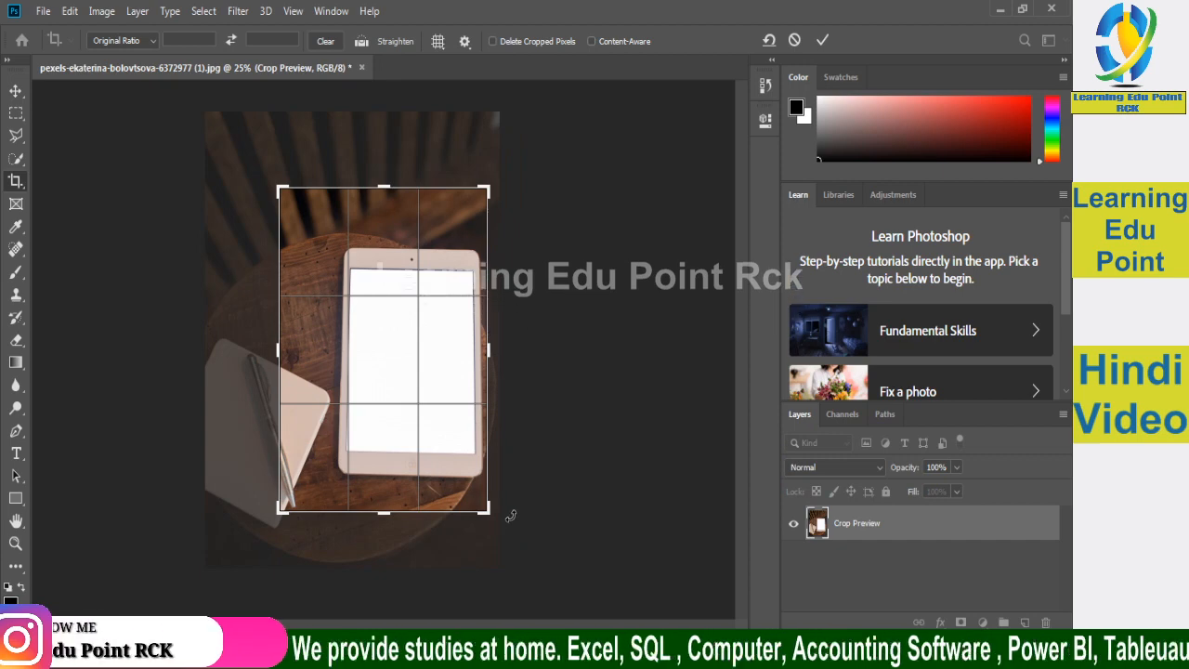
{"action": "key", "text": "Return"}
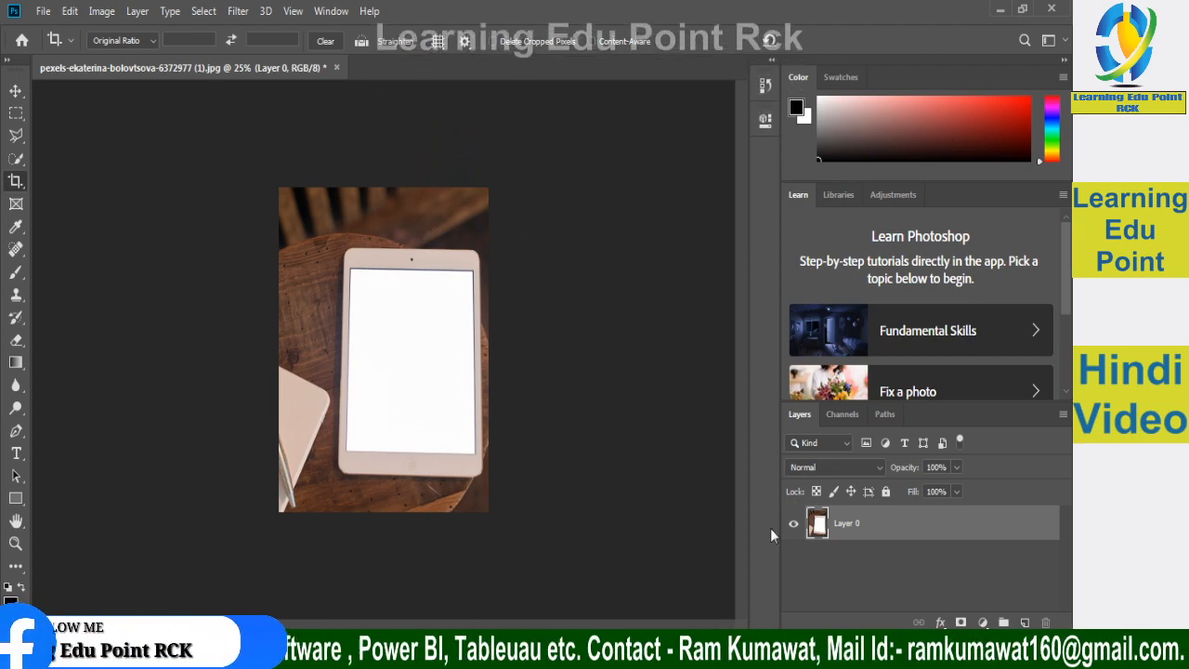
{"action": "left_click", "coordinate": [358, 651]}
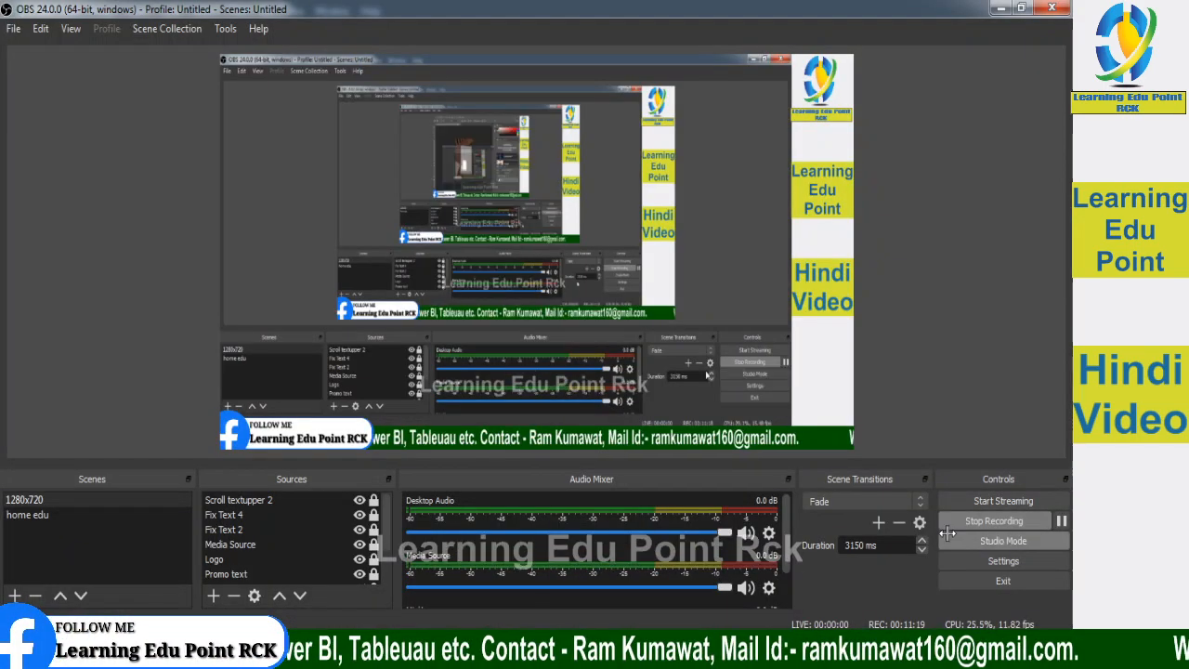
{"action": "left_click", "coordinate": [1061, 520]}
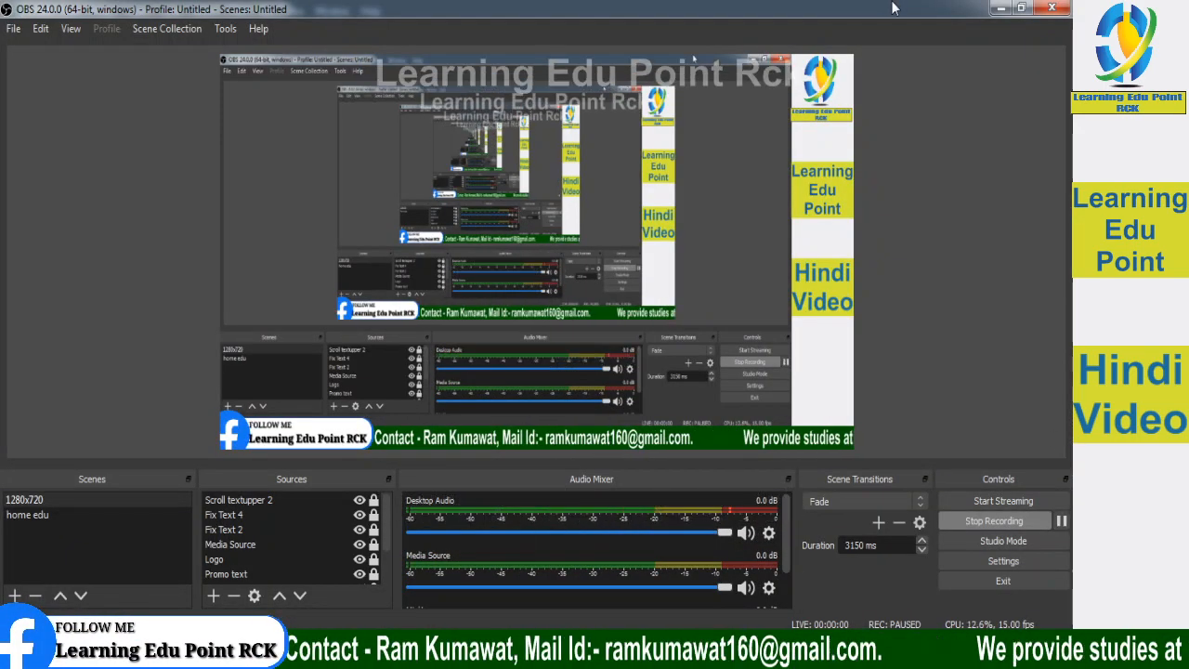
{"action": "left_click", "coordinate": [1000, 8]}
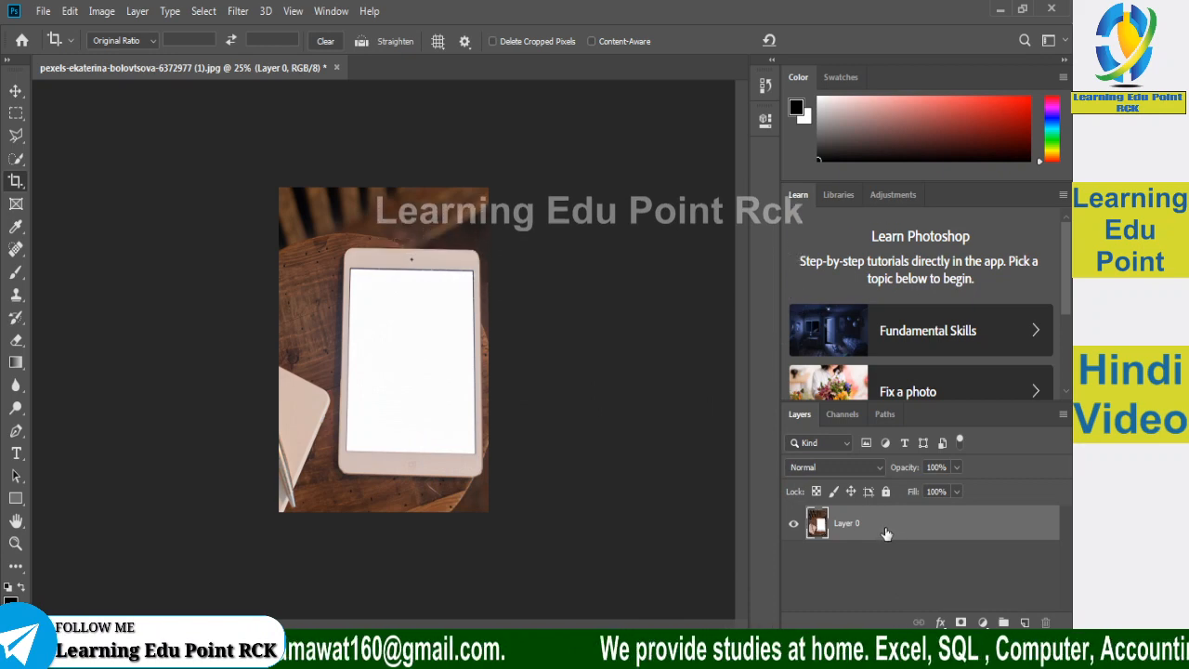
Step: Undo the last crop and the layer unlock, and crop tightly around the tablet with Delete Cropped Pixels enabled
{"action": "key", "text": "ctrl+z"}
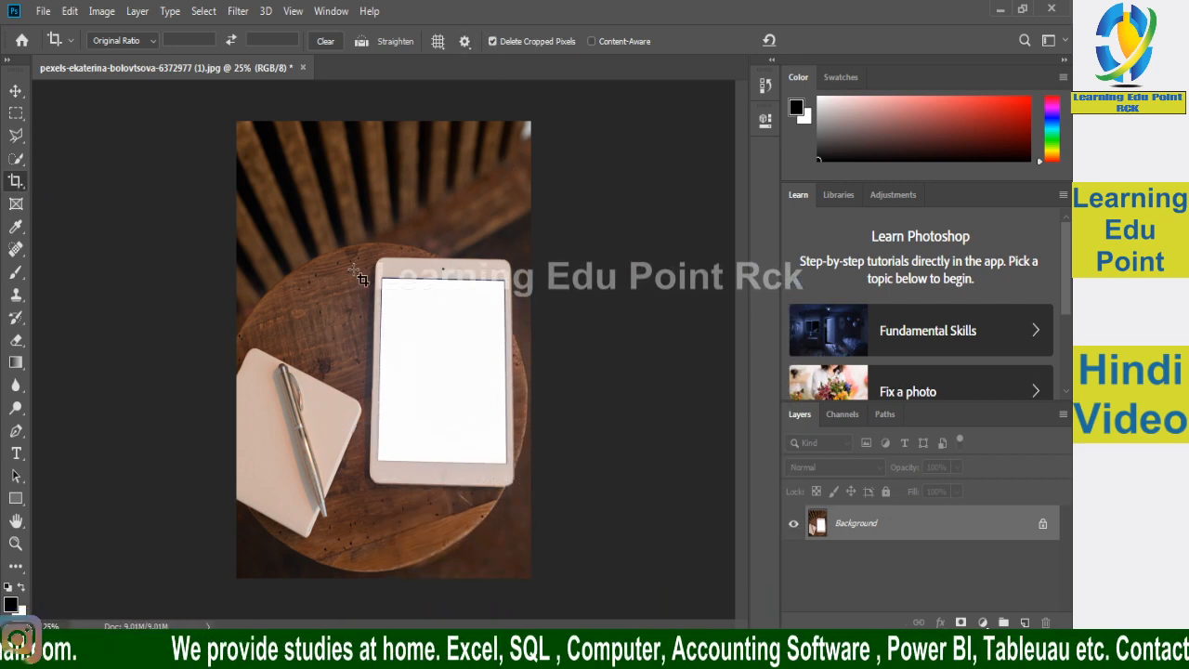
{"action": "left_click_drag", "start_coordinate": [365, 246], "coordinate": [532, 502]}
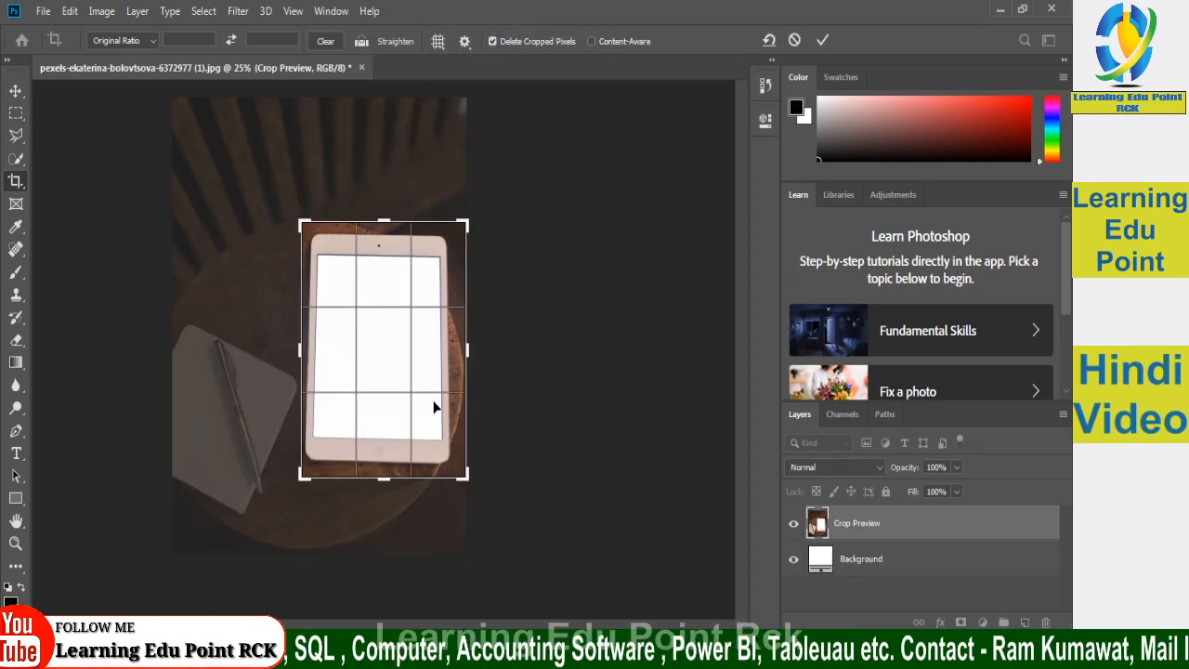
{"action": "key", "text": "Return"}
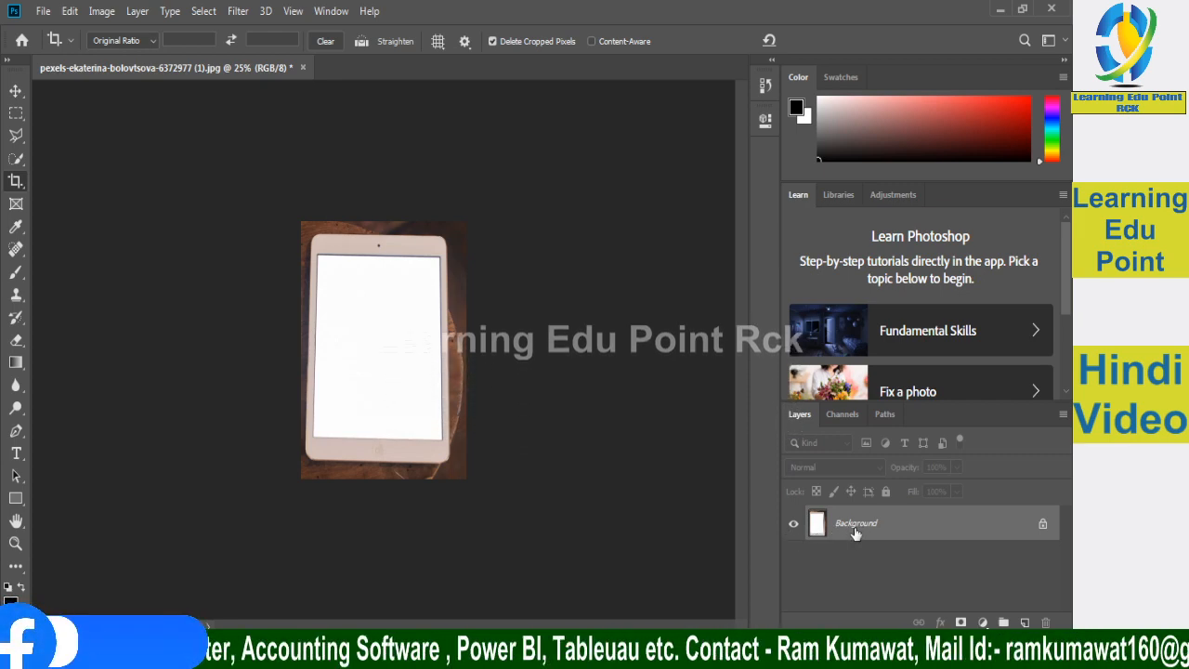
Step: Unlock the background layer and move the cropped photo up and to the right to reveal its trimmed edges
{"action": "left_click", "coordinate": [1044, 525]}
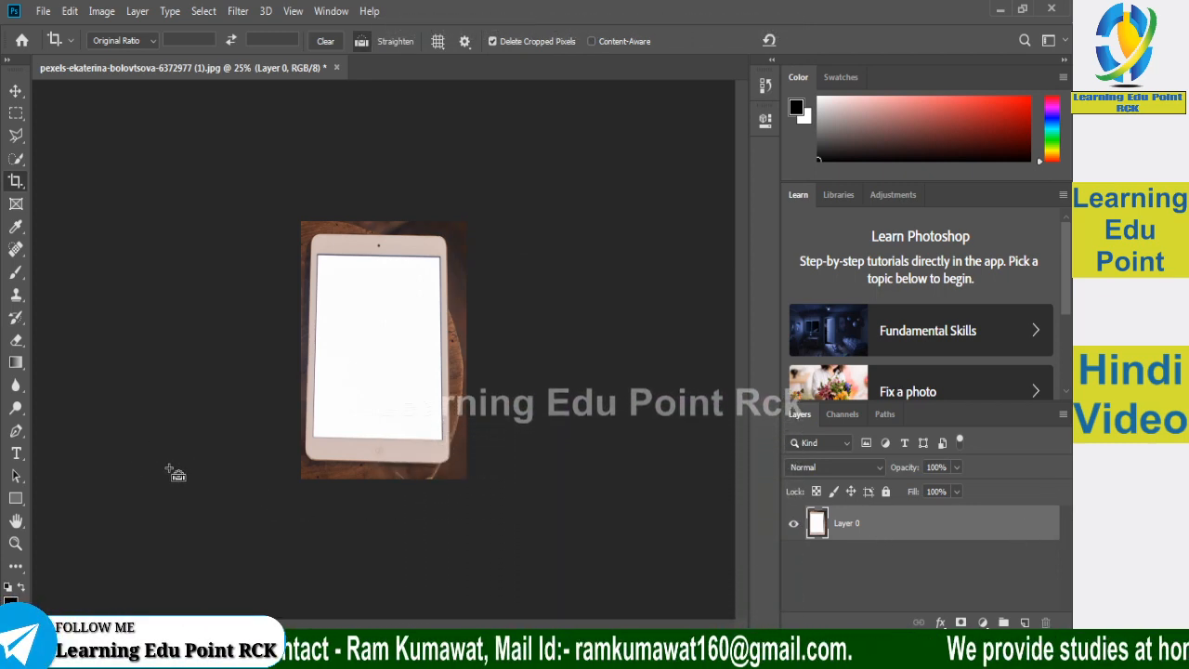
{"action": "key", "text": "ctrl+t"}
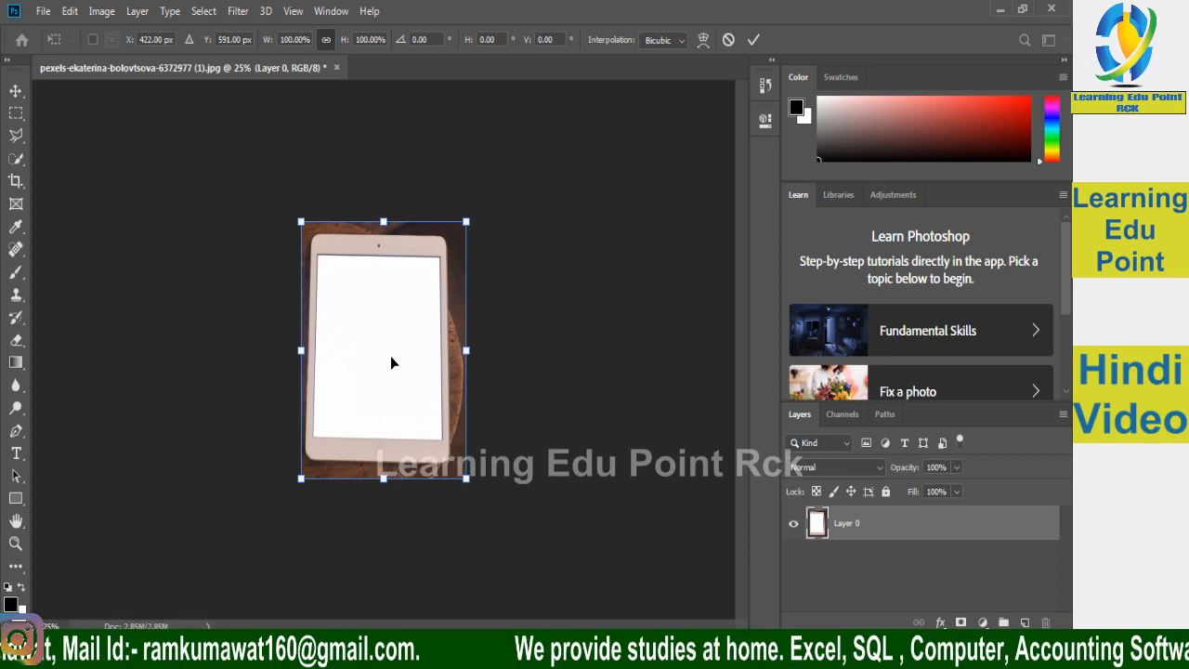
{"action": "key", "text": "Return"}
{"action": "key", "text": "c"}
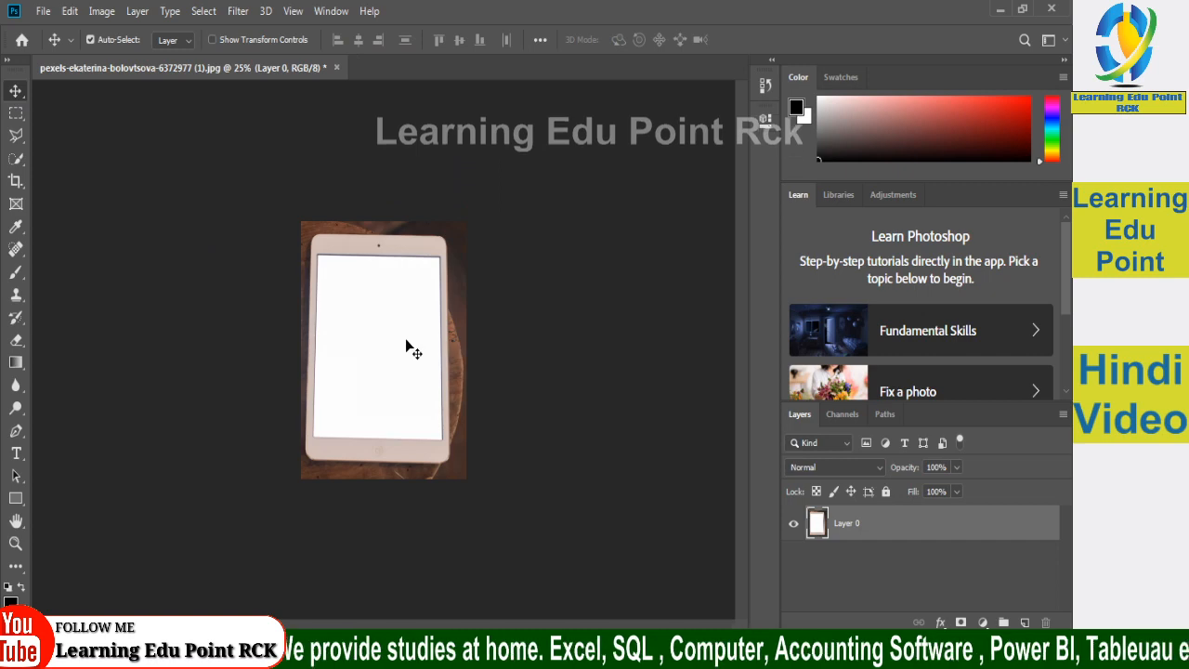
{"action": "left_click_drag", "start_coordinate": [405, 347], "coordinate": [414, 323]}
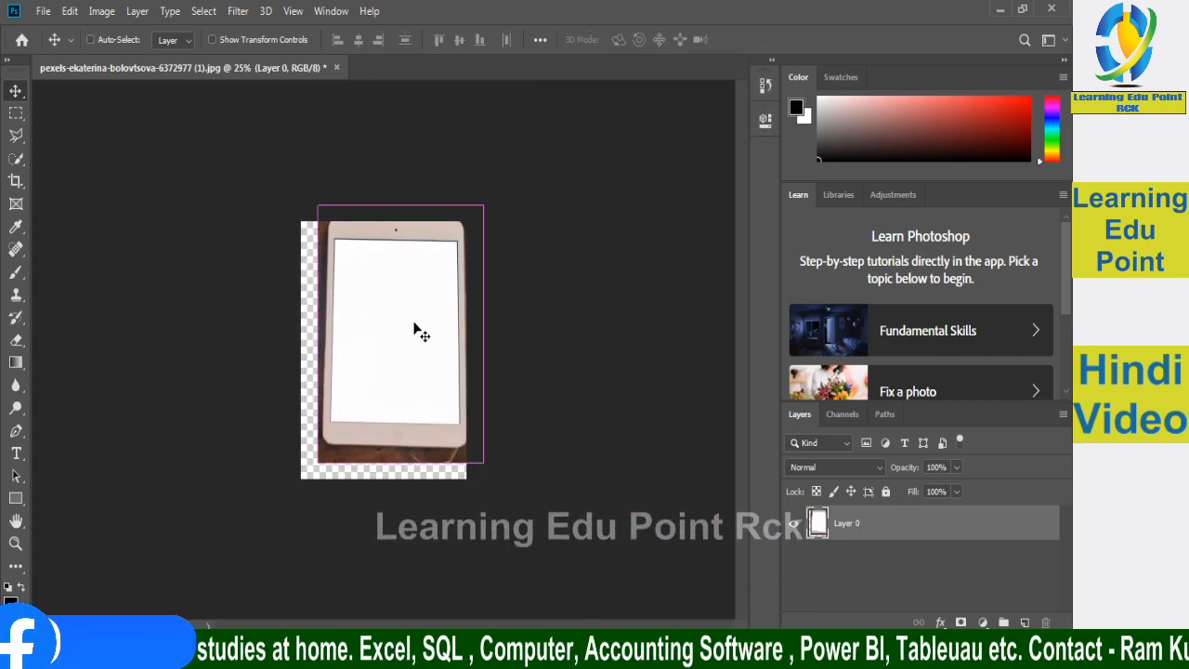
Step: Undo the layer move, the background unlock and the crop around the tablet
{"action": "key", "text": "ctrl+z"}
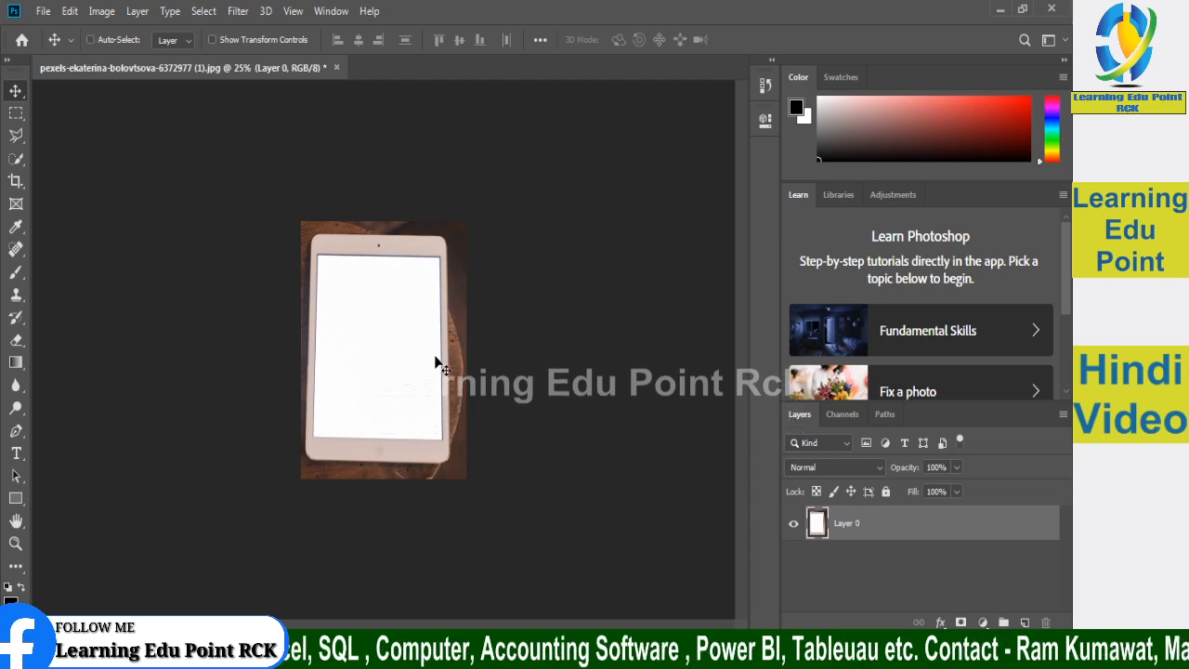
{"action": "key", "text": "ctrl+z"}
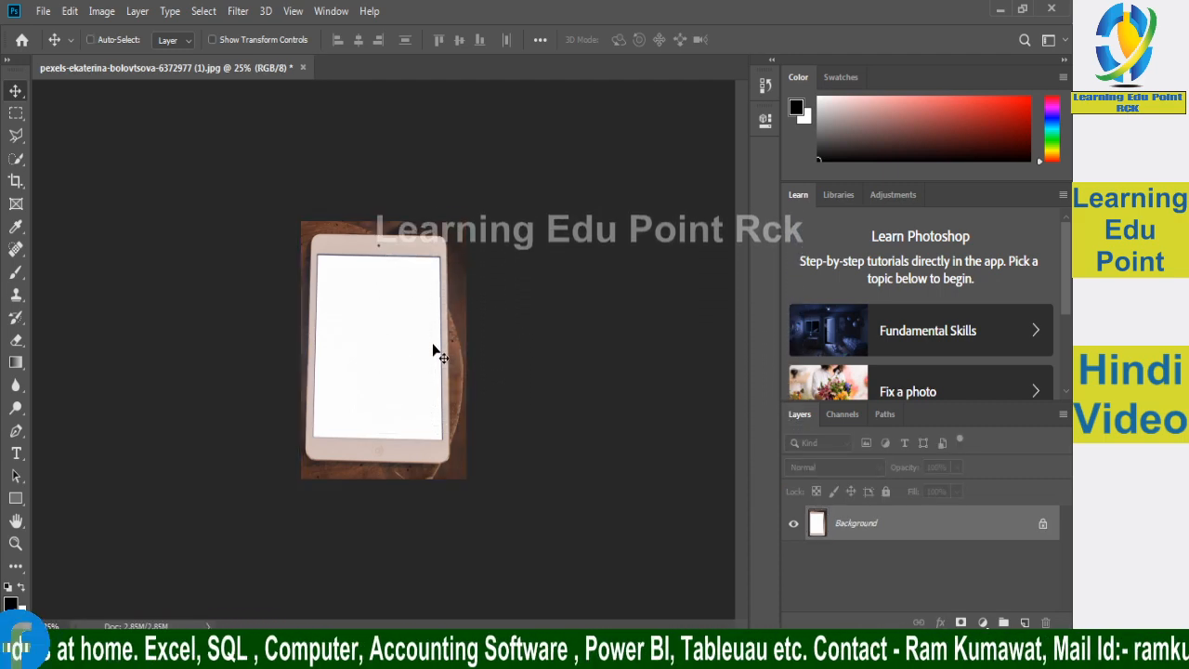
{"action": "key", "text": "ctrl+z"}
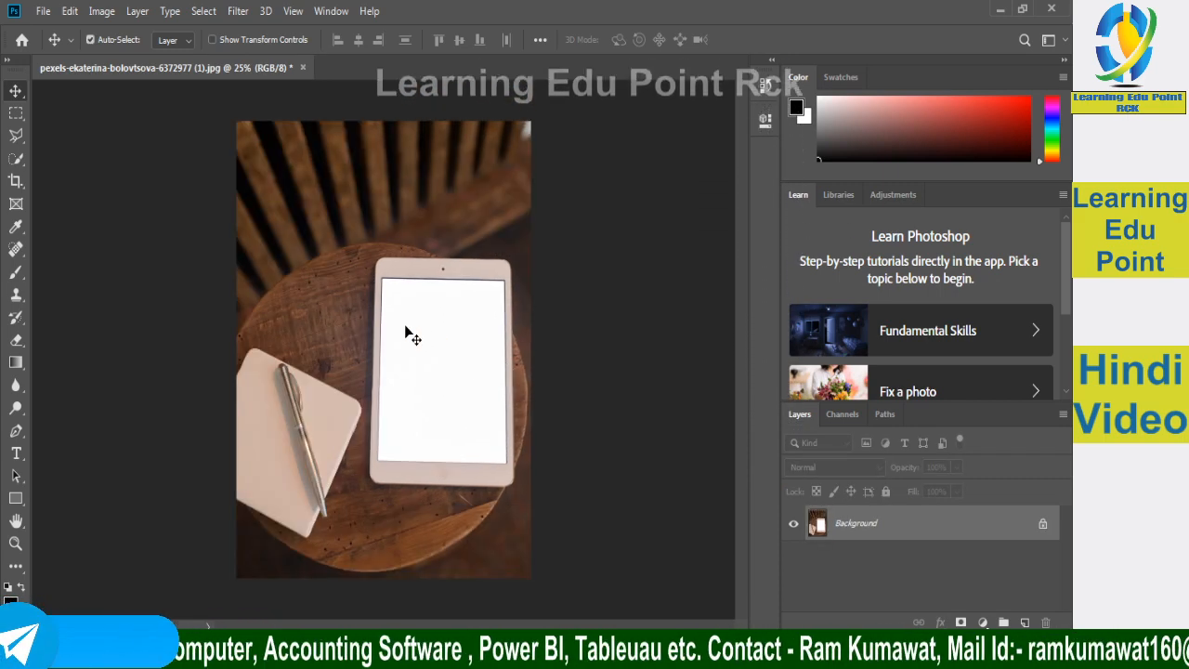
Step: Crop the photo around the tablet with Delete Cropped Pixels disabled
{"action": "left_click", "coordinate": [16, 181]}
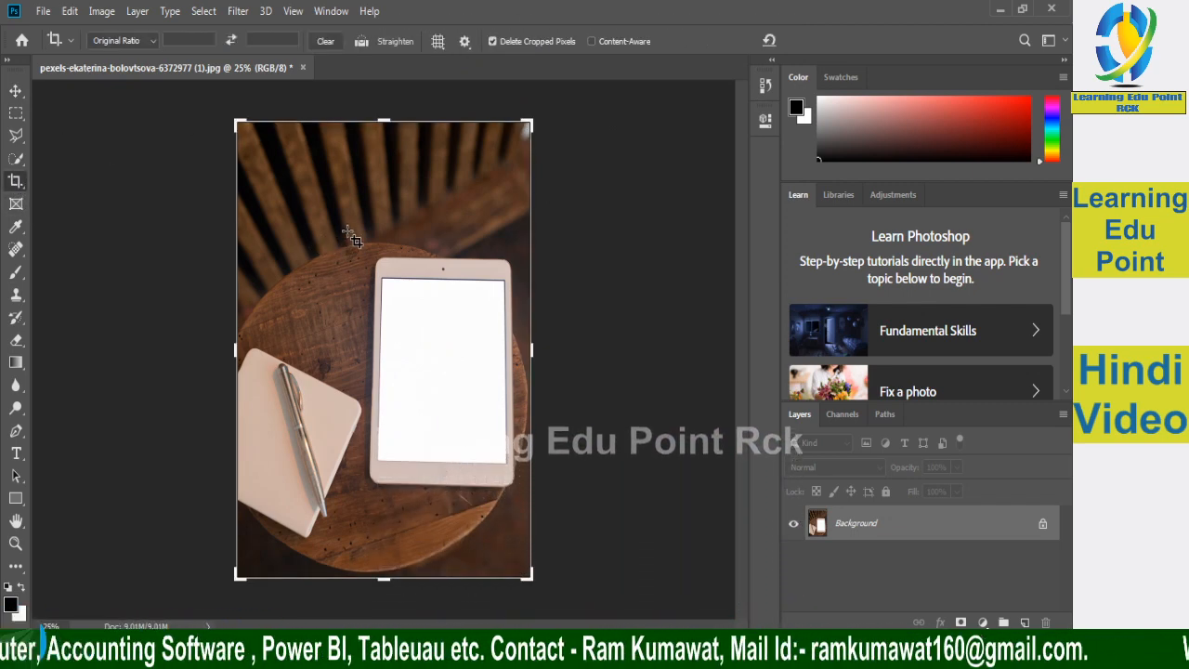
{"action": "left_click_drag", "start_coordinate": [354, 232], "coordinate": [523, 516]}
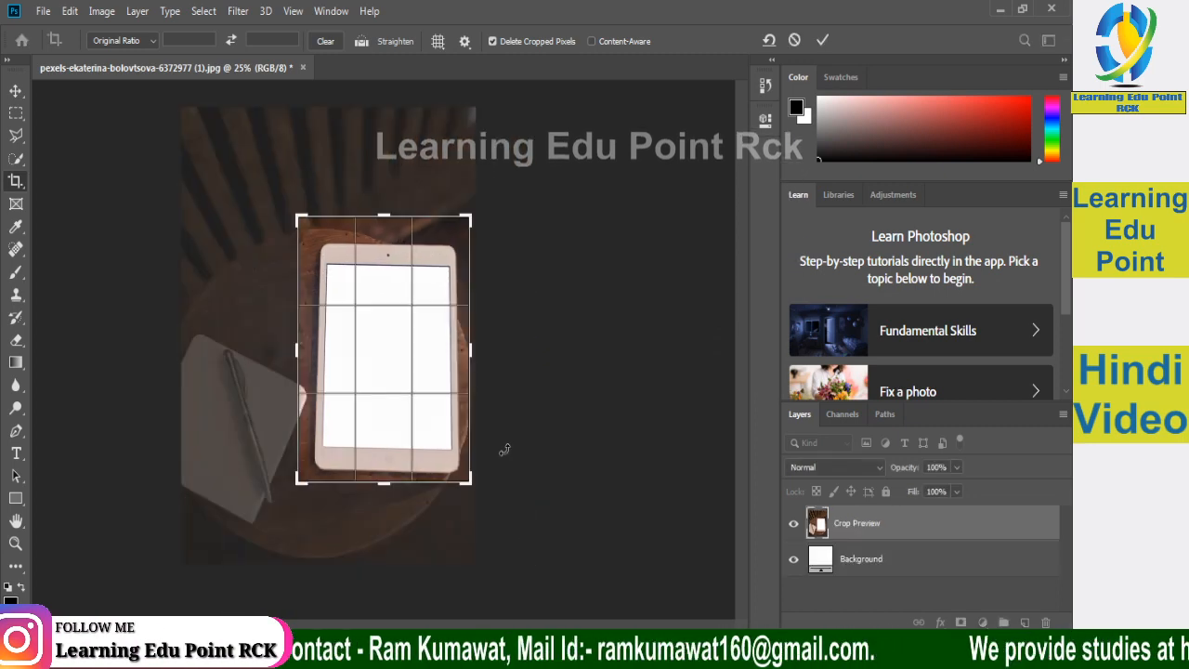
{"action": "left_click", "coordinate": [493, 42]}
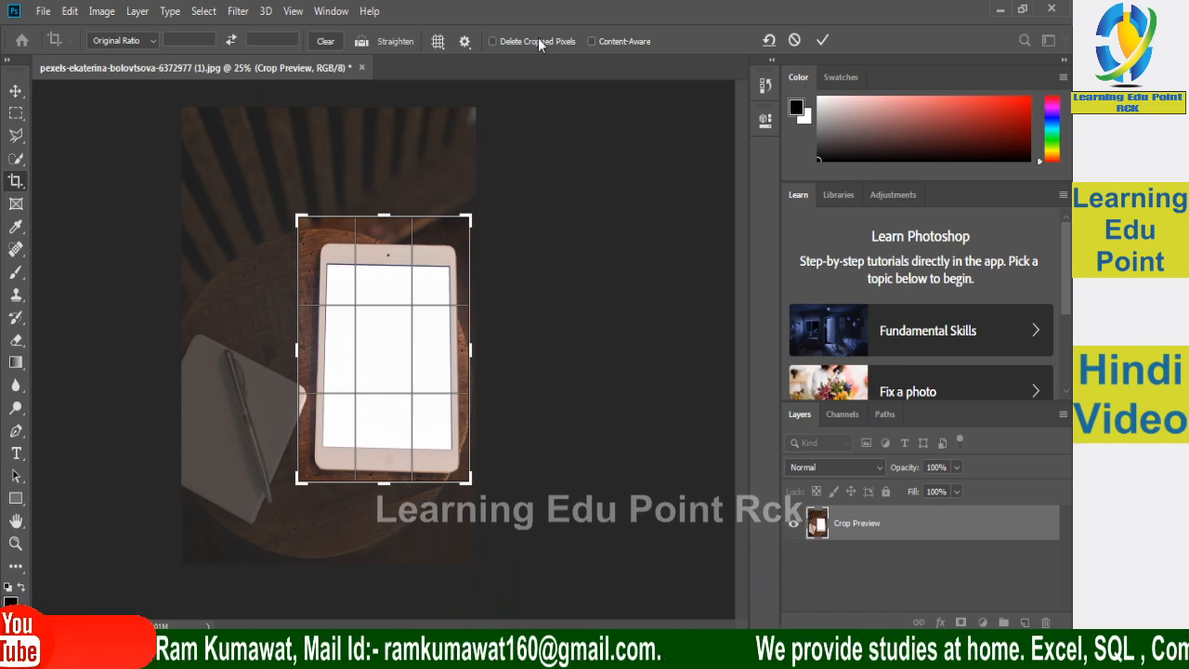
{"action": "double_click", "coordinate": [444, 274]}
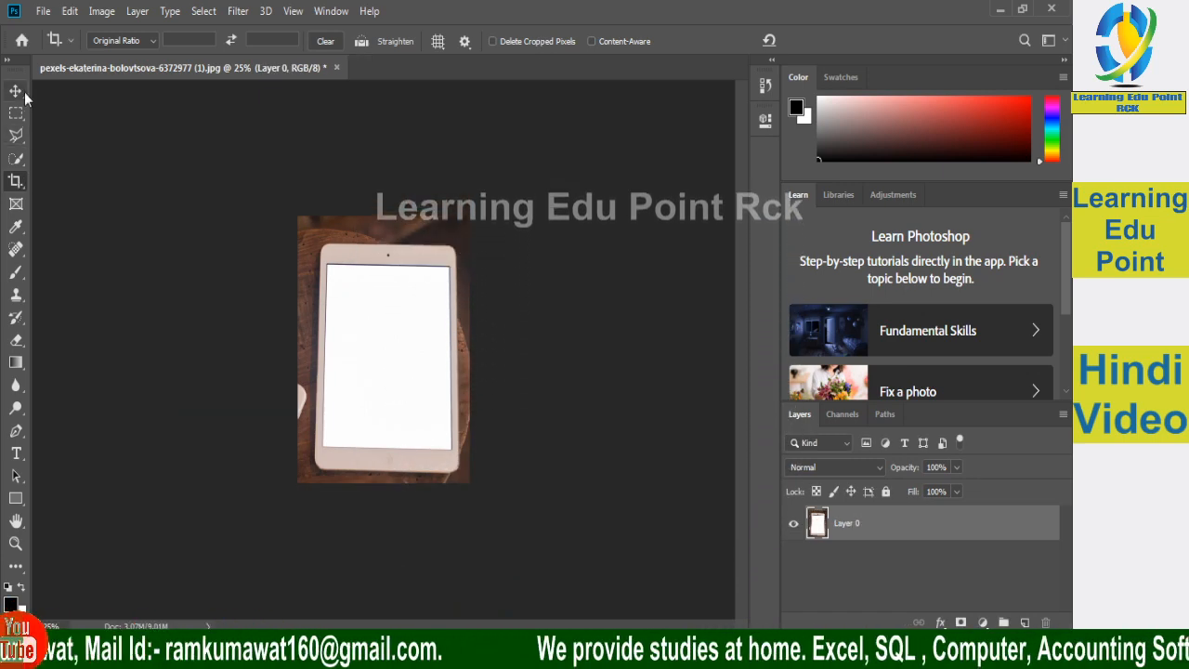
Step: Reposition the photo layer inside the cropped canvas to reveal its hidden areas, and undo the moves and the crop
{"action": "key", "text": "v"}
{"action": "mouse_move", "coordinate": [369, 386]}
{"action": "left_mouse_down"}
{"action": "mouse_move", "coordinate": [370, 409]}
{"action": "mouse_move", "coordinate": [505, 563]}
{"action": "mouse_move", "coordinate": [426, 468]}
{"action": "mouse_move", "coordinate": [414, 427]}
{"action": "mouse_move", "coordinate": [335, 411]}
{"action": "mouse_move", "coordinate": [411, 411]}
{"action": "mouse_move", "coordinate": [398, 297]}
{"action": "mouse_move", "coordinate": [498, 257]}
{"action": "mouse_move", "coordinate": [431, 322]}
{"action": "mouse_move", "coordinate": [570, 324]}
{"action": "mouse_move", "coordinate": [433, 331]}
{"action": "mouse_move", "coordinate": [390, 384]}
{"action": "mouse_move", "coordinate": [383, 377]}
{"action": "left_mouse_up"}
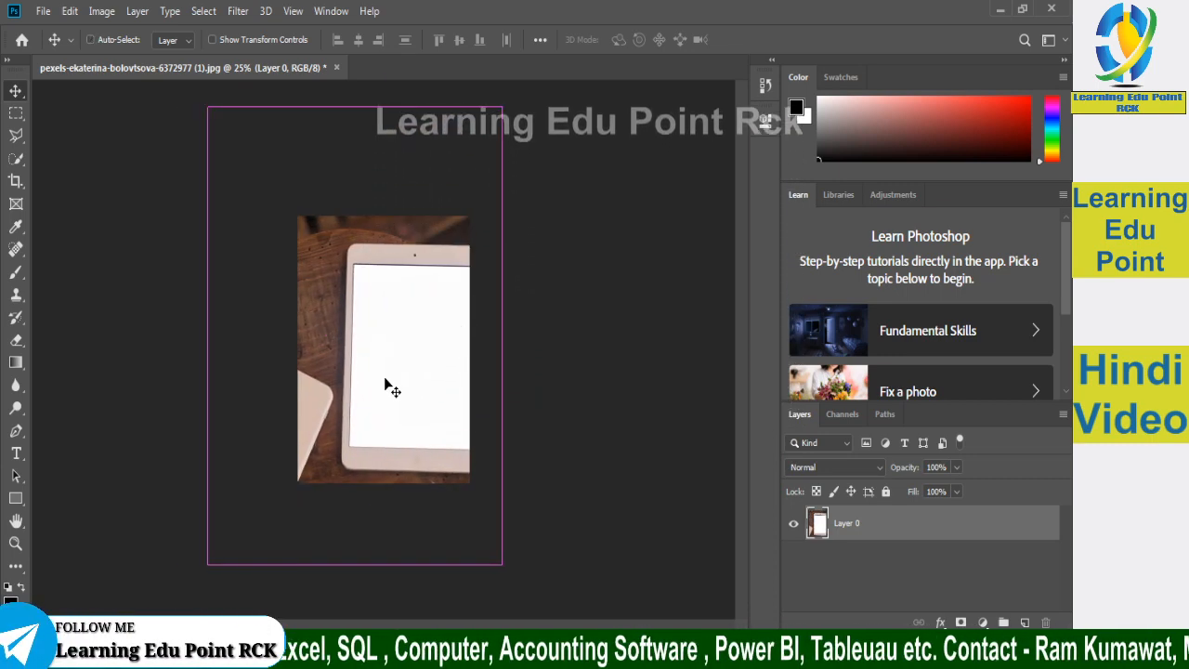
{"action": "key", "text": "ctrl+t"}
{"action": "left_click_drag", "start_coordinate": [381, 336], "coordinate": [349, 321]}
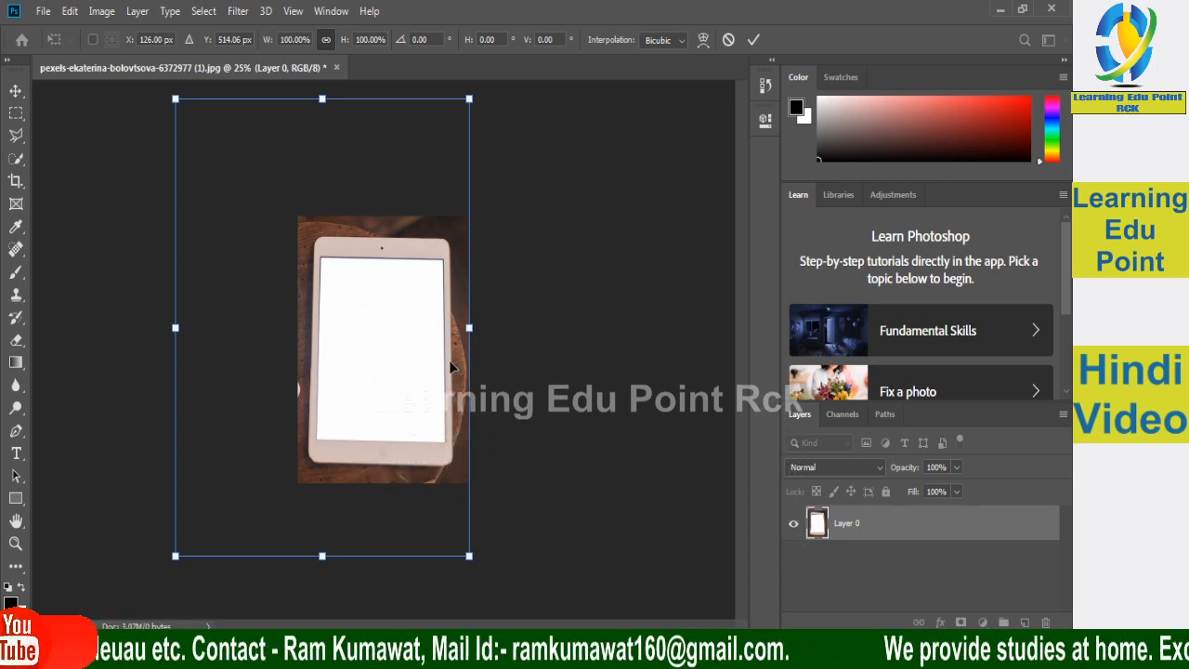
{"action": "key", "text": "Return"}
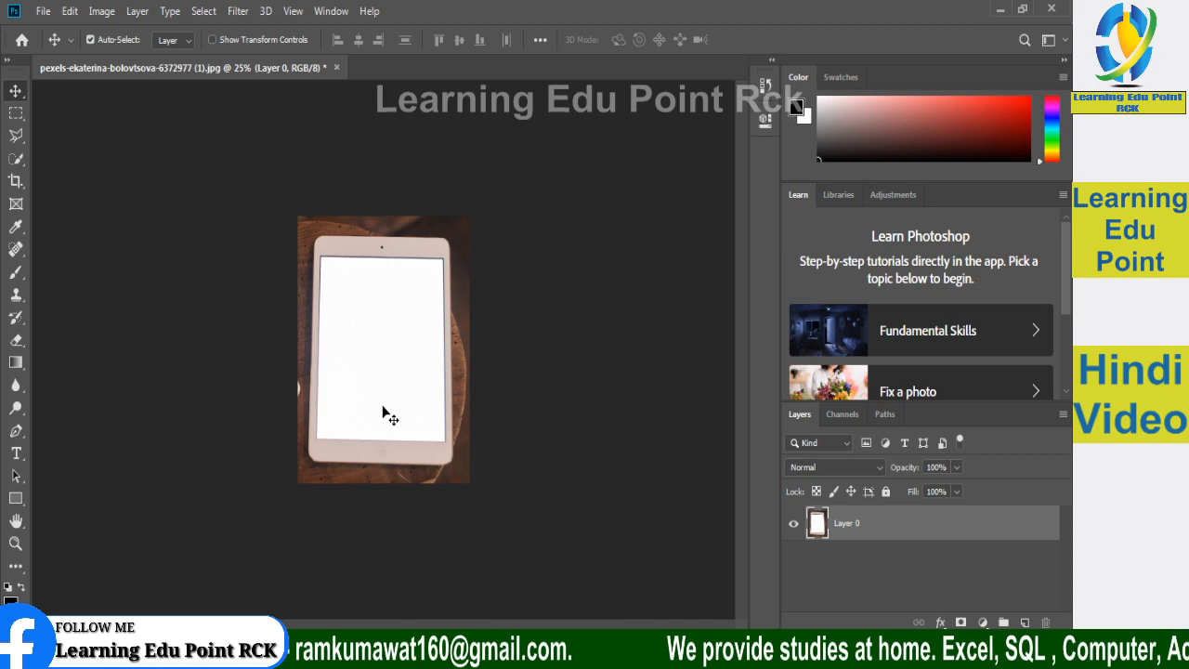
{"action": "left_click_drag", "start_coordinate": [383, 412], "coordinate": [376, 394]}
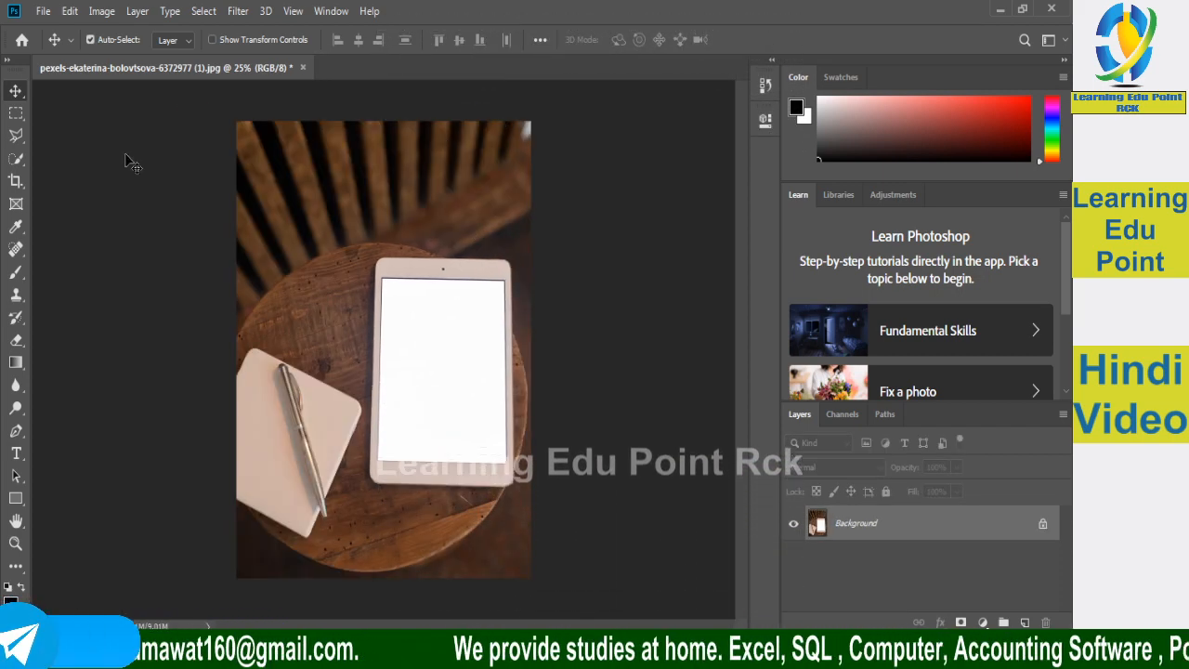
Step: Enable Content-Aware for the Crop tool, try extending a crop frame around the tablet downward, and cancel the crop
{"action": "left_click", "coordinate": [15, 182]}
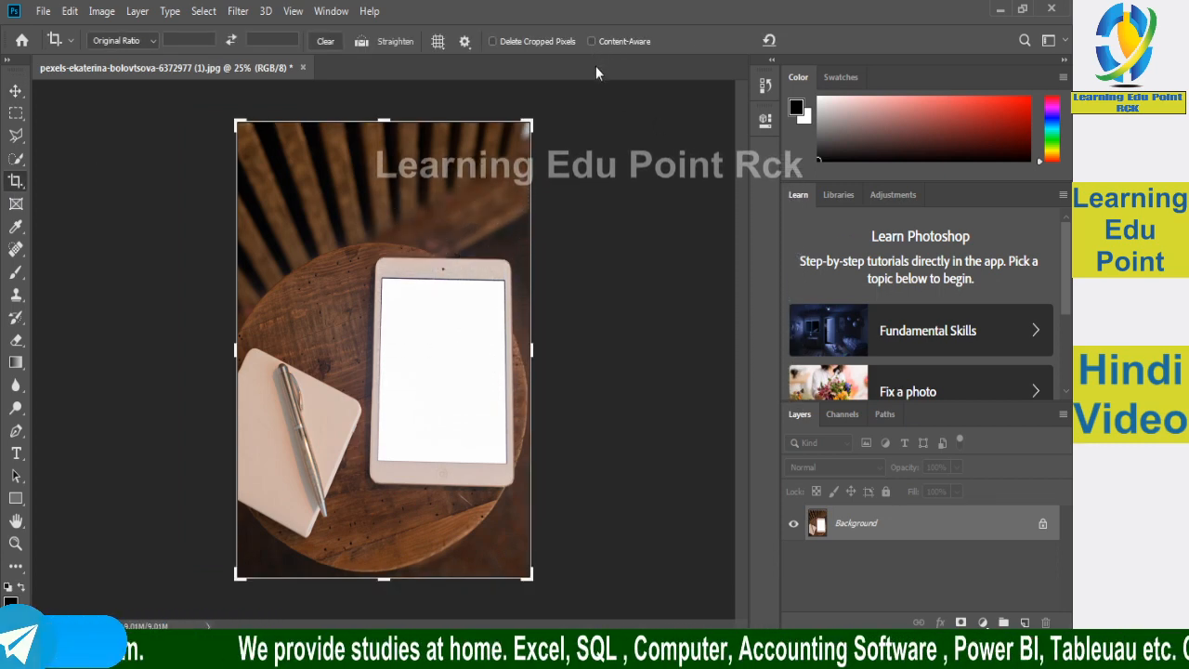
{"action": "left_click", "coordinate": [592, 41]}
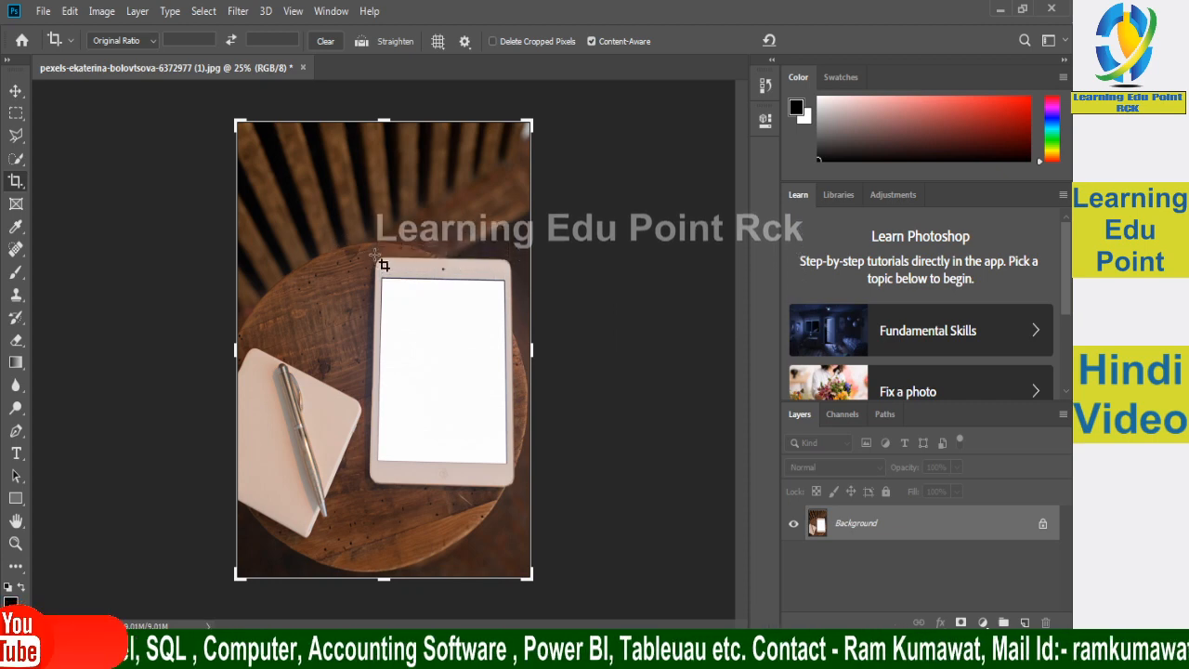
{"action": "left_click_drag", "start_coordinate": [368, 250], "coordinate": [526, 566]}
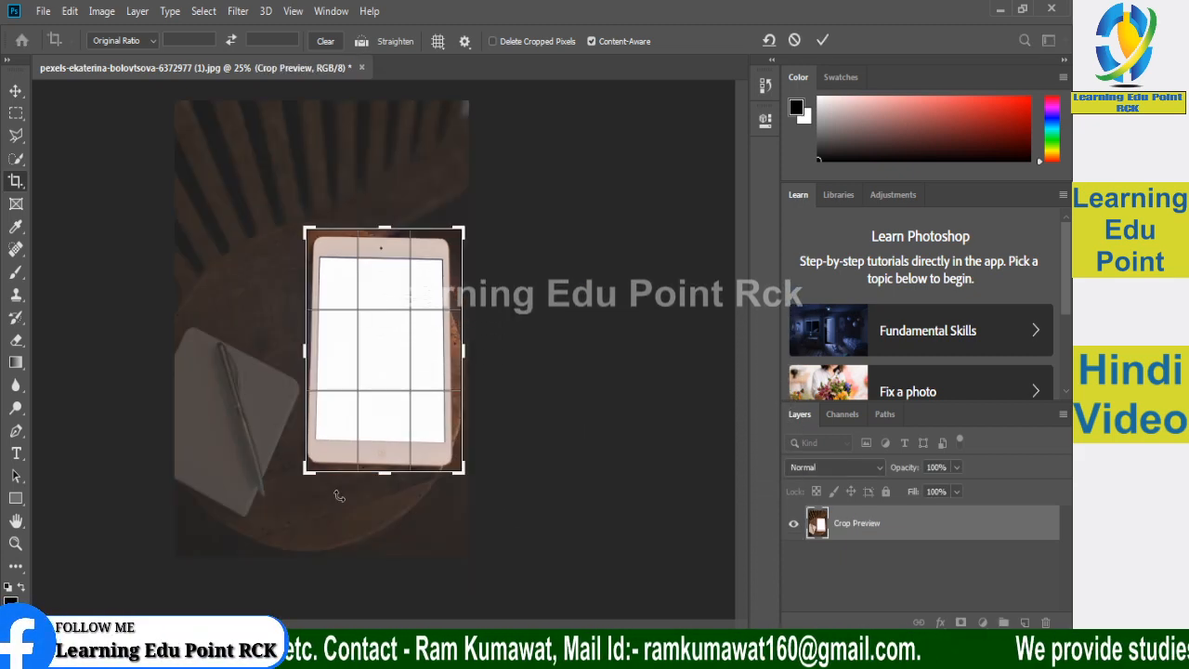
{"action": "mouse_move", "coordinate": [385, 475]}
{"action": "left_mouse_down"}
{"action": "mouse_move", "coordinate": [393, 542]}
{"action": "mouse_move", "coordinate": [391, 456]}
{"action": "mouse_move", "coordinate": [392, 480]}
{"action": "left_mouse_up"}
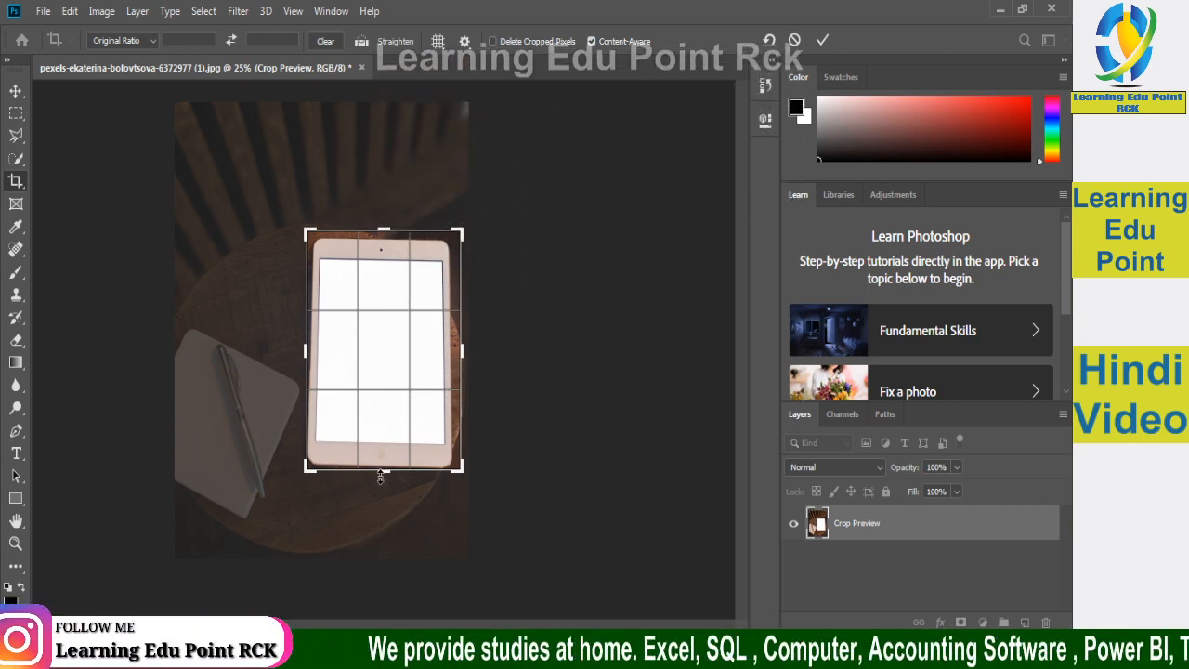
{"action": "left_click_drag", "start_coordinate": [390, 481], "coordinate": [391, 514]}
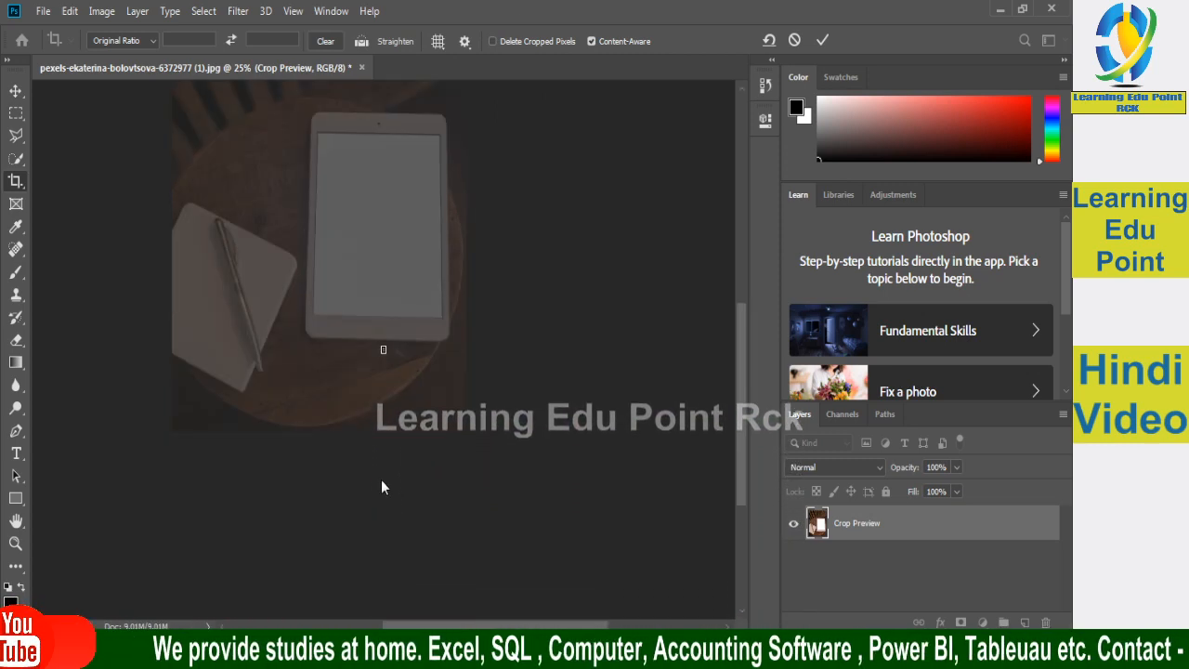
{"action": "key", "text": "Escape"}
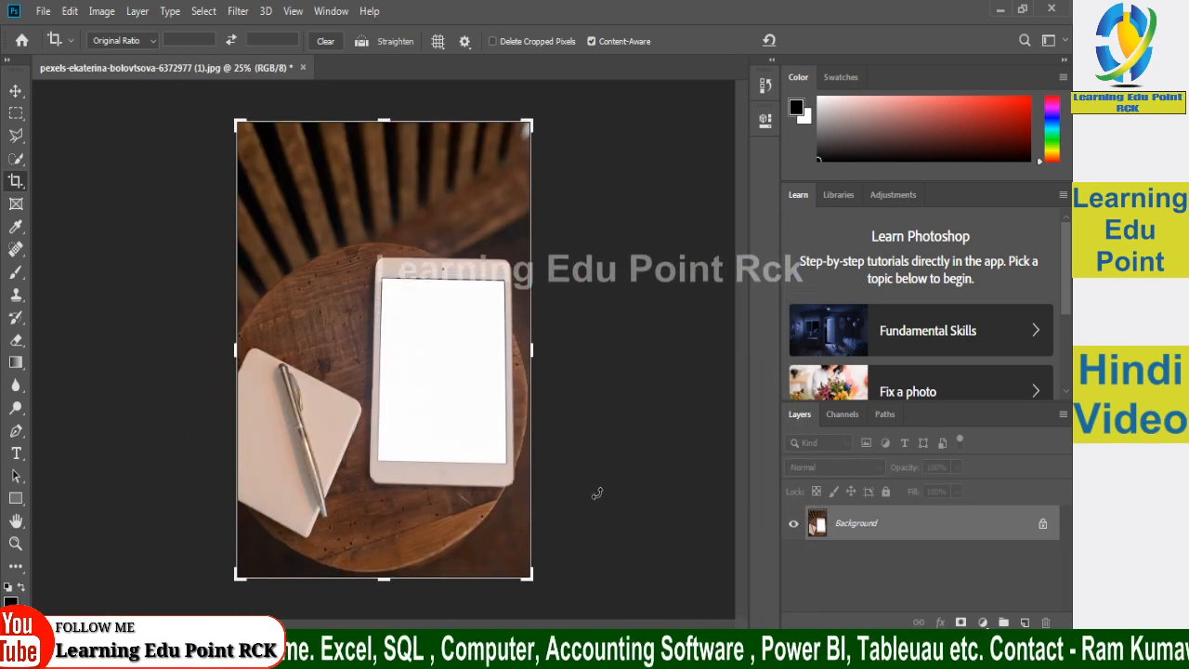
{"action": "key", "text": "alt+Tab"}
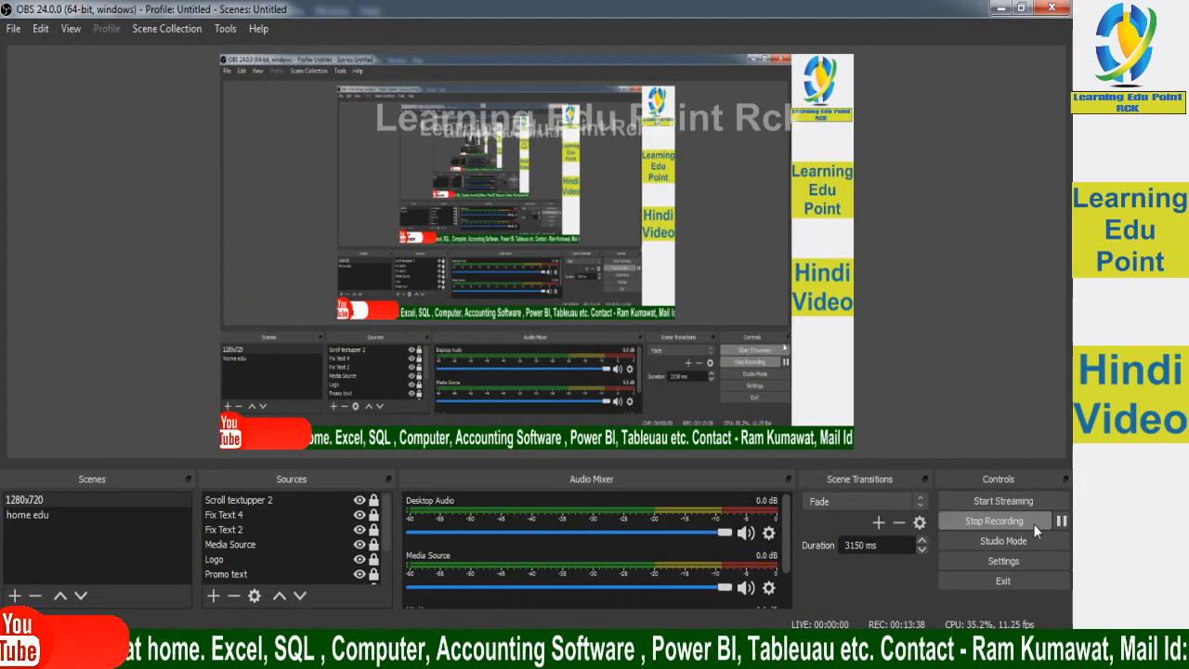
{"action": "key", "text": "alt+Tab"}
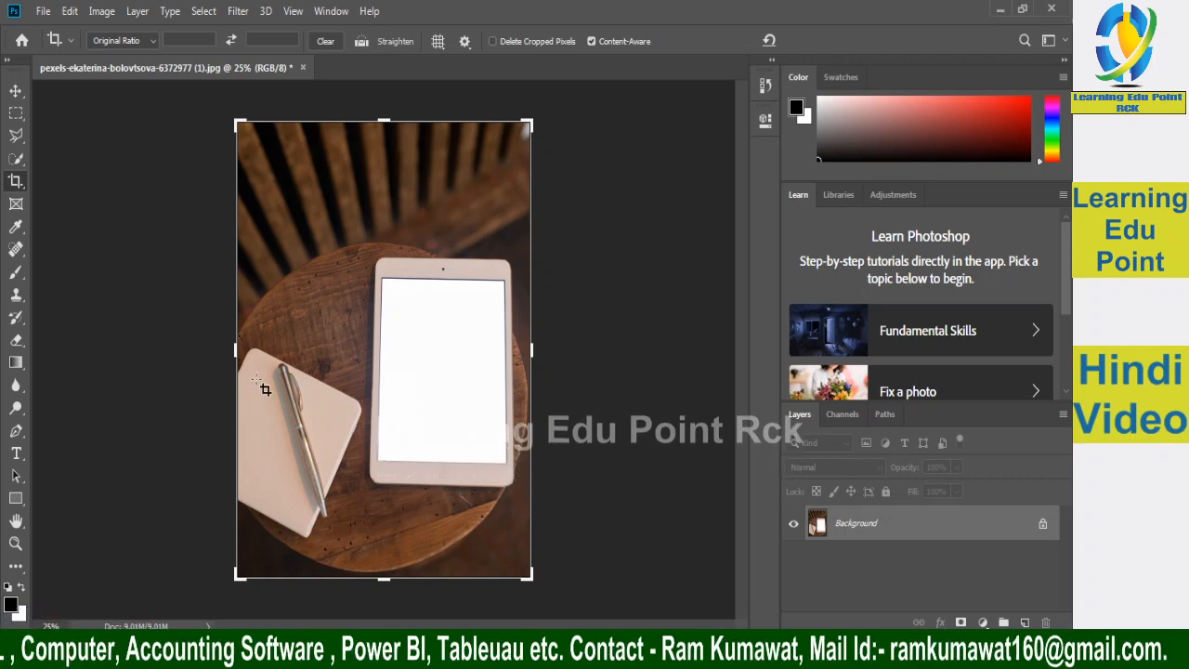
Step: Crop the area between the notebook and tablet slightly past the photo's bottom edge with Content-Aware fill, and undo it
{"action": "key", "text": "ctrl+minus"}
{"action": "key", "text": "ctrl+minus"}
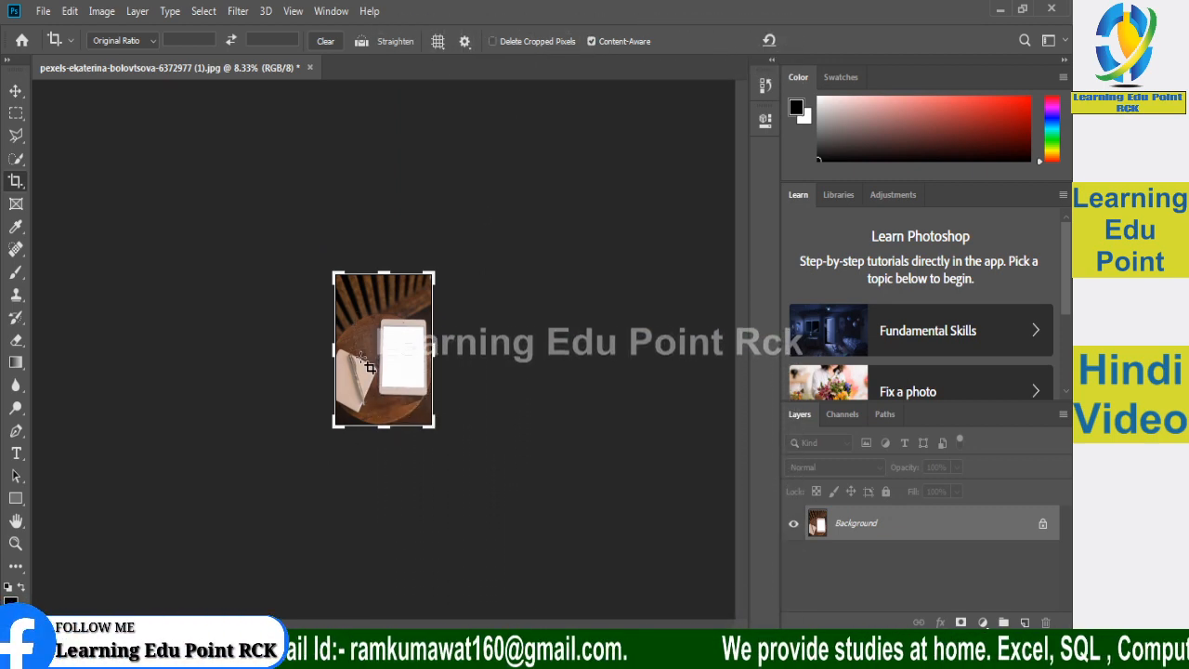
{"action": "left_click_drag", "start_coordinate": [361, 368], "coordinate": [430, 432]}
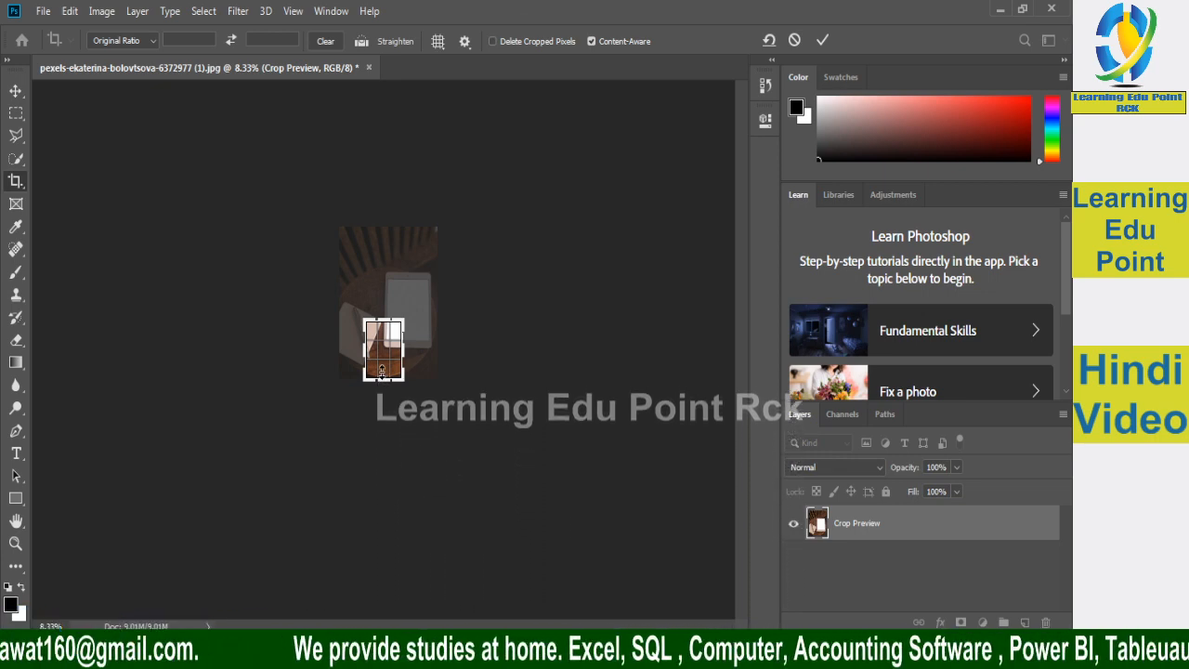
{"action": "scroll", "coordinate": [382, 378], "scroll_direction": "up", "scroll_amount": 2}
{"action": "scroll", "coordinate": [389, 376], "scroll_direction": "up", "scroll_amount": 1}
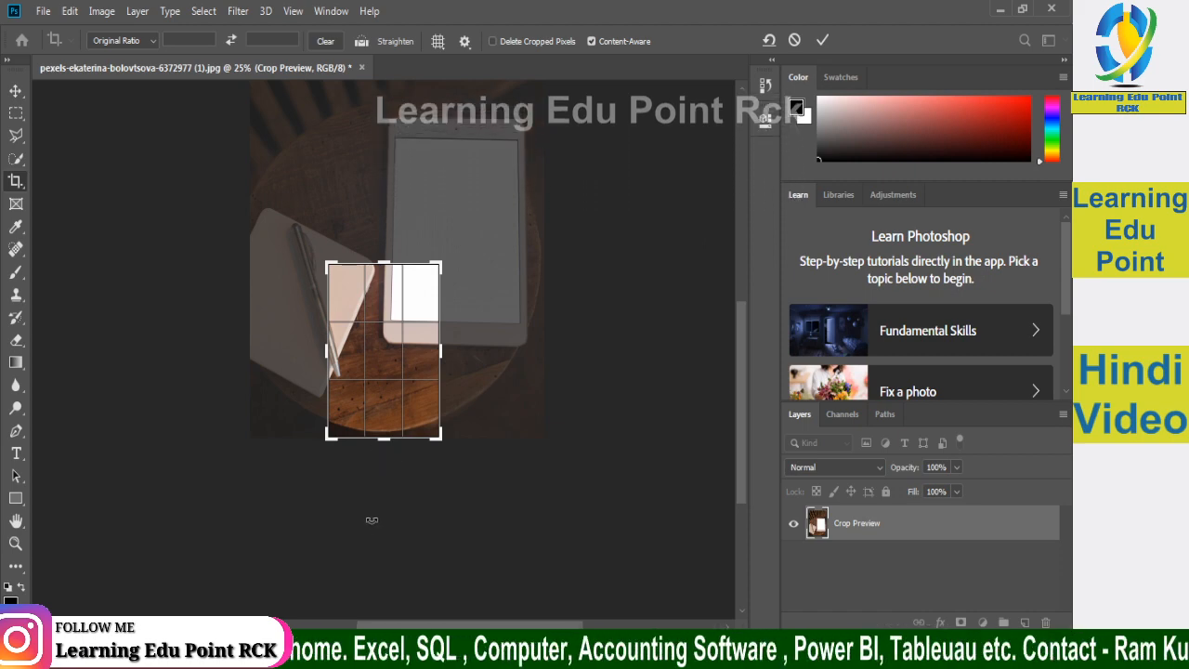
{"action": "left_click_drag", "start_coordinate": [382, 444], "coordinate": [391, 477]}
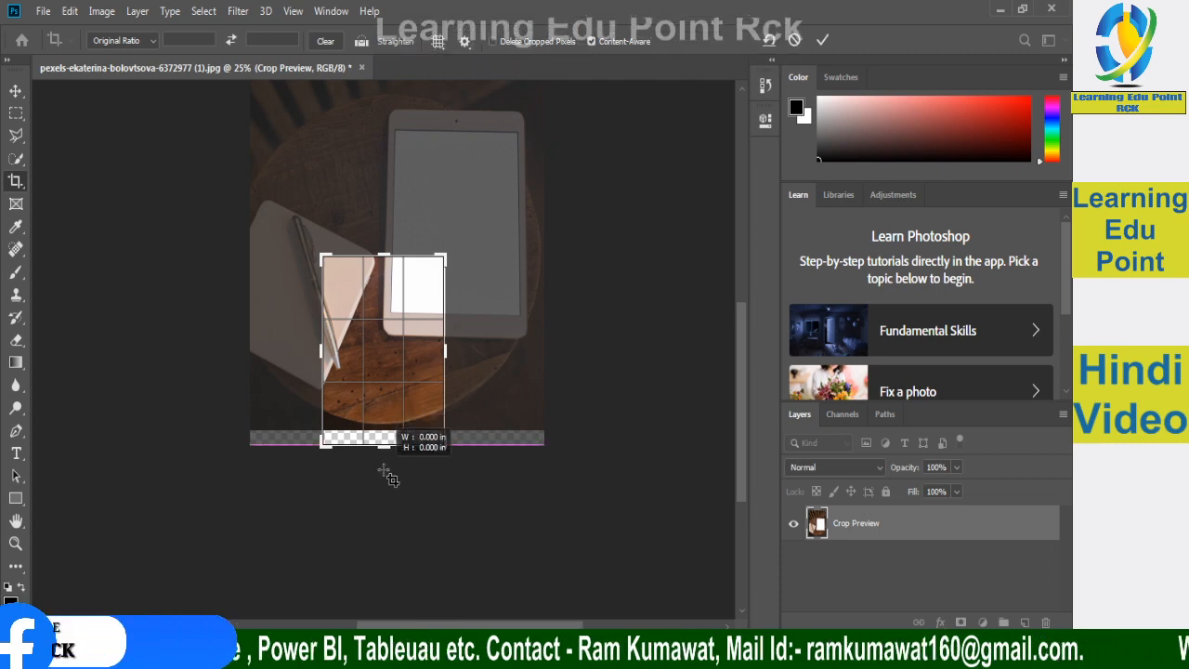
{"action": "left_click", "coordinate": [381, 455]}
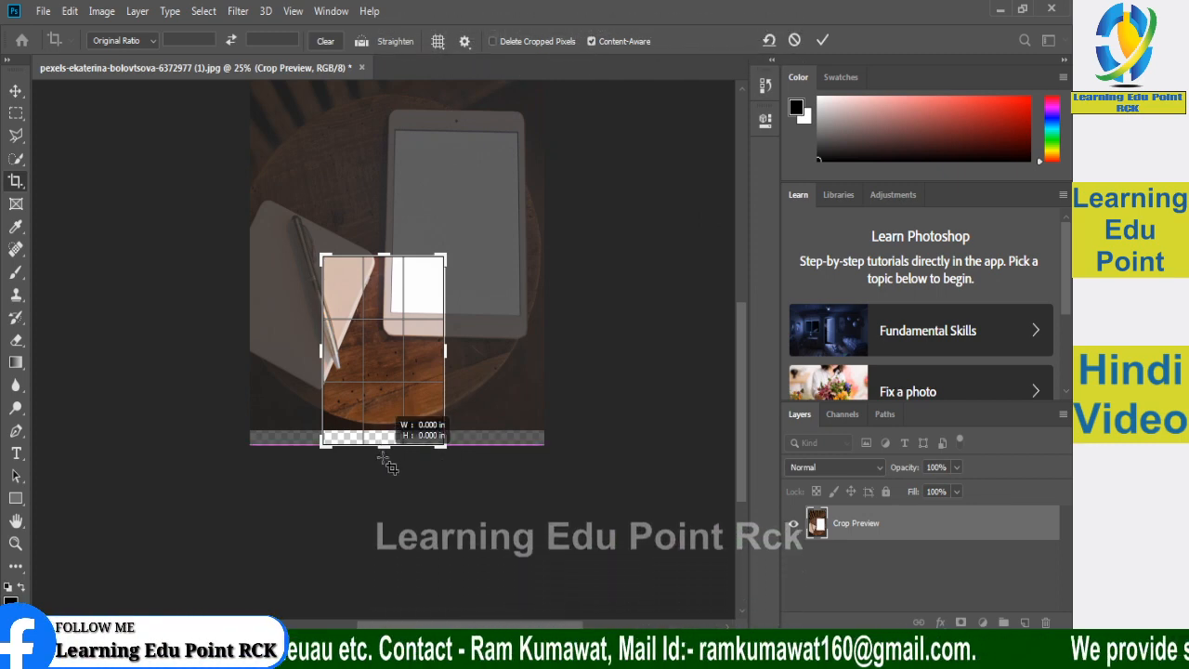
{"action": "left_click", "coordinate": [15, 91]}
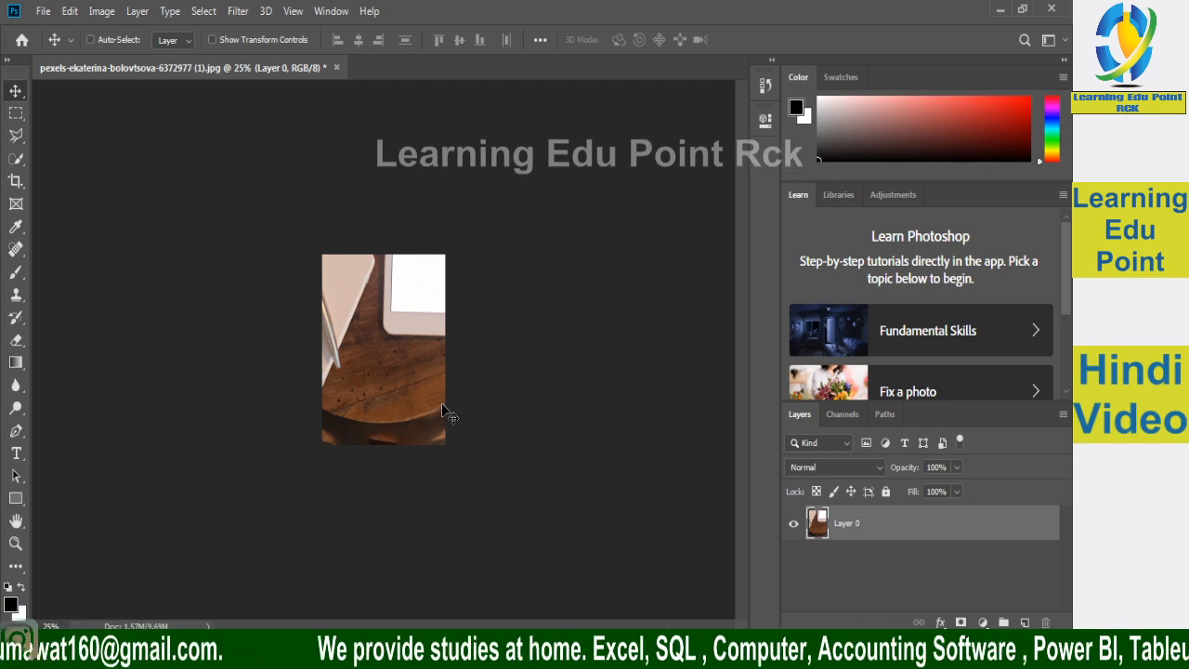
{"action": "key", "text": "ctrl+z"}
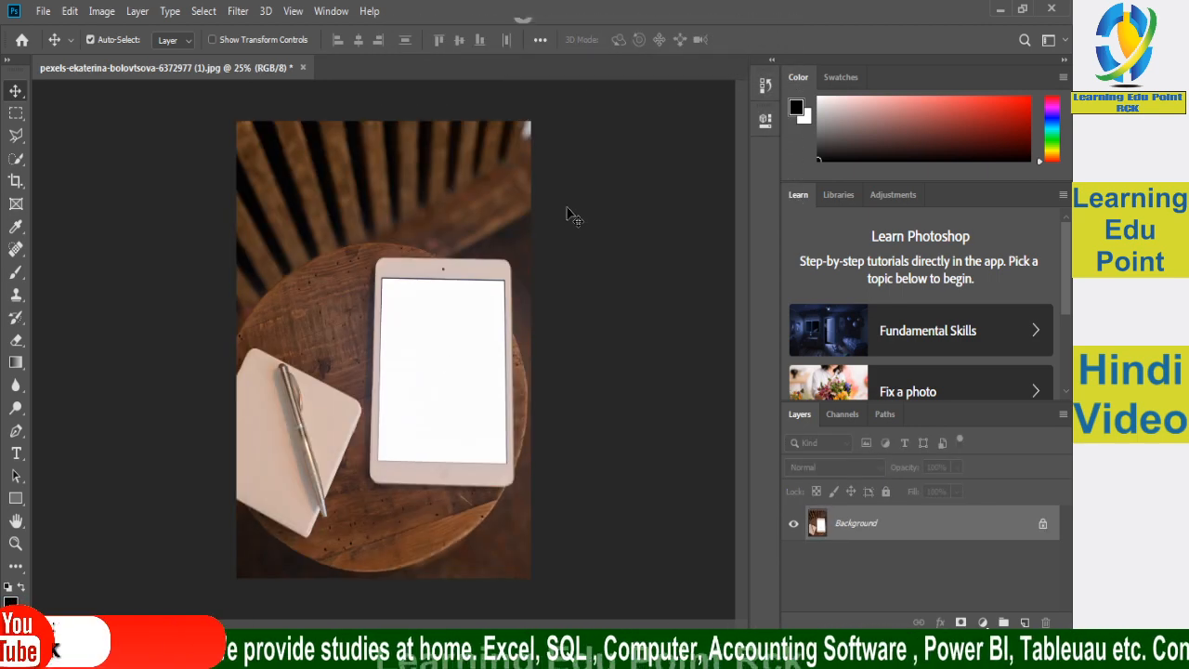
Step: Crop the photo around the notebook and tablet's lower part, extending the frame well past the bottom edge with Content-Aware fill
{"action": "key", "text": "ctrl+minus"}
{"action": "key", "text": "ctrl+minus"}
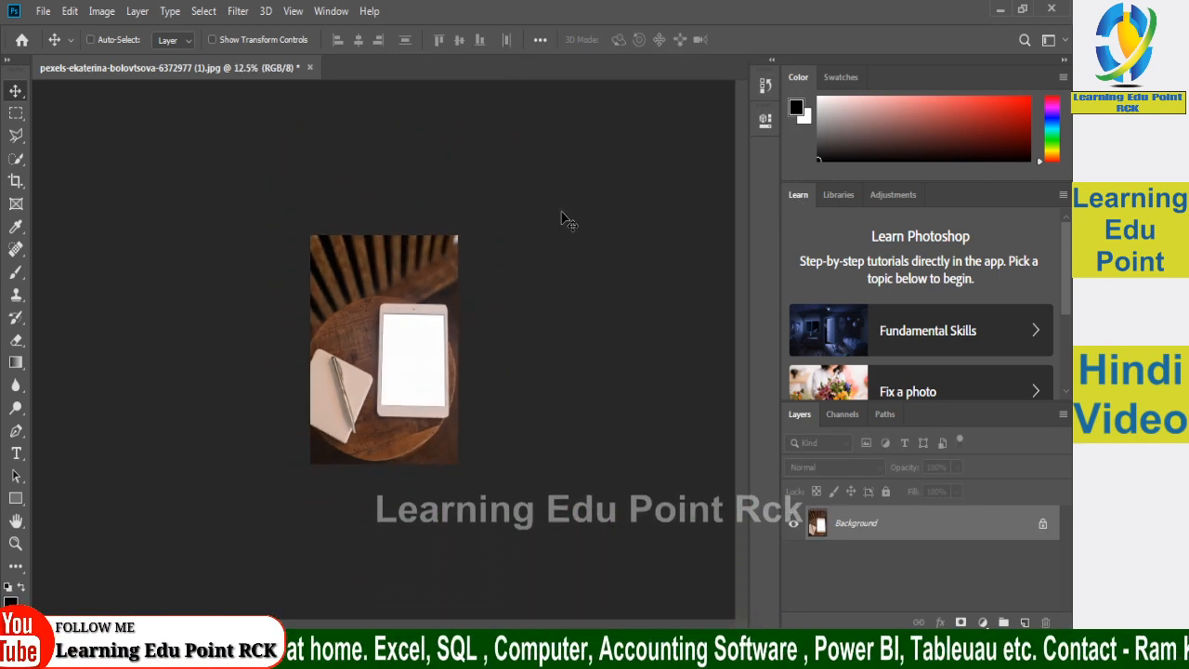
{"action": "key", "text": "k"}
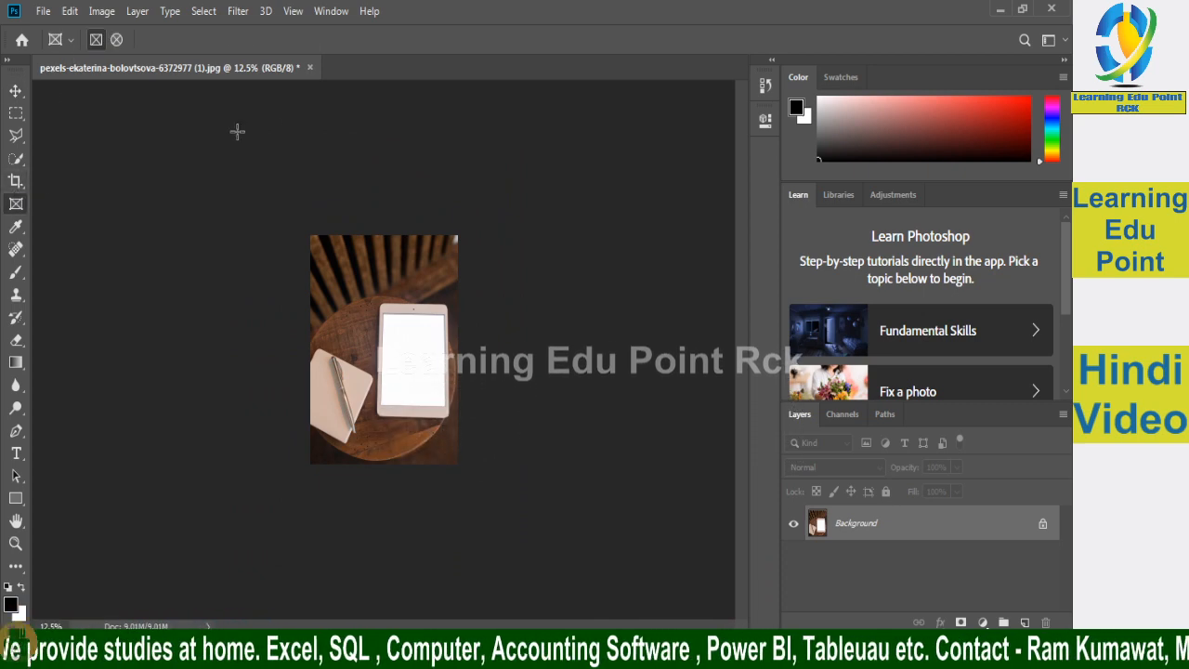
{"action": "left_click", "coordinate": [15, 181]}
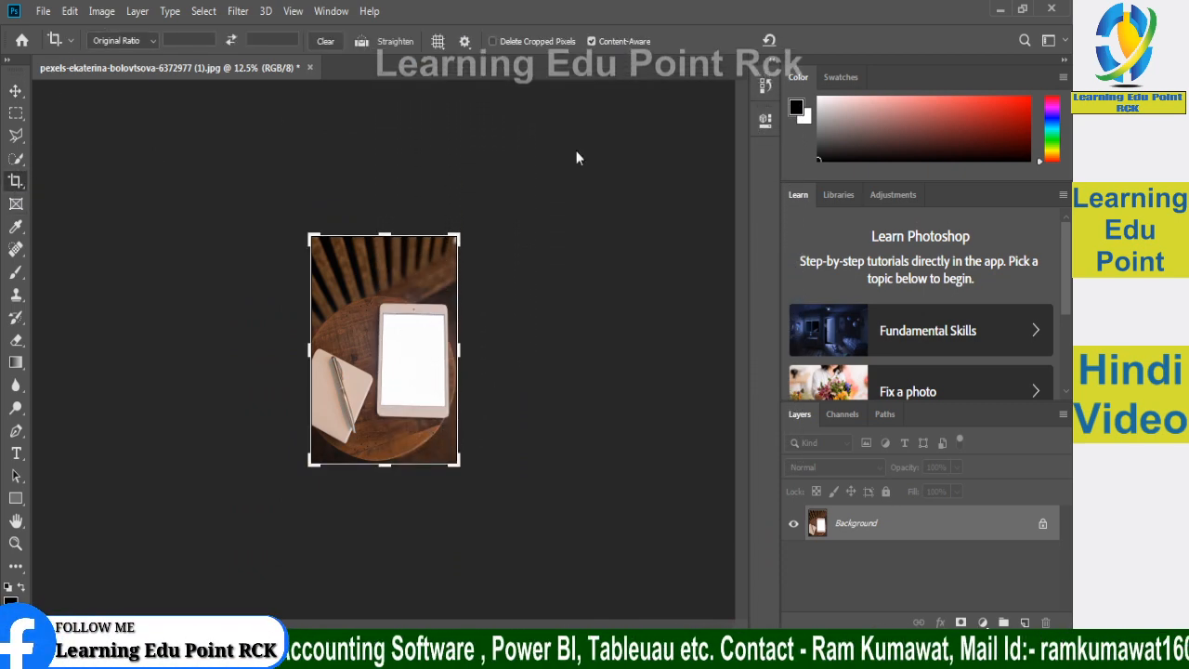
{"action": "left_click_drag", "start_coordinate": [351, 389], "coordinate": [408, 477]}
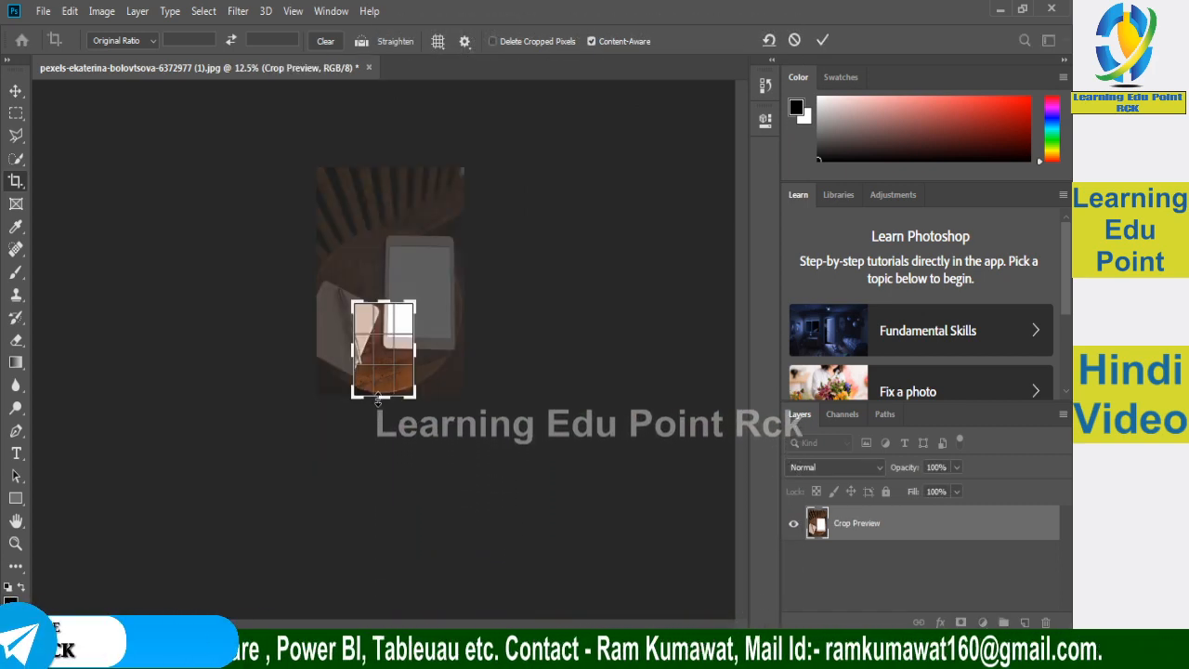
{"action": "left_click_drag", "start_coordinate": [384, 398], "coordinate": [387, 422]}
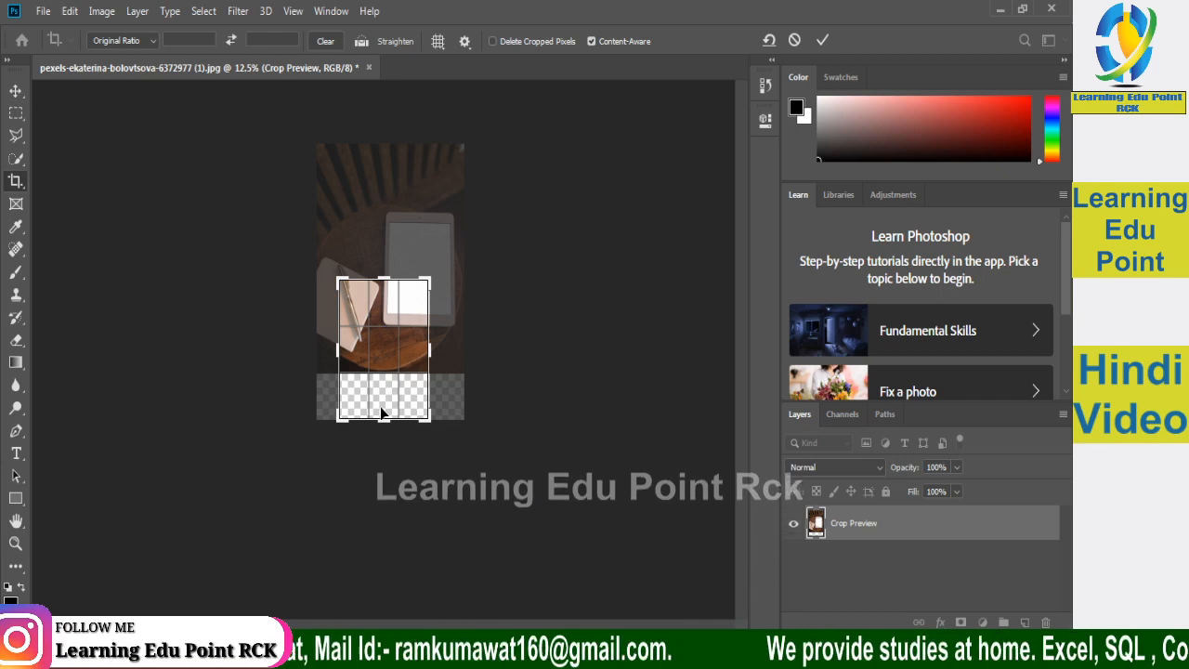
{"action": "left_click_drag", "start_coordinate": [385, 422], "coordinate": [386, 423]}
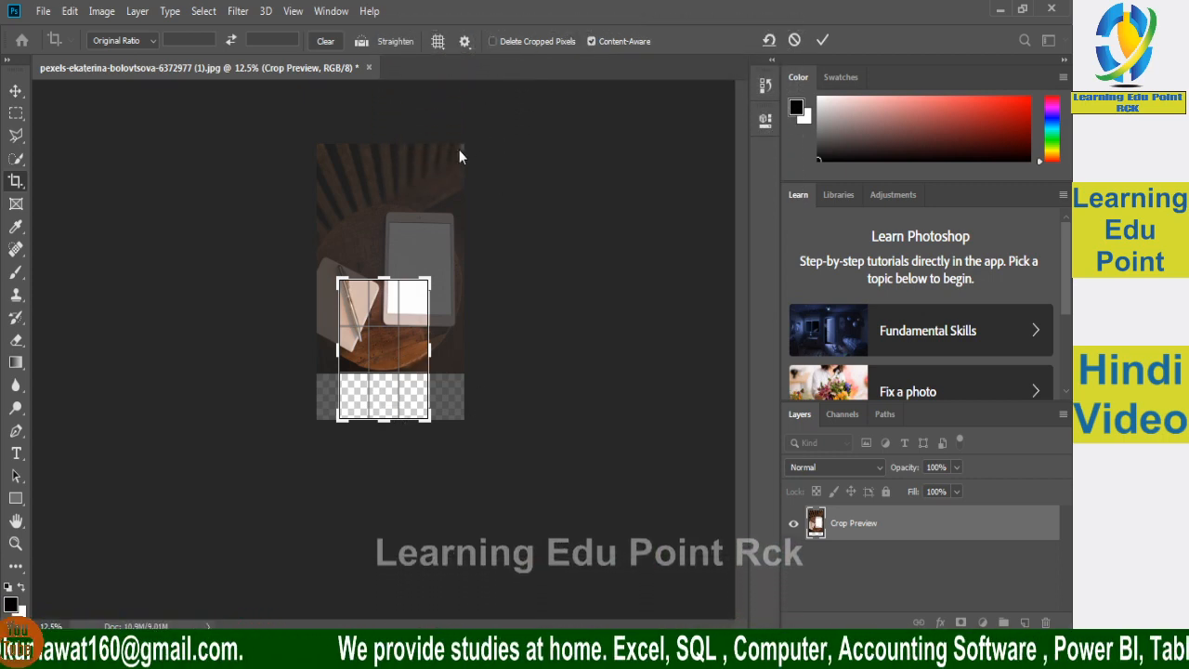
{"action": "key", "text": "Return"}
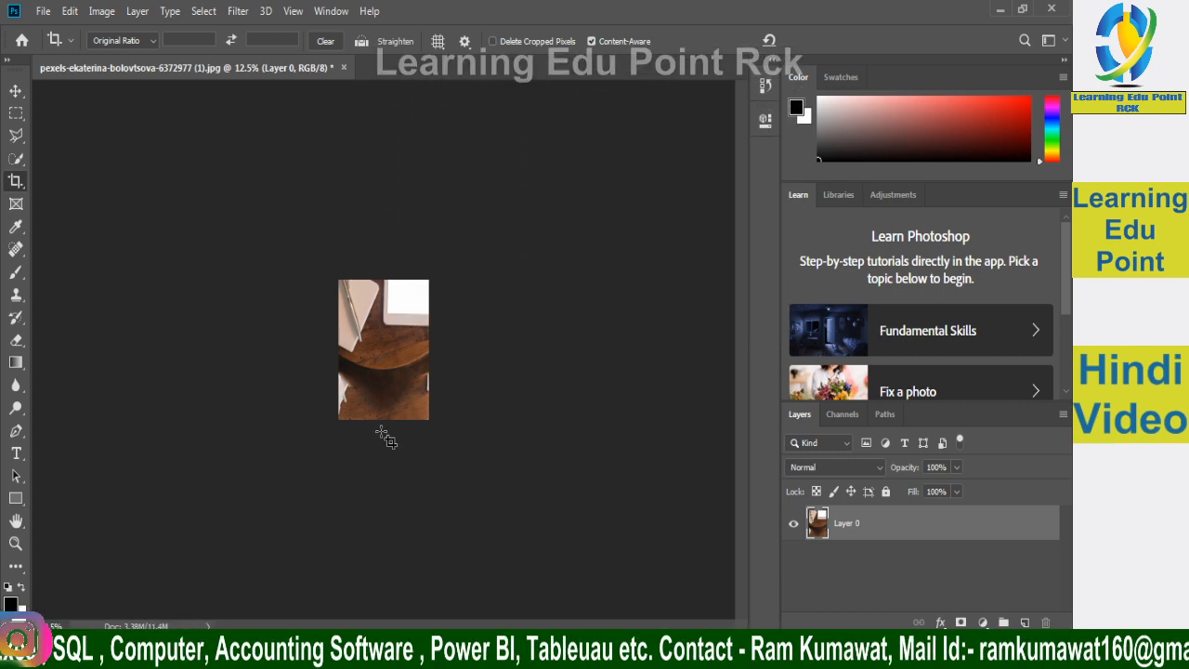
{"action": "key", "text": "ctrl+plus"}
{"action": "key", "text": "ctrl+plus"}
{"action": "key", "text": "ctrl+plus"}
{"action": "key", "text": "ctrl+plus"}
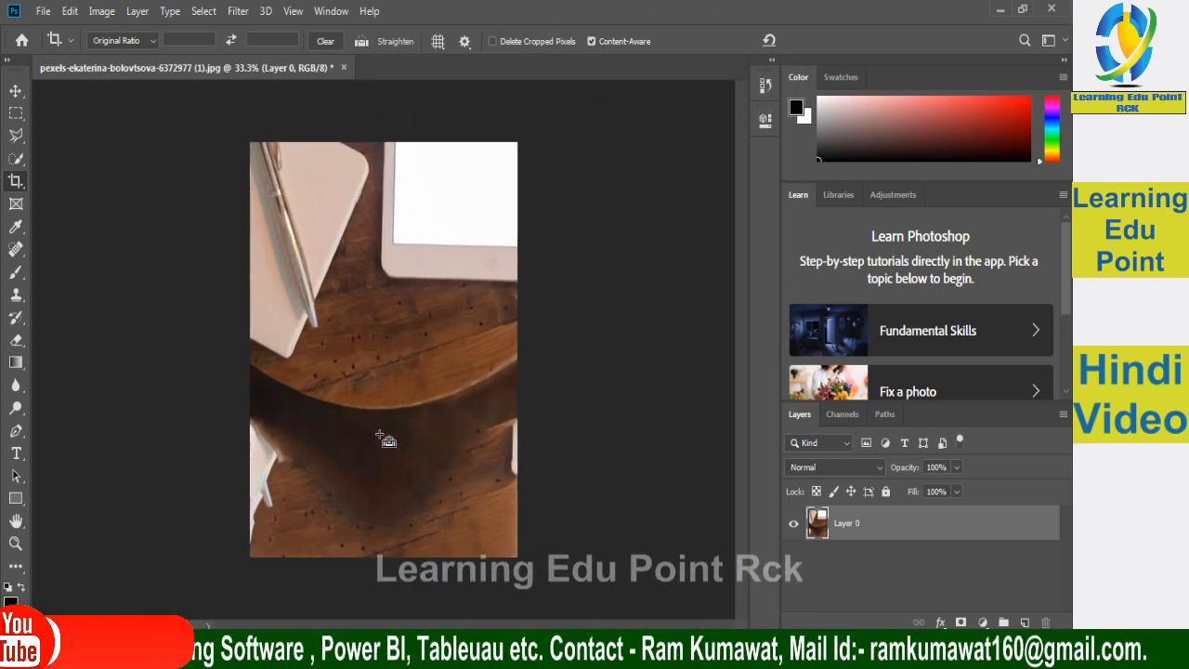
{"action": "key", "text": "ctrl+minus"}
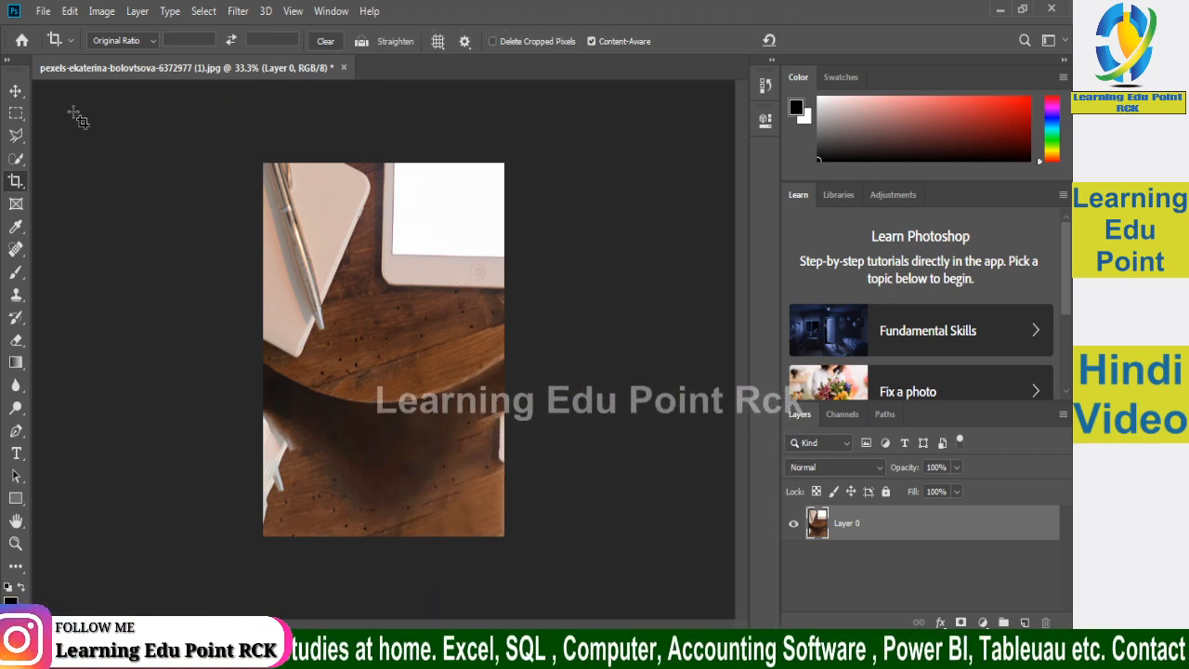
Step: Close the tablet photo without saving its changes
{"action": "right_click", "coordinate": [16, 181]}
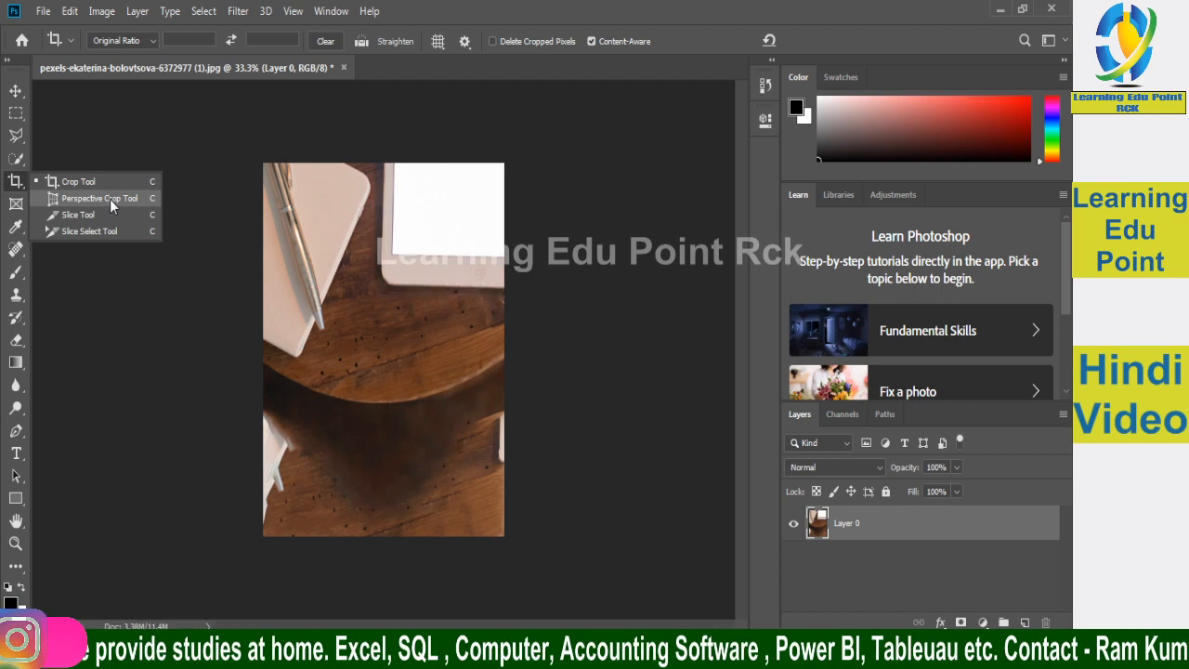
{"action": "left_click", "coordinate": [344, 67]}
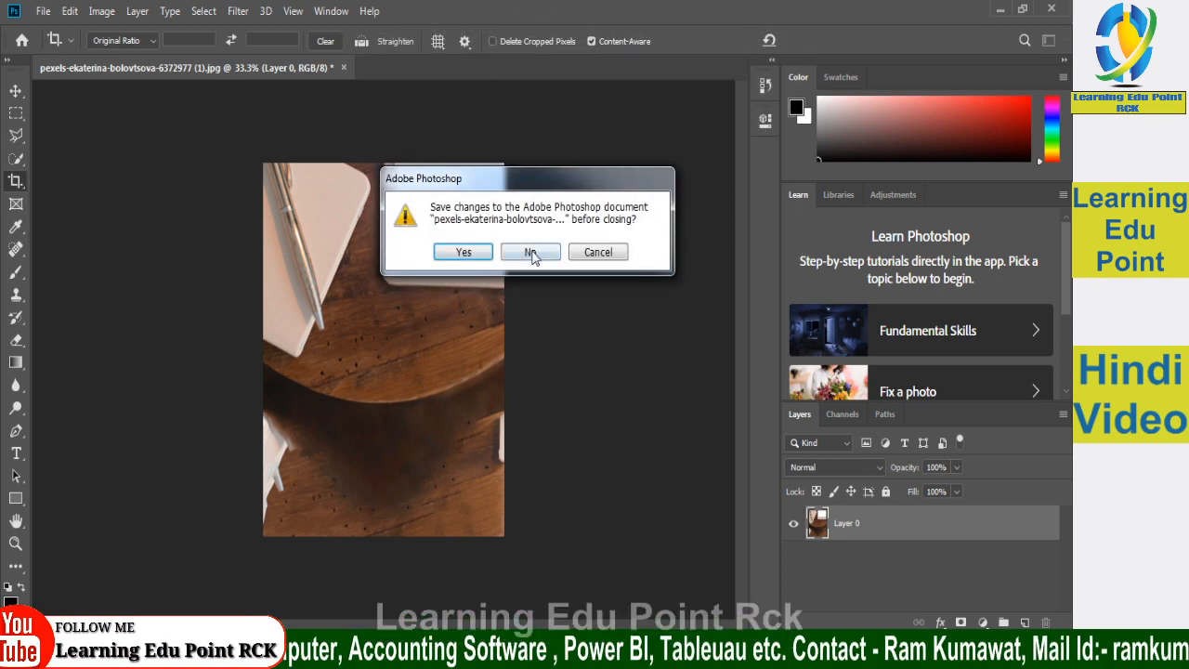
{"action": "left_click", "coordinate": [531, 253]}
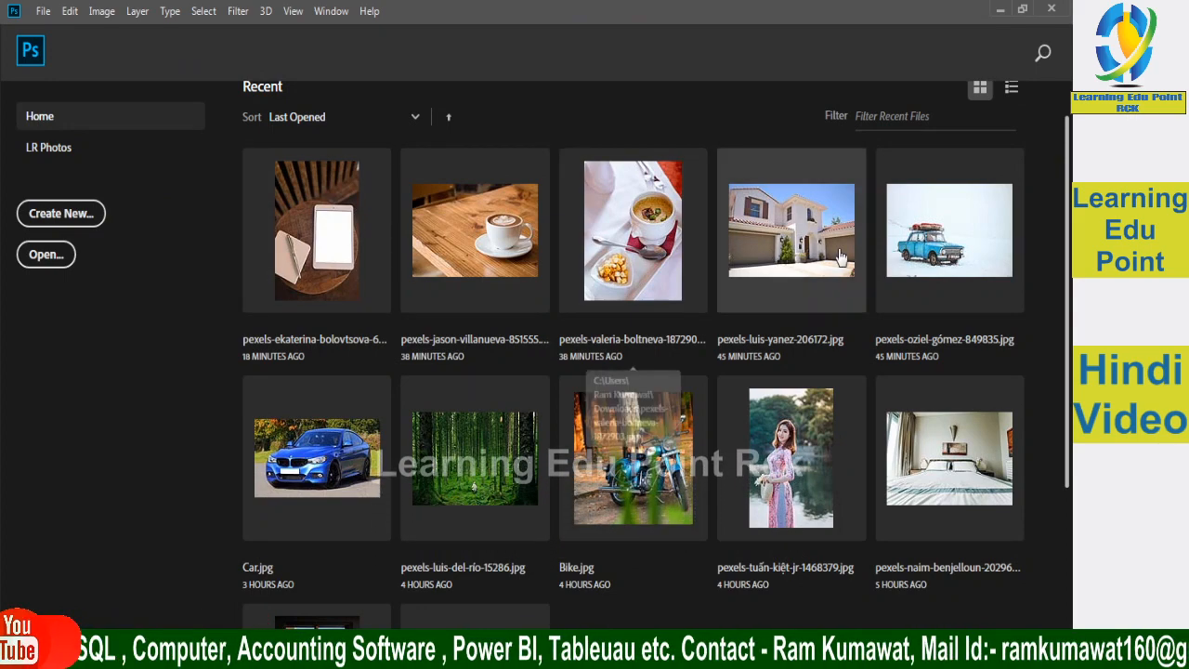
Step: Open the photo pexels-enovate-studio-2587993.jpg from the Downloads folder
{"action": "scroll", "coordinate": [1069, 288], "scroll_direction": "down", "scroll_amount": 2}
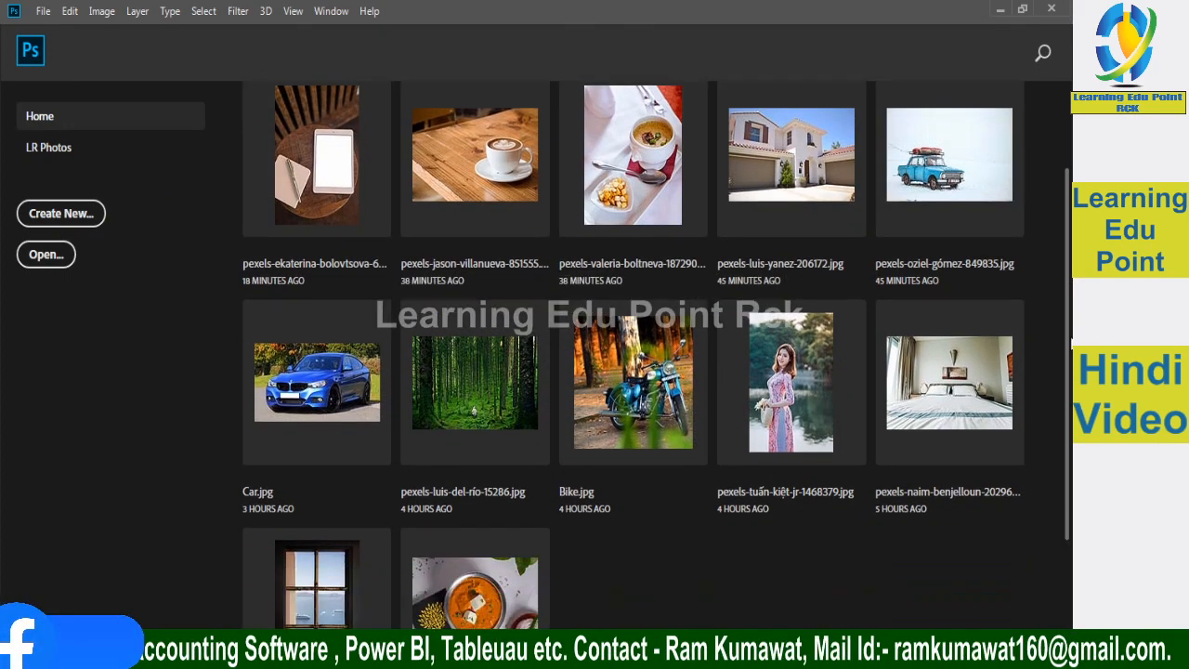
{"action": "scroll", "coordinate": [650, 353], "scroll_direction": "down", "scroll_amount": 1}
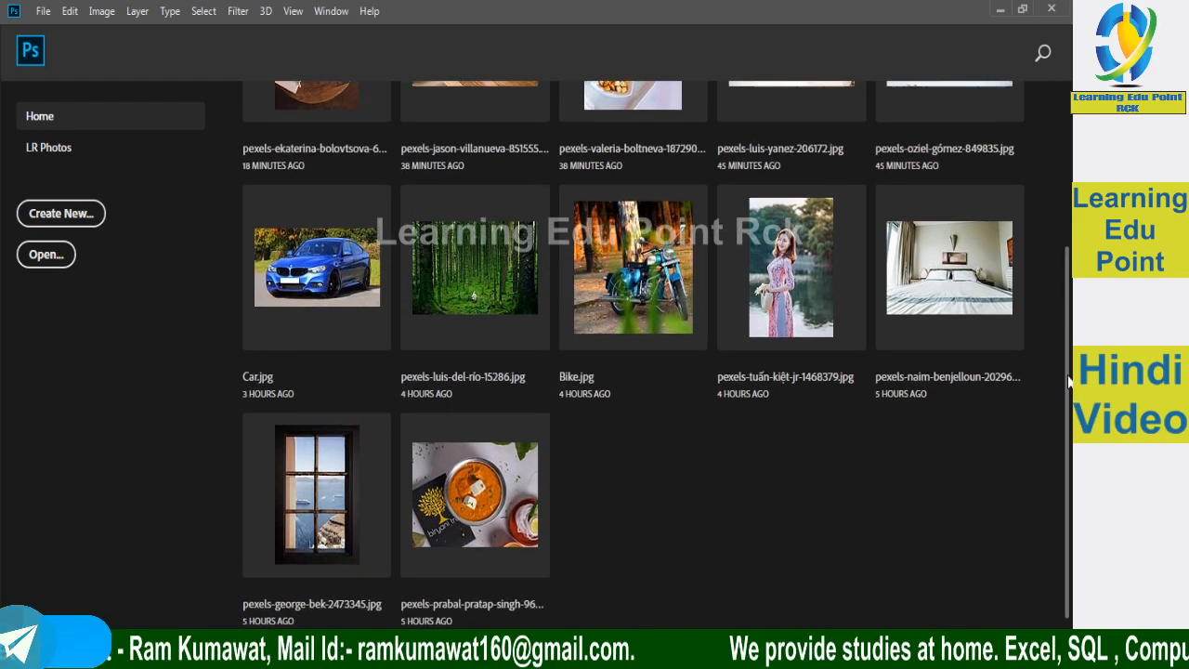
{"action": "left_click_drag", "start_coordinate": [1071, 395], "coordinate": [1069, 252]}
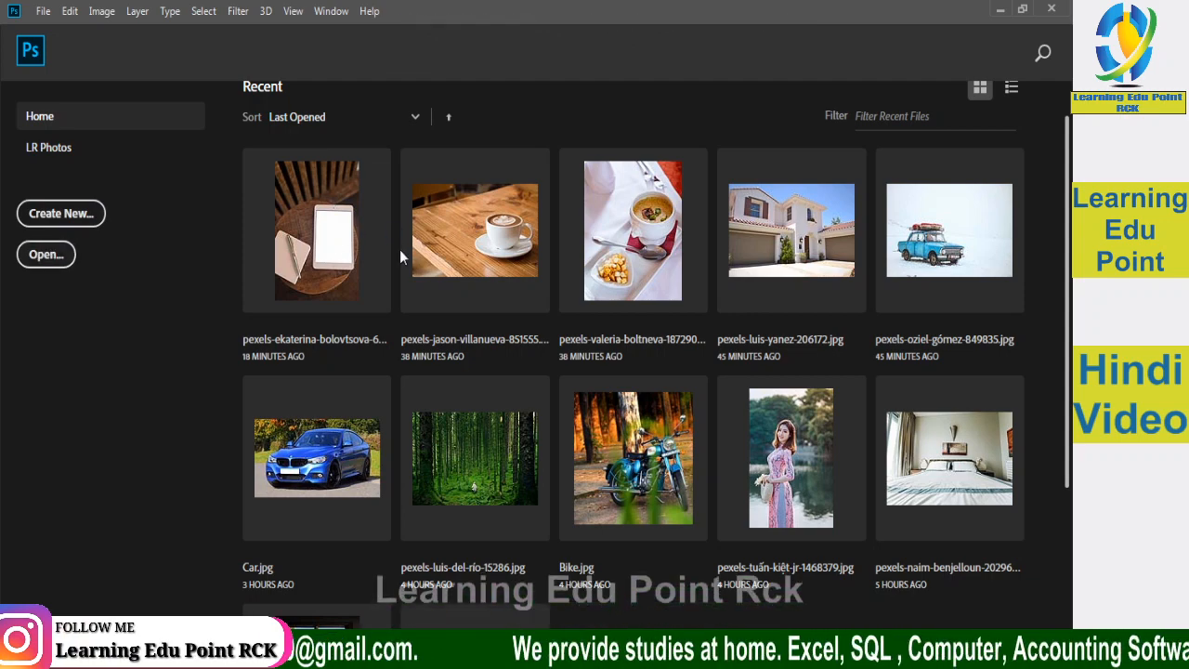
{"action": "key", "text": "ctrl+o"}
{"action": "scroll", "coordinate": [526, 156], "scroll_direction": "down", "scroll_amount": 1}
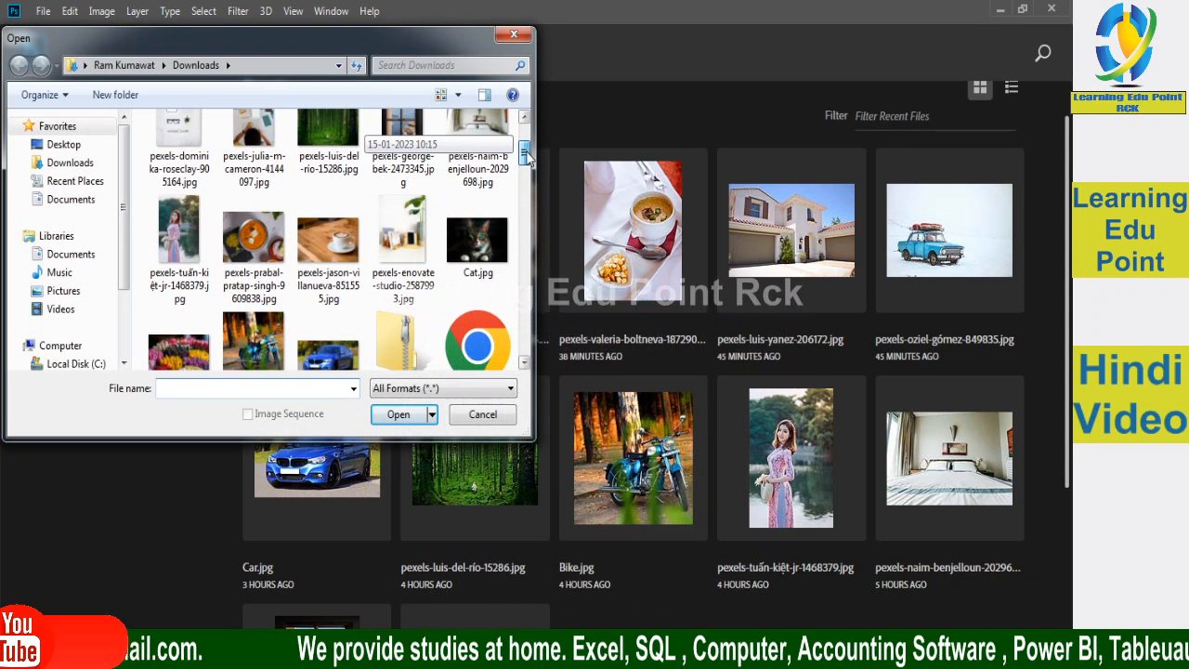
{"action": "left_click_drag", "start_coordinate": [526, 156], "coordinate": [526, 161]}
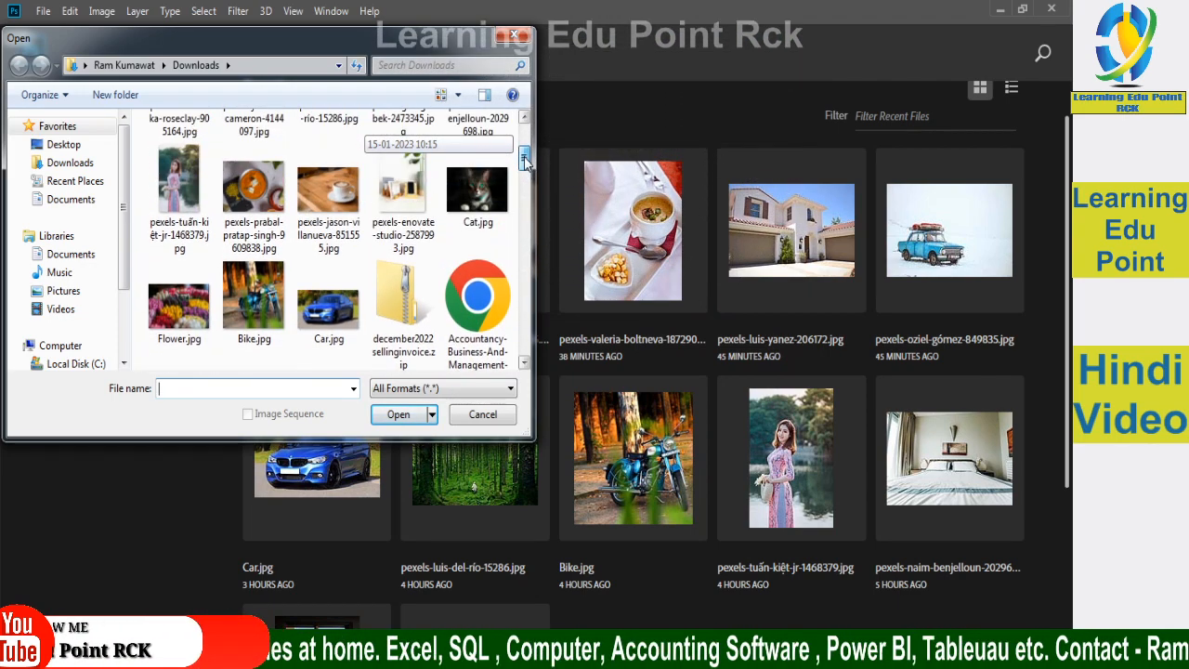
{"action": "double_click", "coordinate": [399, 189]}
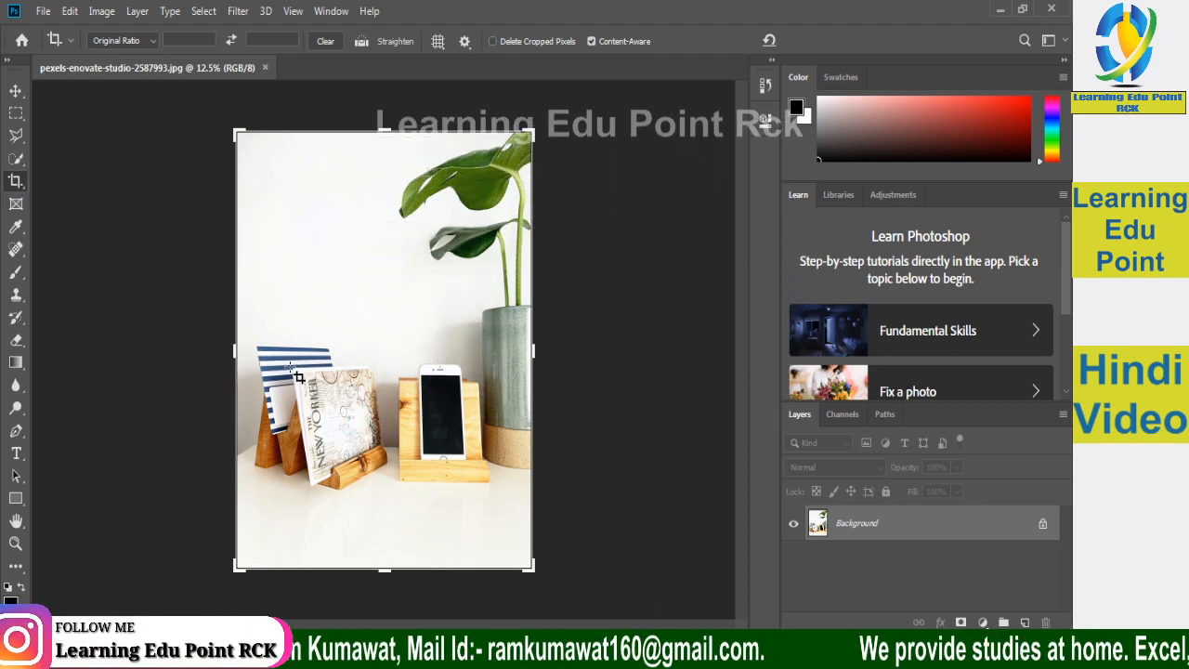
Step: Crop the photo around the tilted New Yorker magazine with the regular Crop tool, and undo the crop
{"action": "left_click_drag", "start_coordinate": [294, 370], "coordinate": [404, 524]}
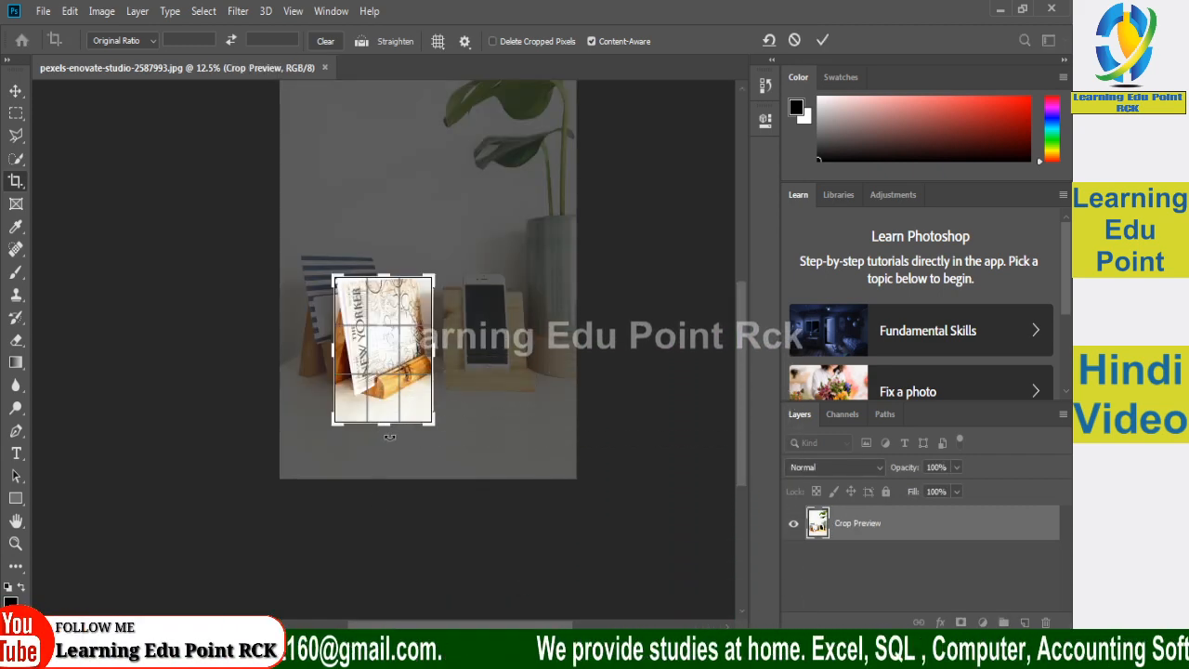
{"action": "key", "text": "Return"}
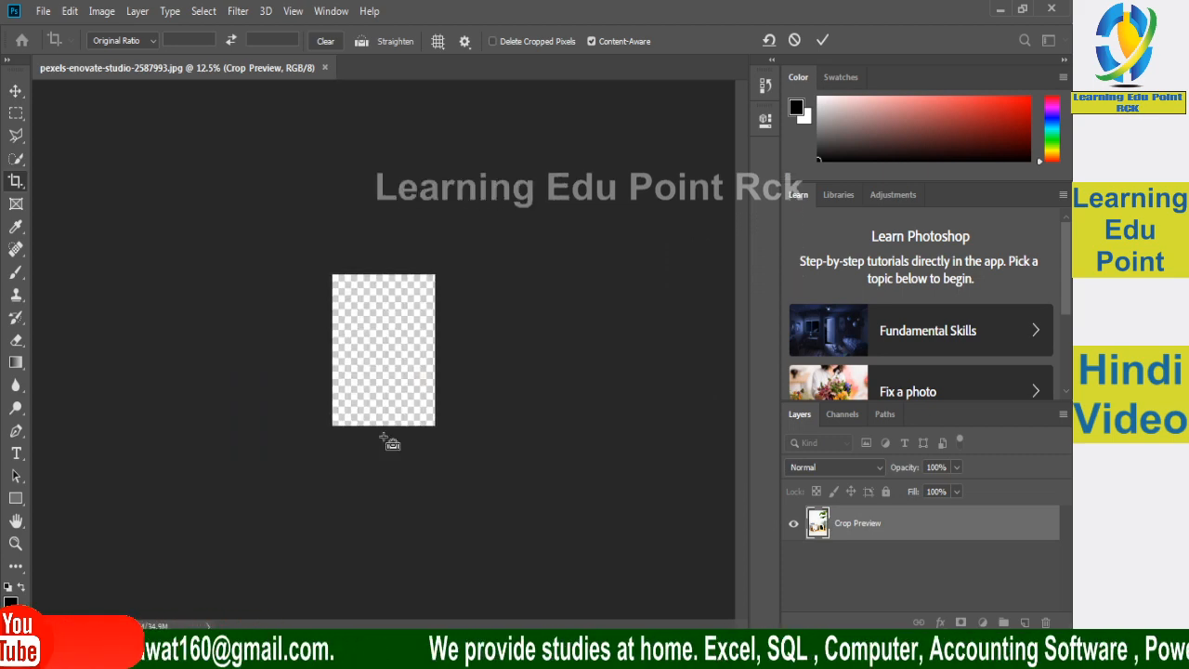
{"action": "key", "text": "ctrl+plus"}
{"action": "key", "text": "ctrl+plus"}
{"action": "key", "text": "ctrl+plus"}
{"action": "key", "text": "ctrl+plus"}
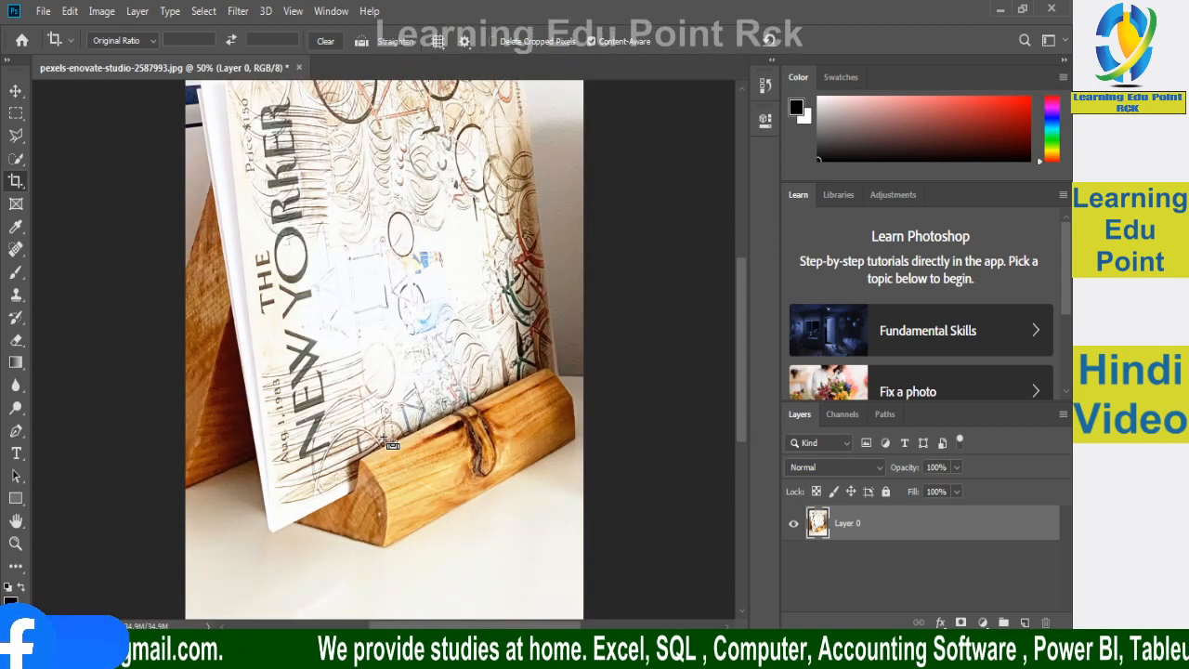
{"action": "left_click_drag", "start_coordinate": [743, 376], "coordinate": [743, 350]}
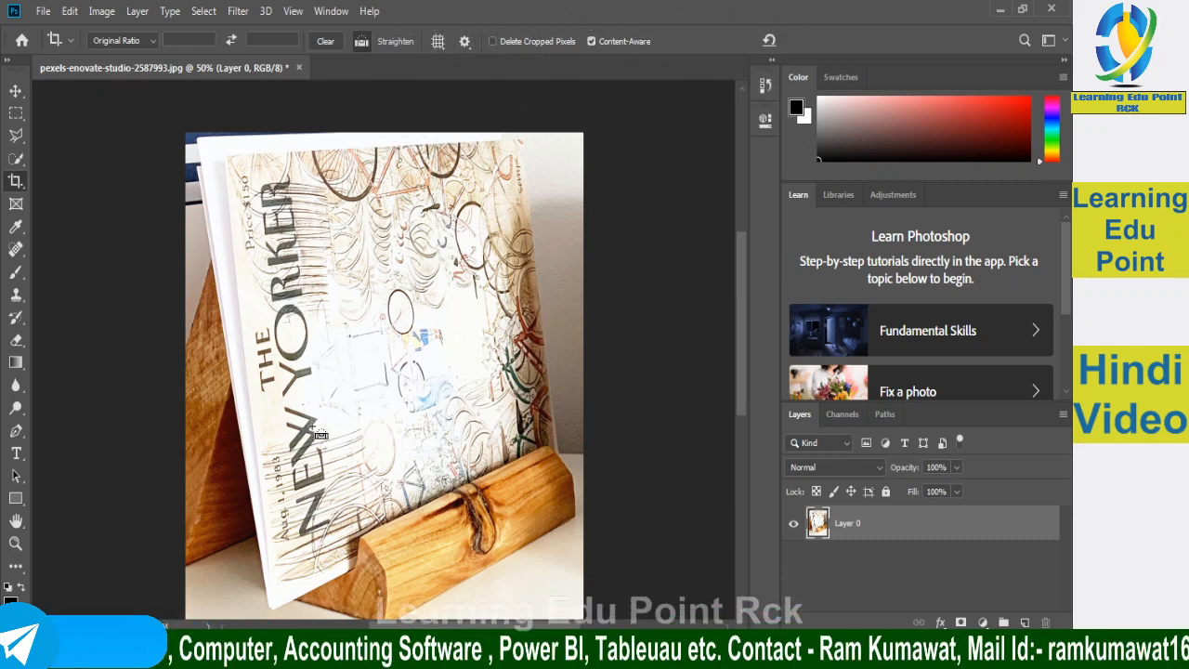
{"action": "key", "text": "ctrl+z"}
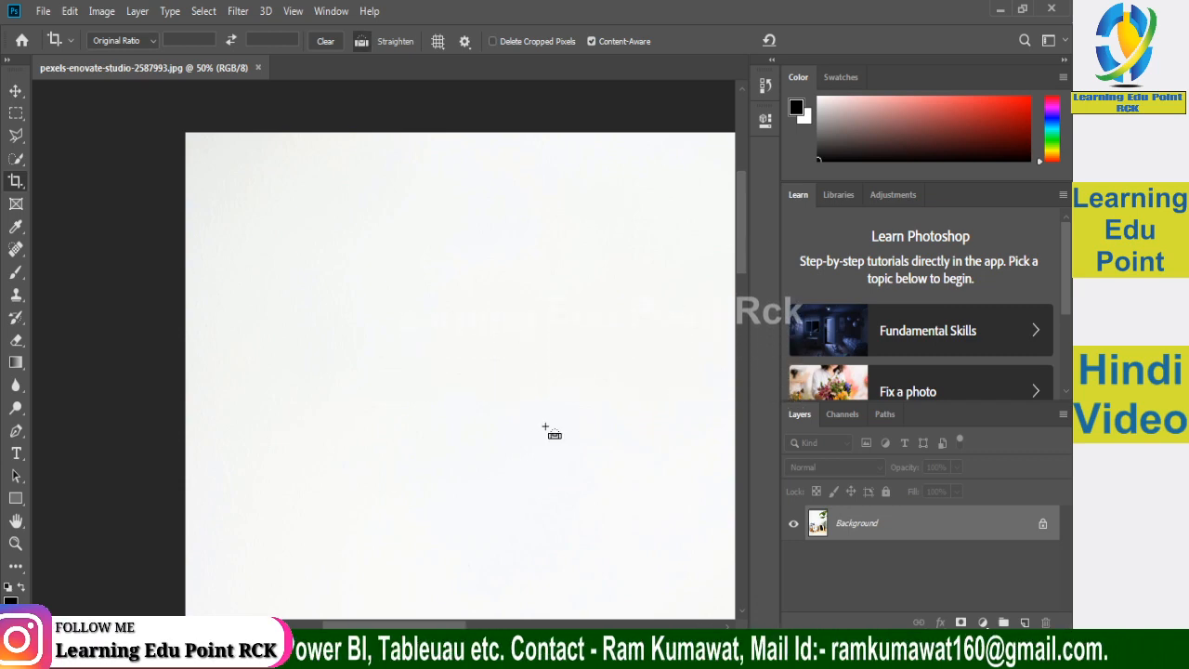
Step: Crop and straighten the New Yorker magazine cover with the Perspective Crop tool, placing the frame's four corners along the cover's edges
{"action": "key", "text": "ctrl+minus"}
{"action": "key", "text": "ctrl+minus"}
{"action": "key", "text": "ctrl+minus"}
{"action": "key", "text": "ctrl+minus"}
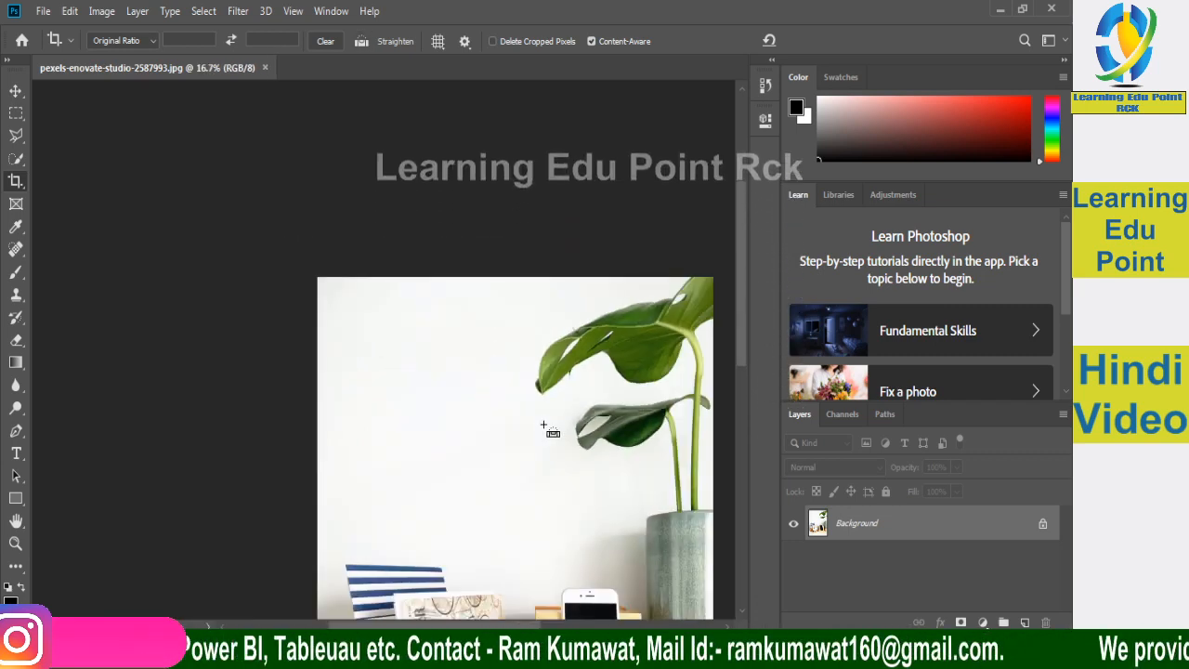
{"action": "right_click", "coordinate": [17, 189]}
{"action": "left_click", "coordinate": [66, 198]}
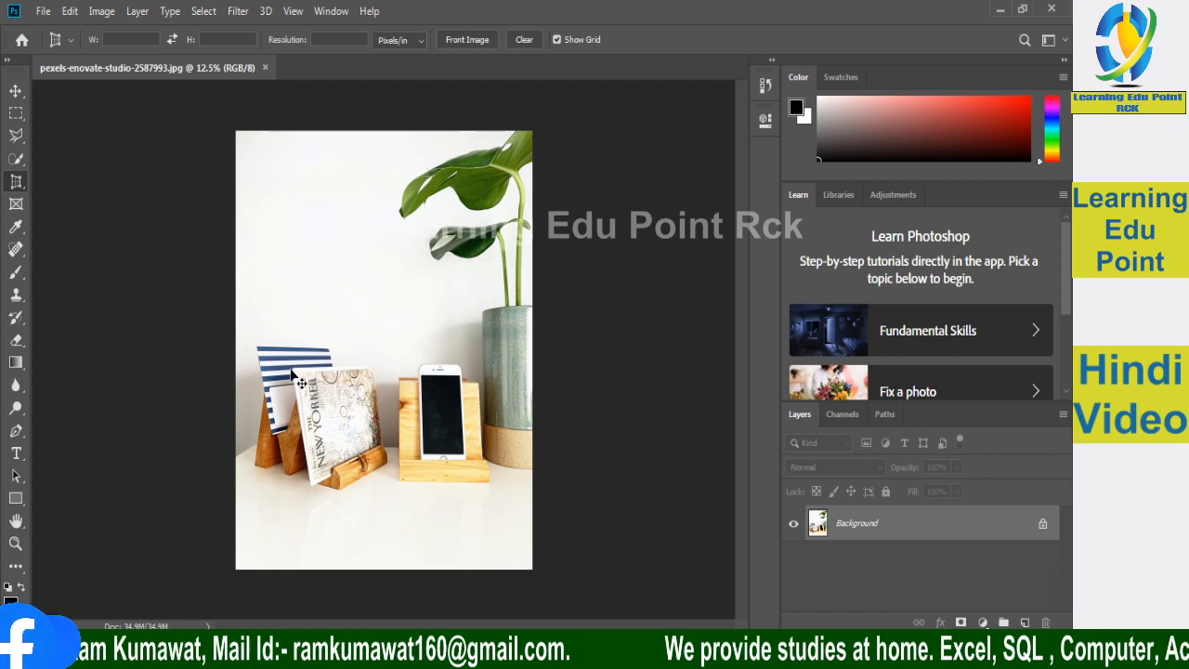
{"action": "scroll", "coordinate": [298, 370], "scroll_direction": "up", "scroll_amount": 3}
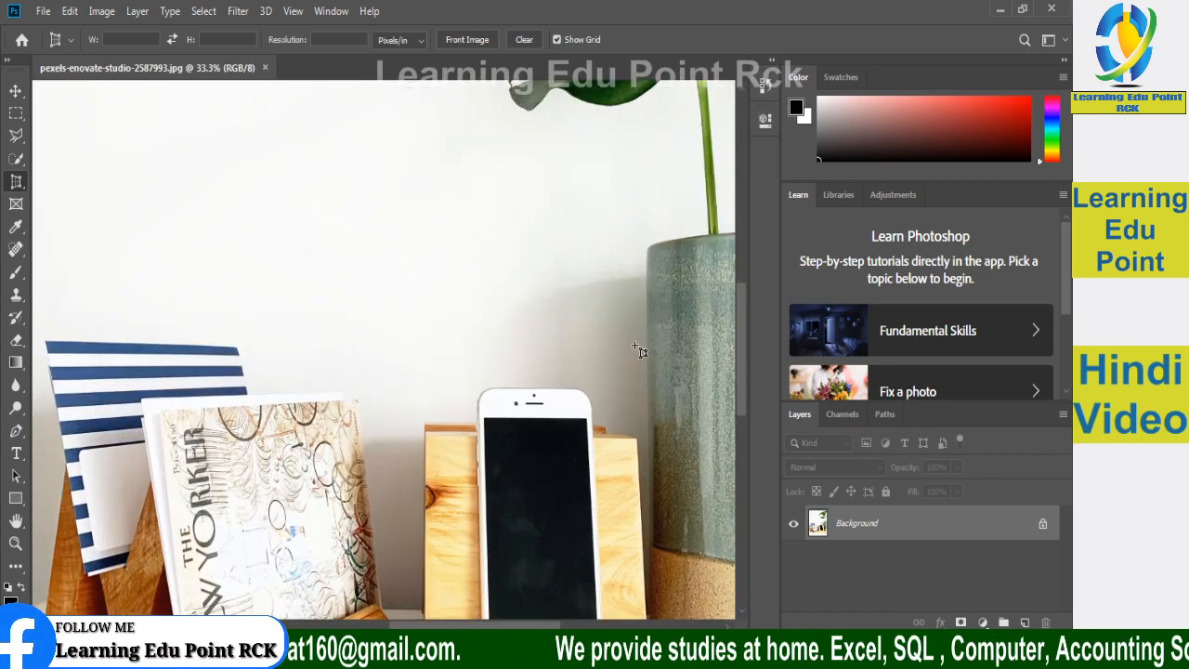
{"action": "scroll", "coordinate": [736, 364], "scroll_direction": "down", "scroll_amount": 5}
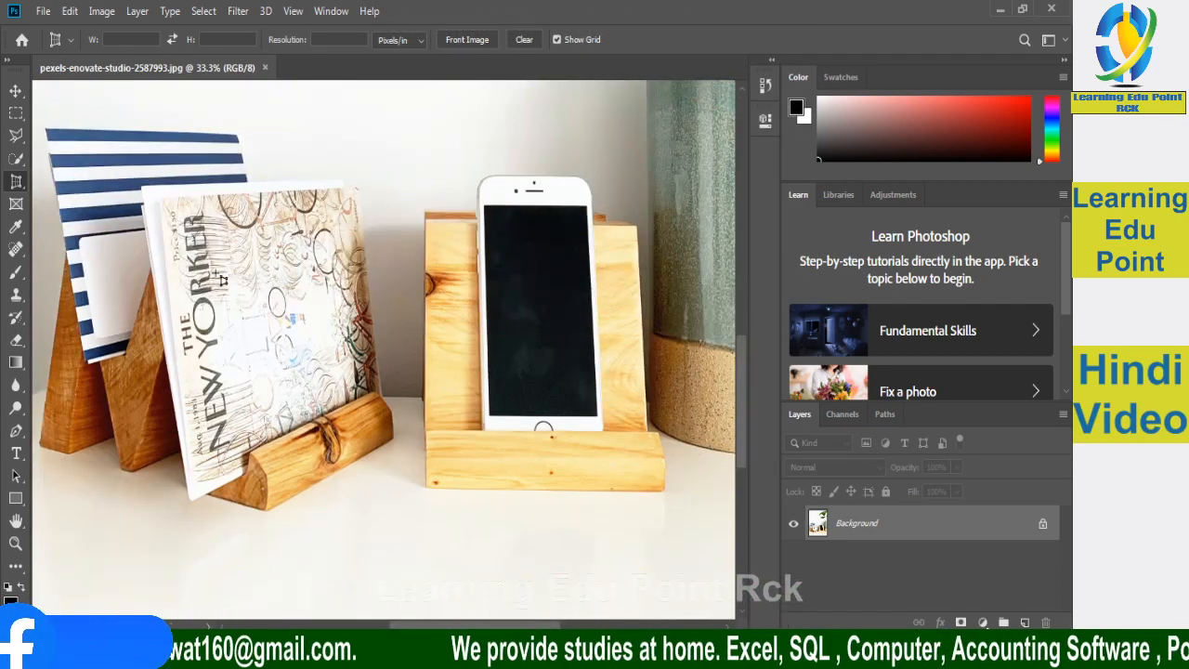
{"action": "left_click", "coordinate": [159, 199]}
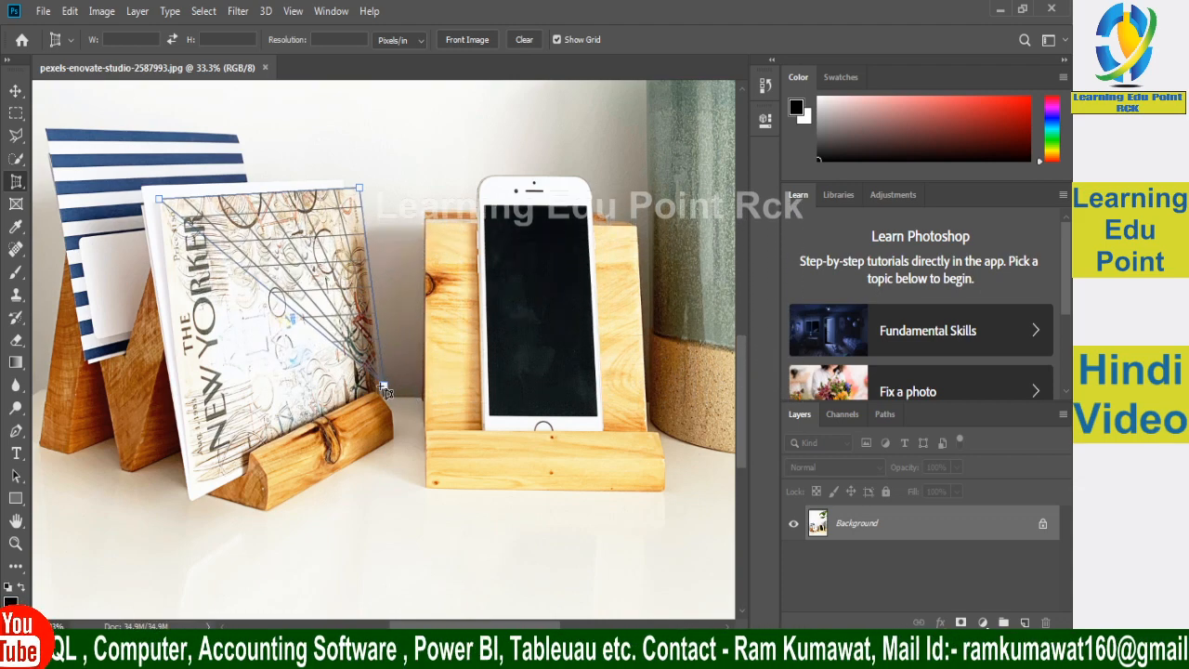
{"action": "left_click", "coordinate": [383, 386]}
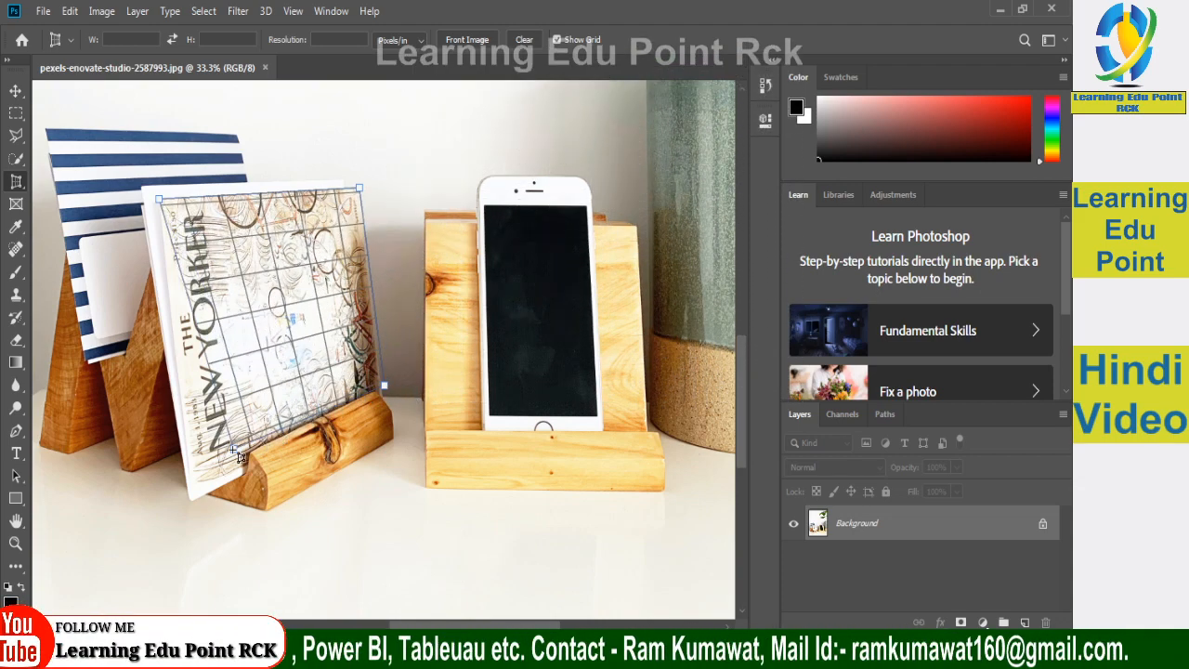
{"action": "left_click", "coordinate": [188, 482]}
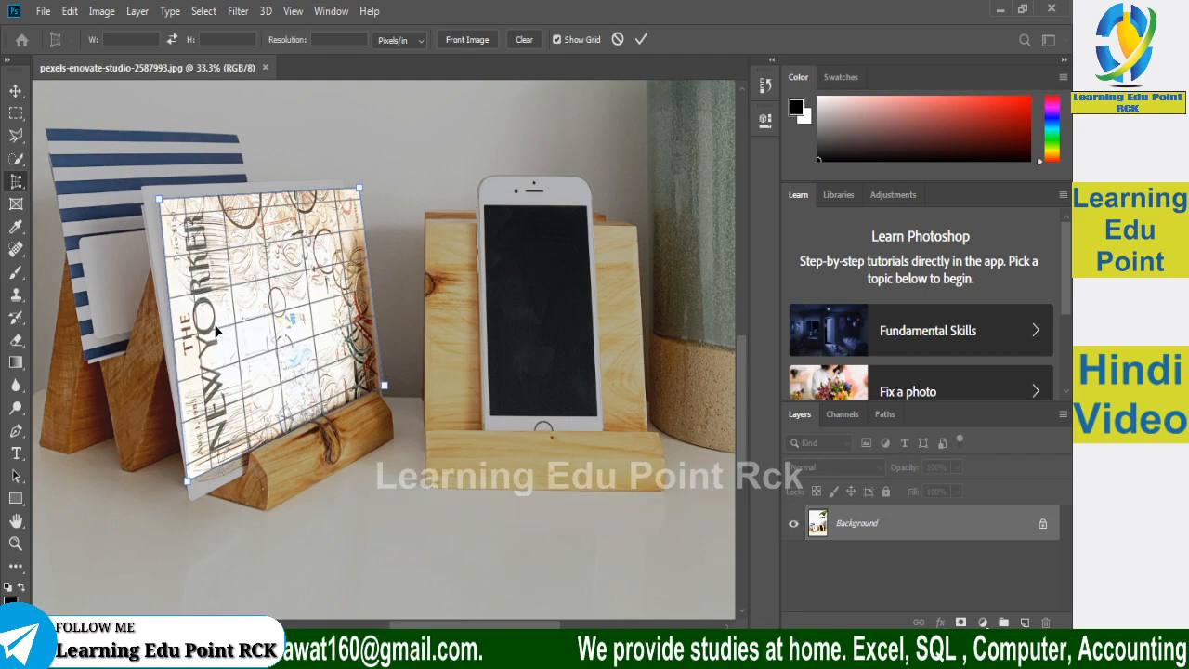
{"action": "key", "text": "Return"}
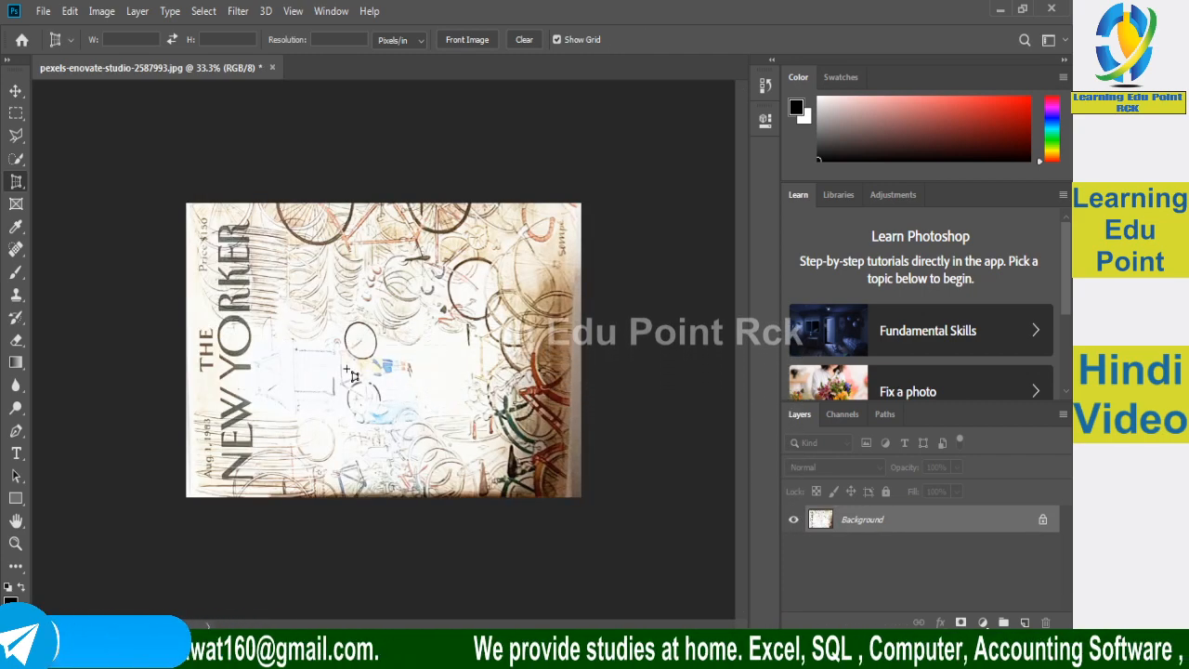